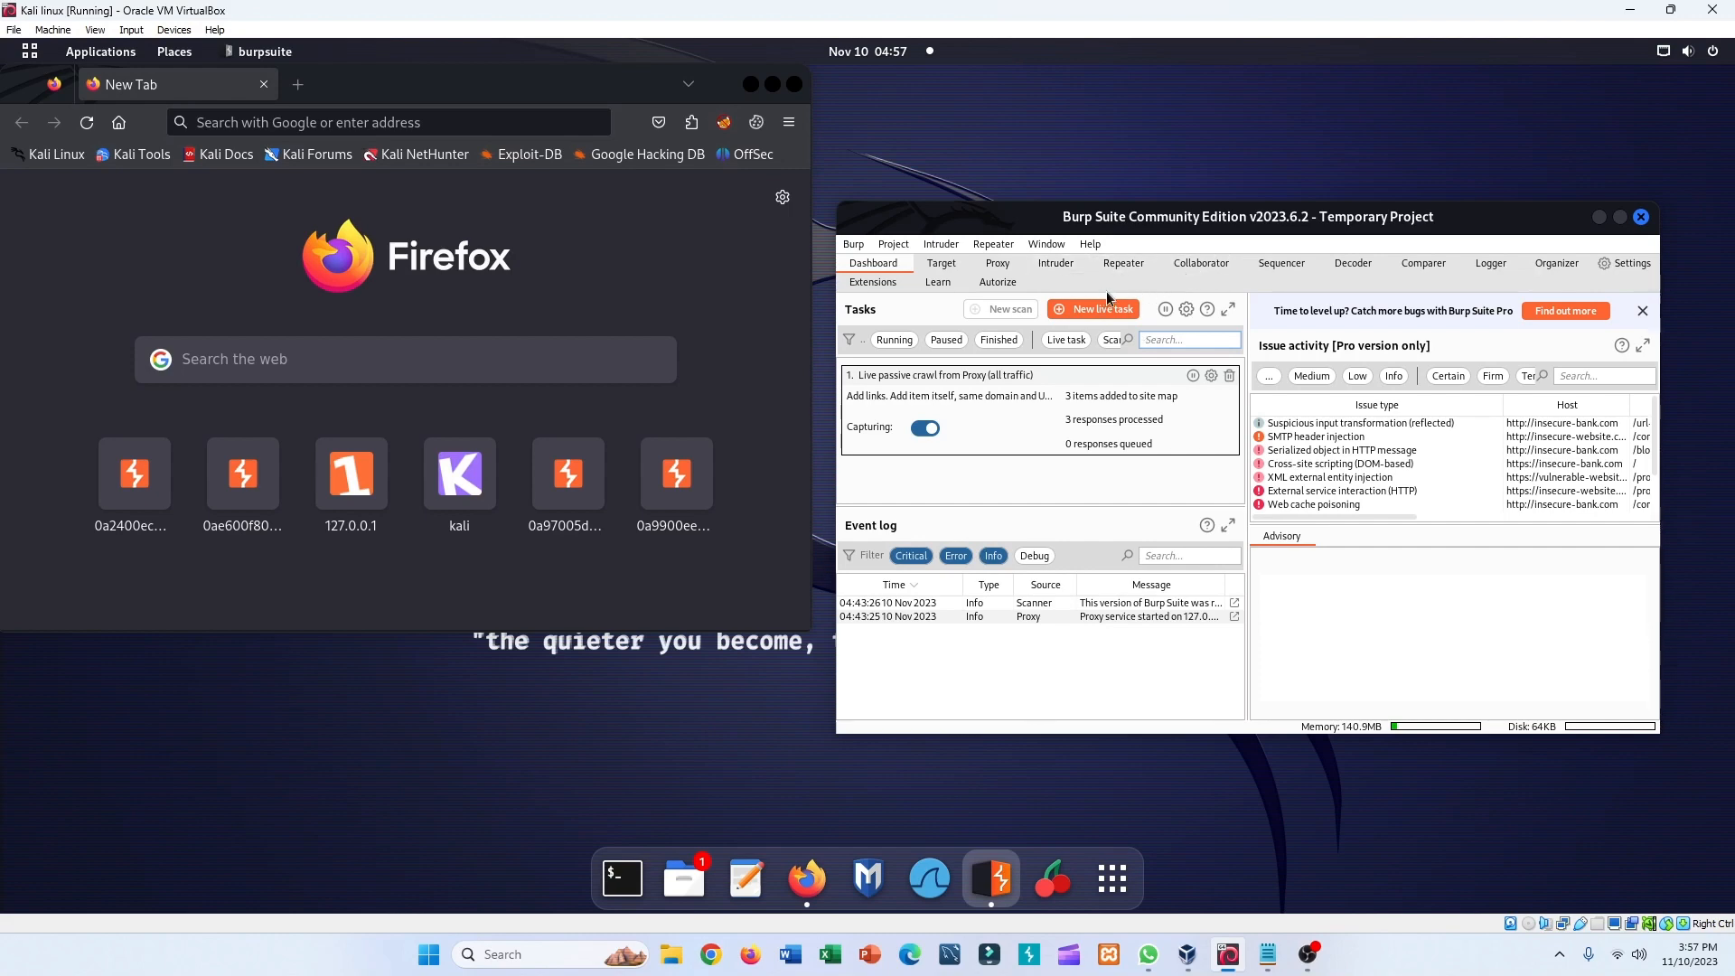
- Open Burp's proxy settings, check the configured proxy listeners, and close the settings window
click(1003, 264)
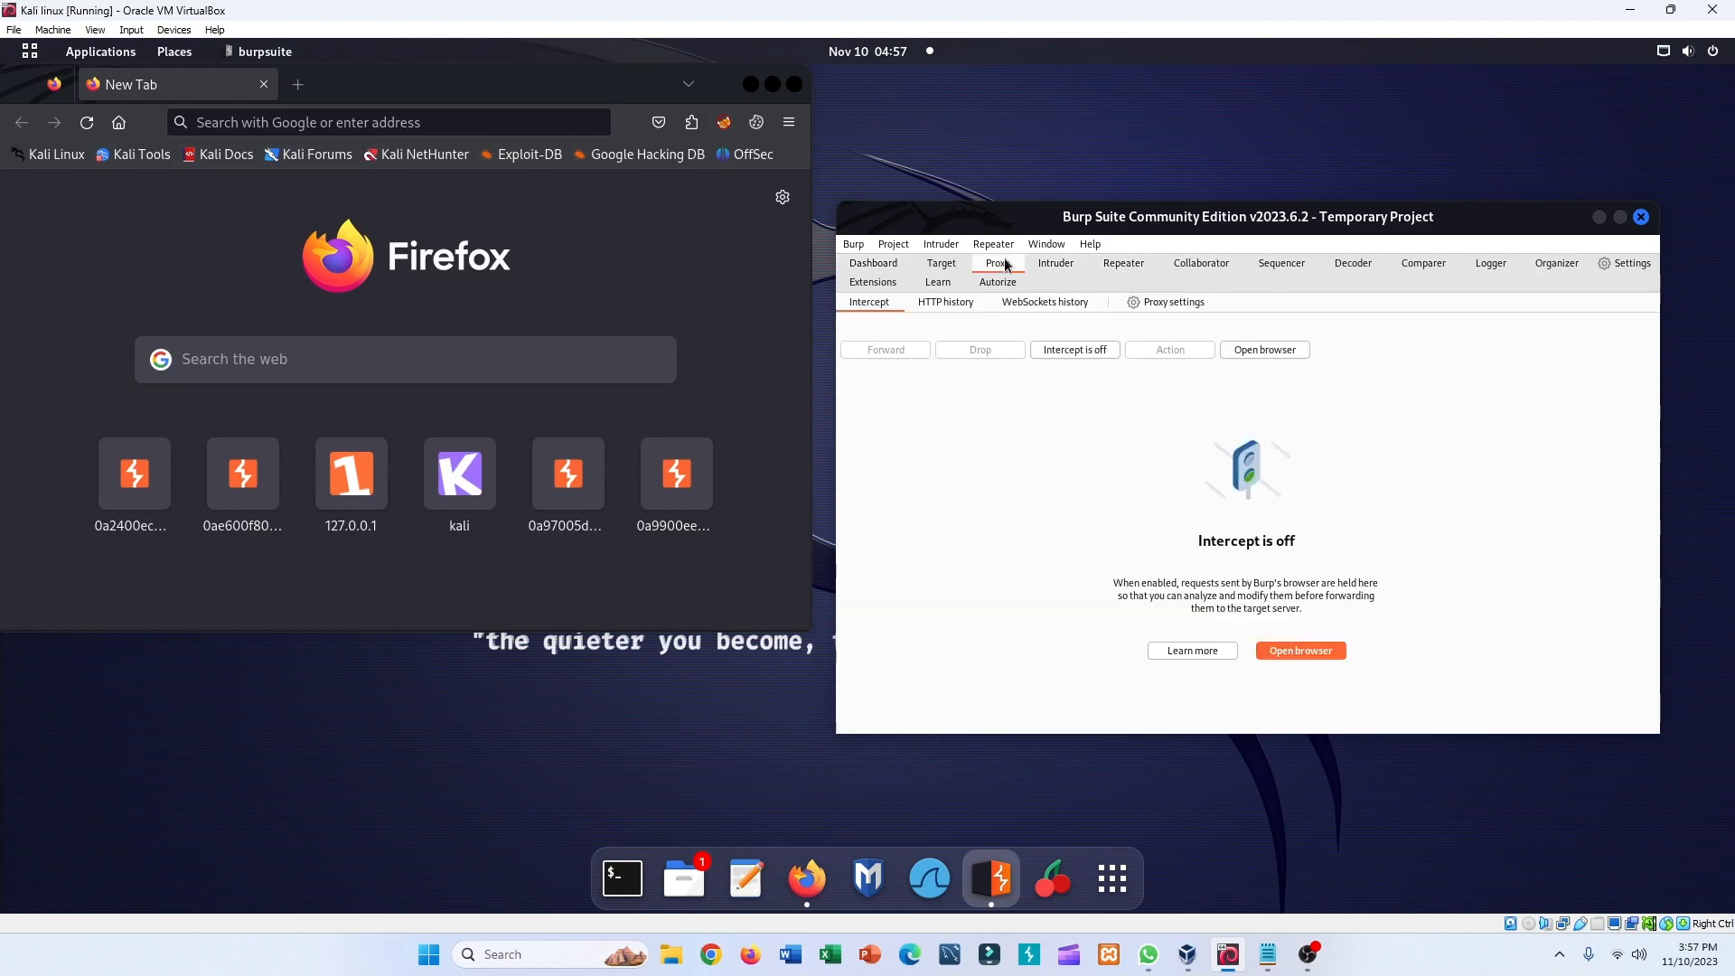
click(1177, 303)
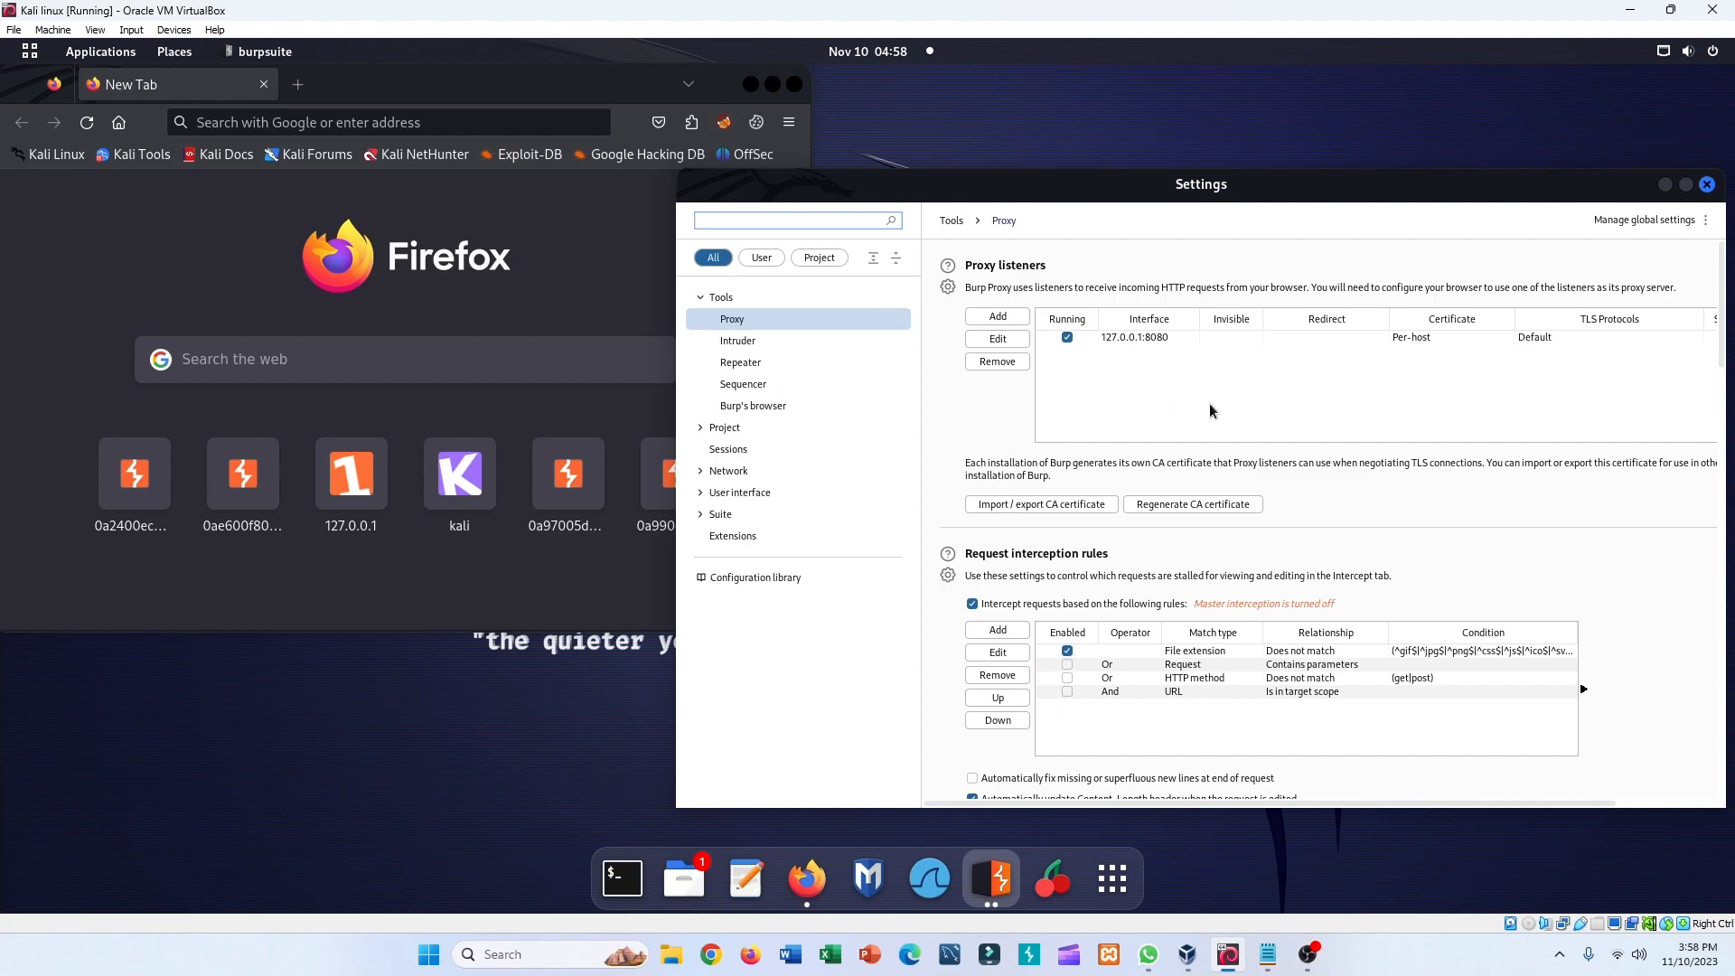
key(Escape)
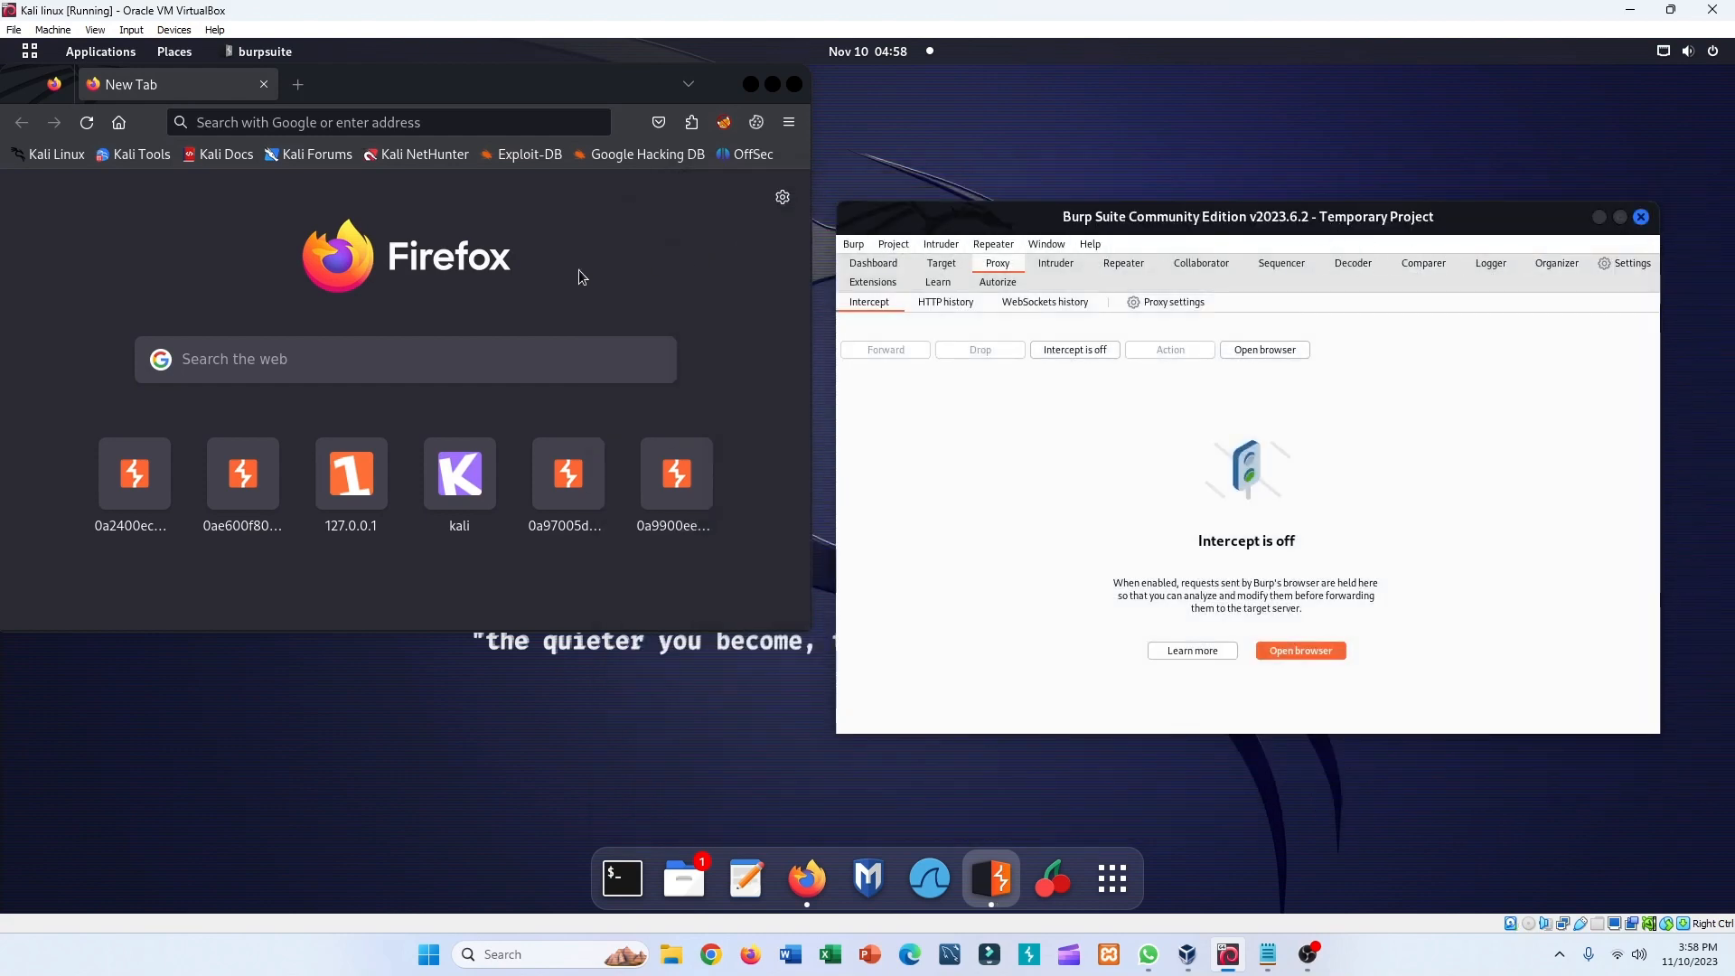
- Switch to Firefox, search the web for "download burp suite", and open PortSwigger's Burp Suite Community Edition download page
click(434, 366)
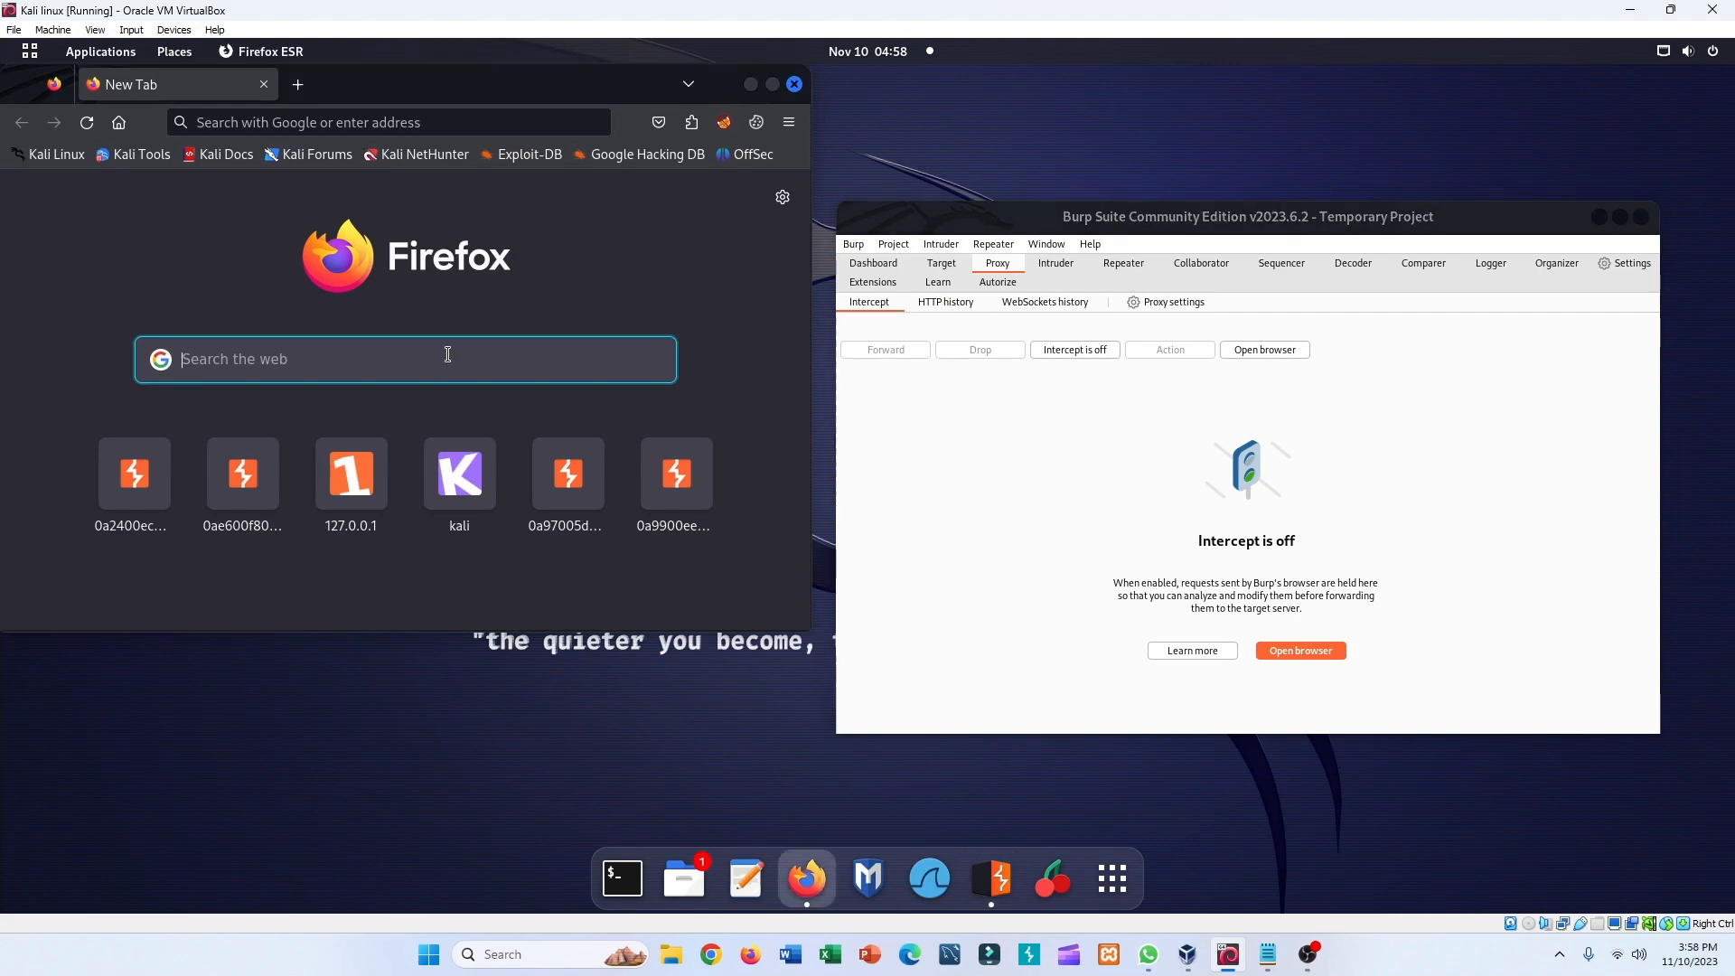
text(downloa)
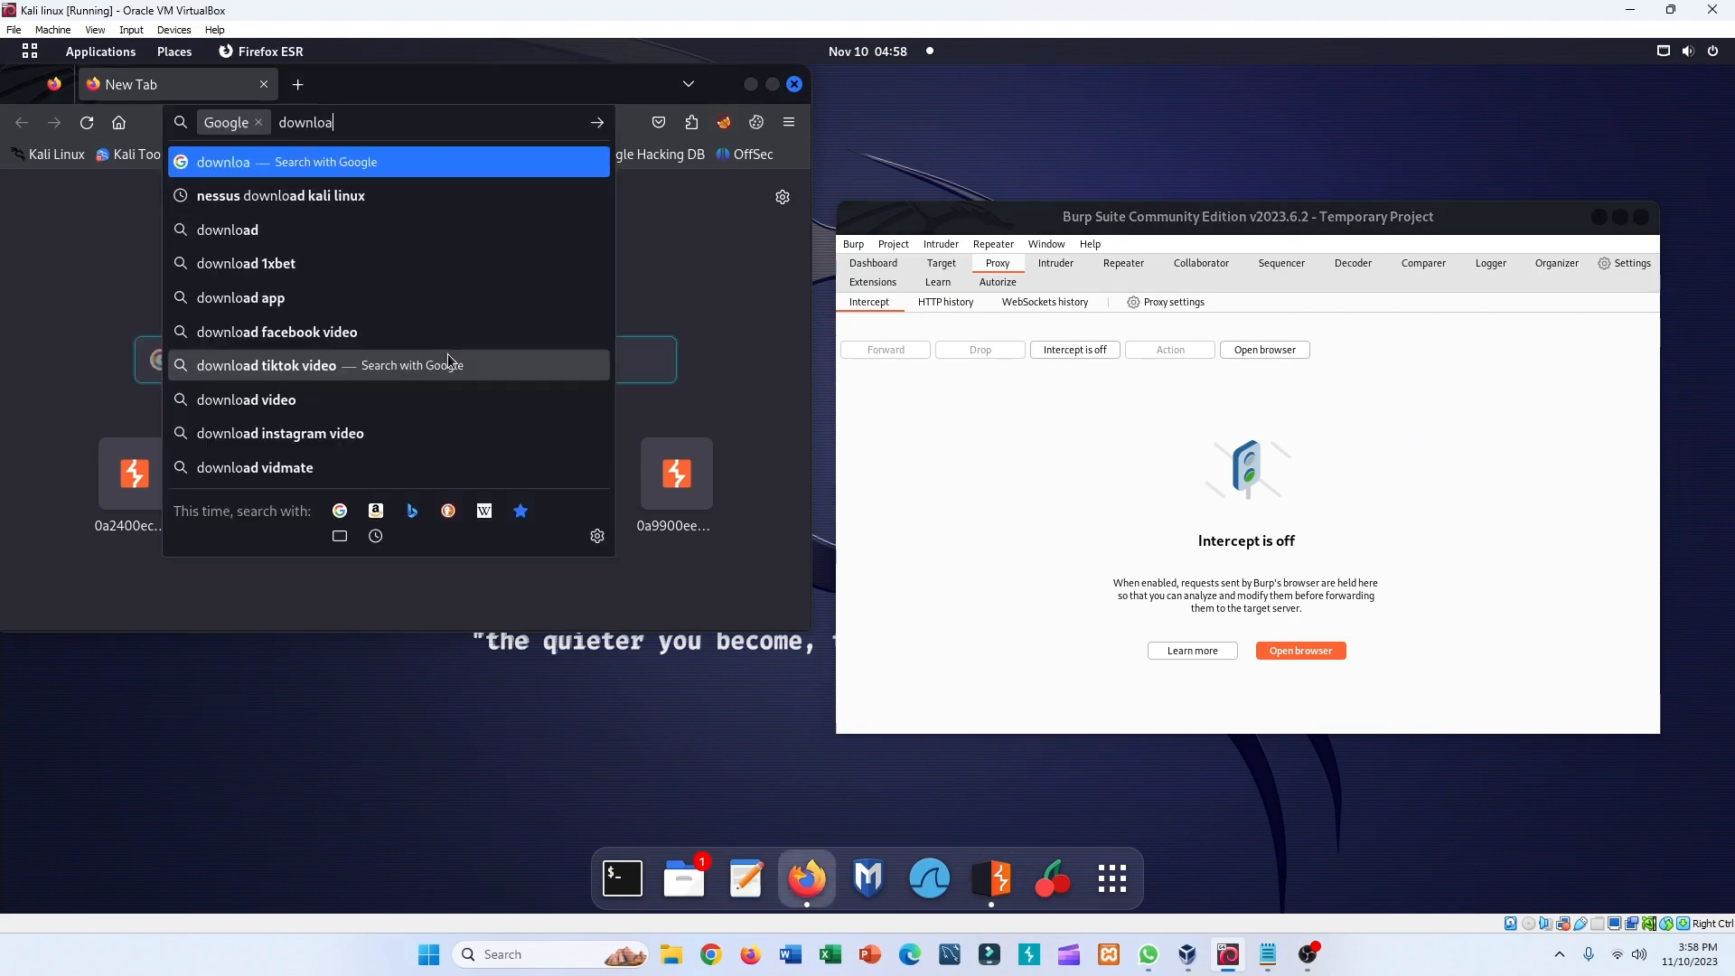
text(d burp suite)
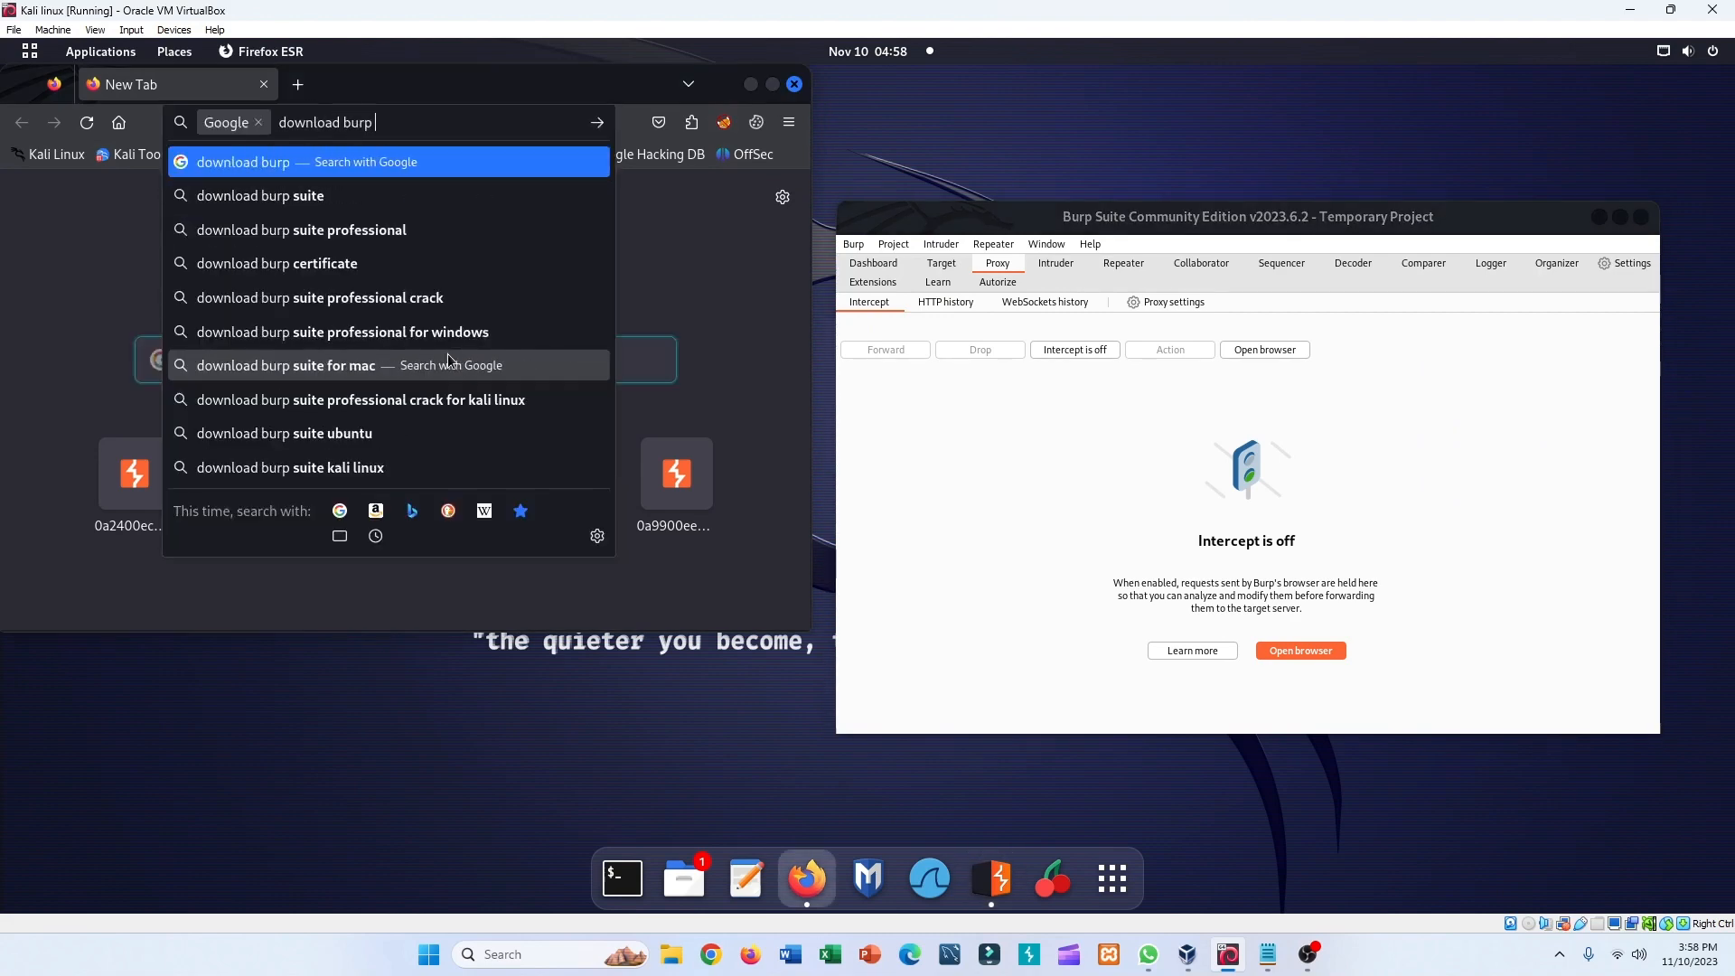
key(Return)
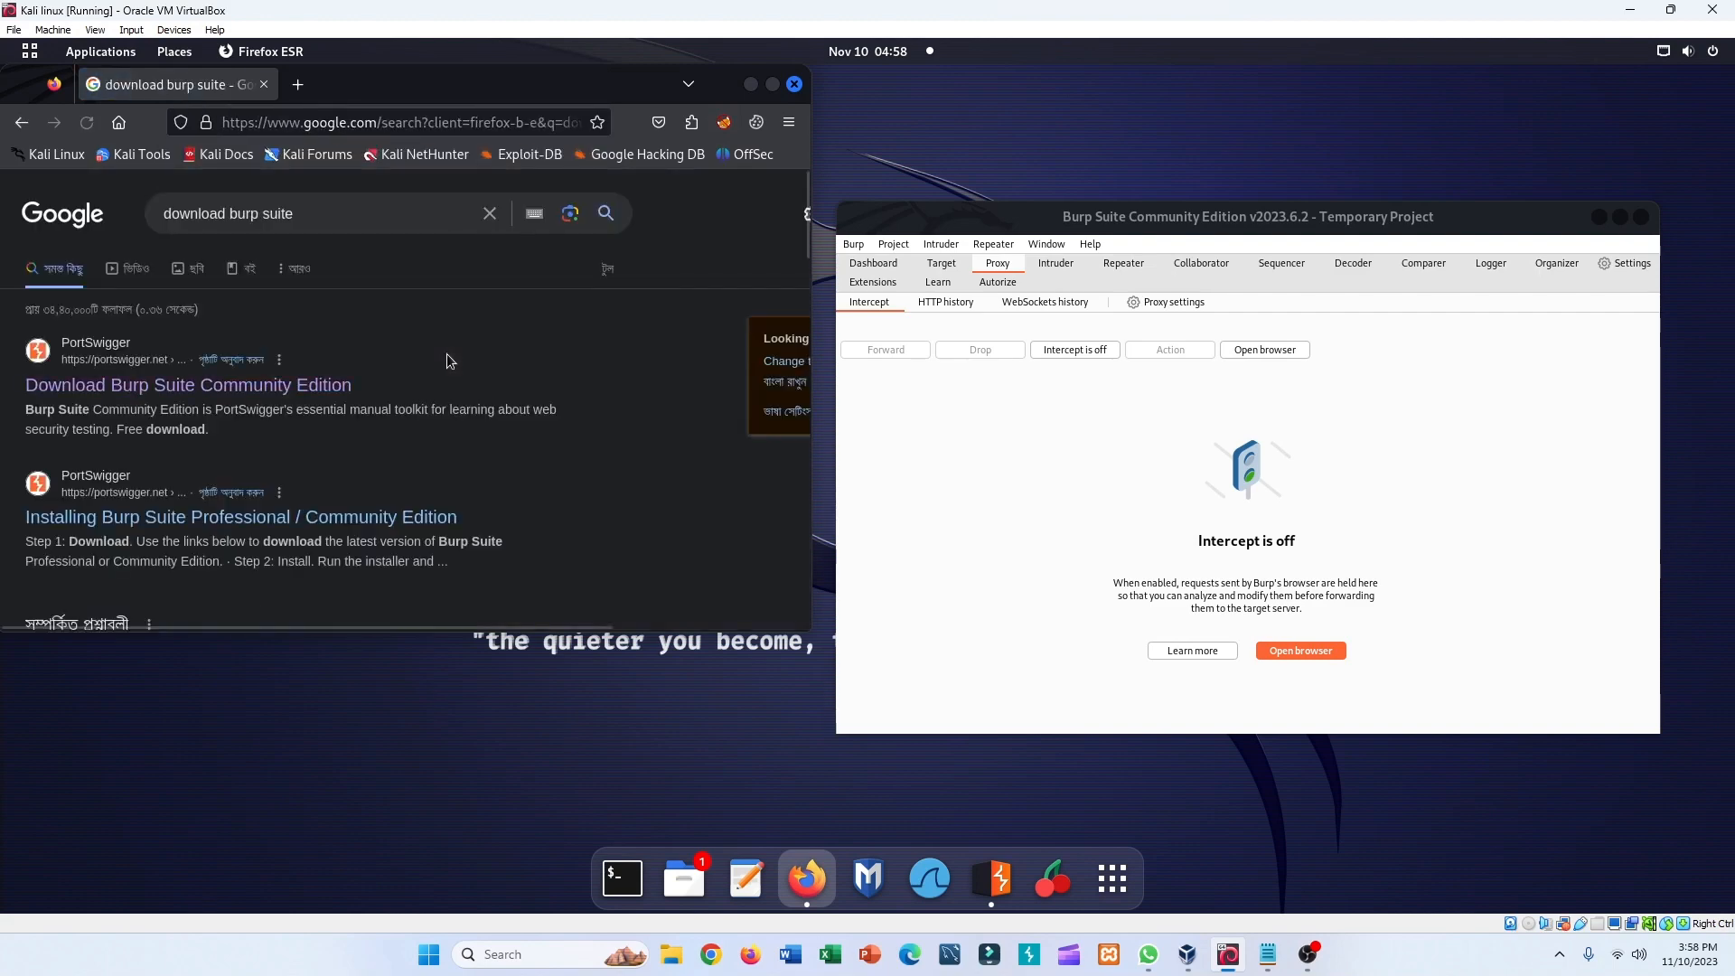
click(278, 386)
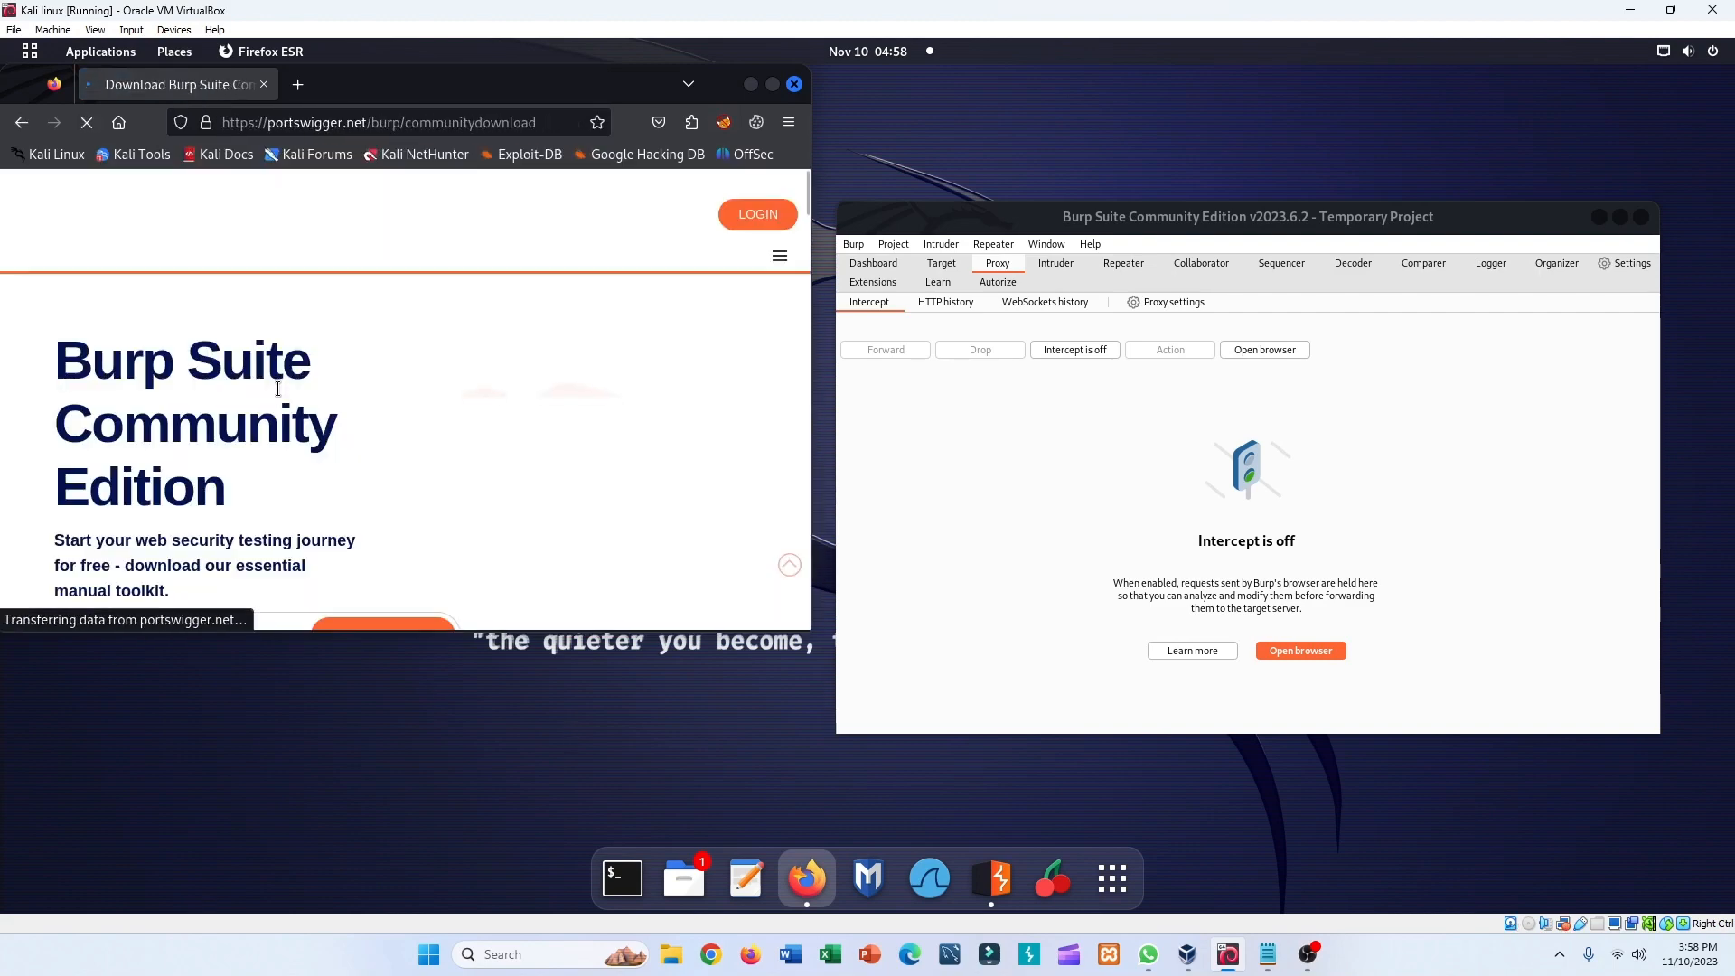
- Go straight to the Burp Suite Community downloads without entering an email, reaching the latest release page
scroll(469, 383, down, 6)
scroll(469, 385, up, 3)
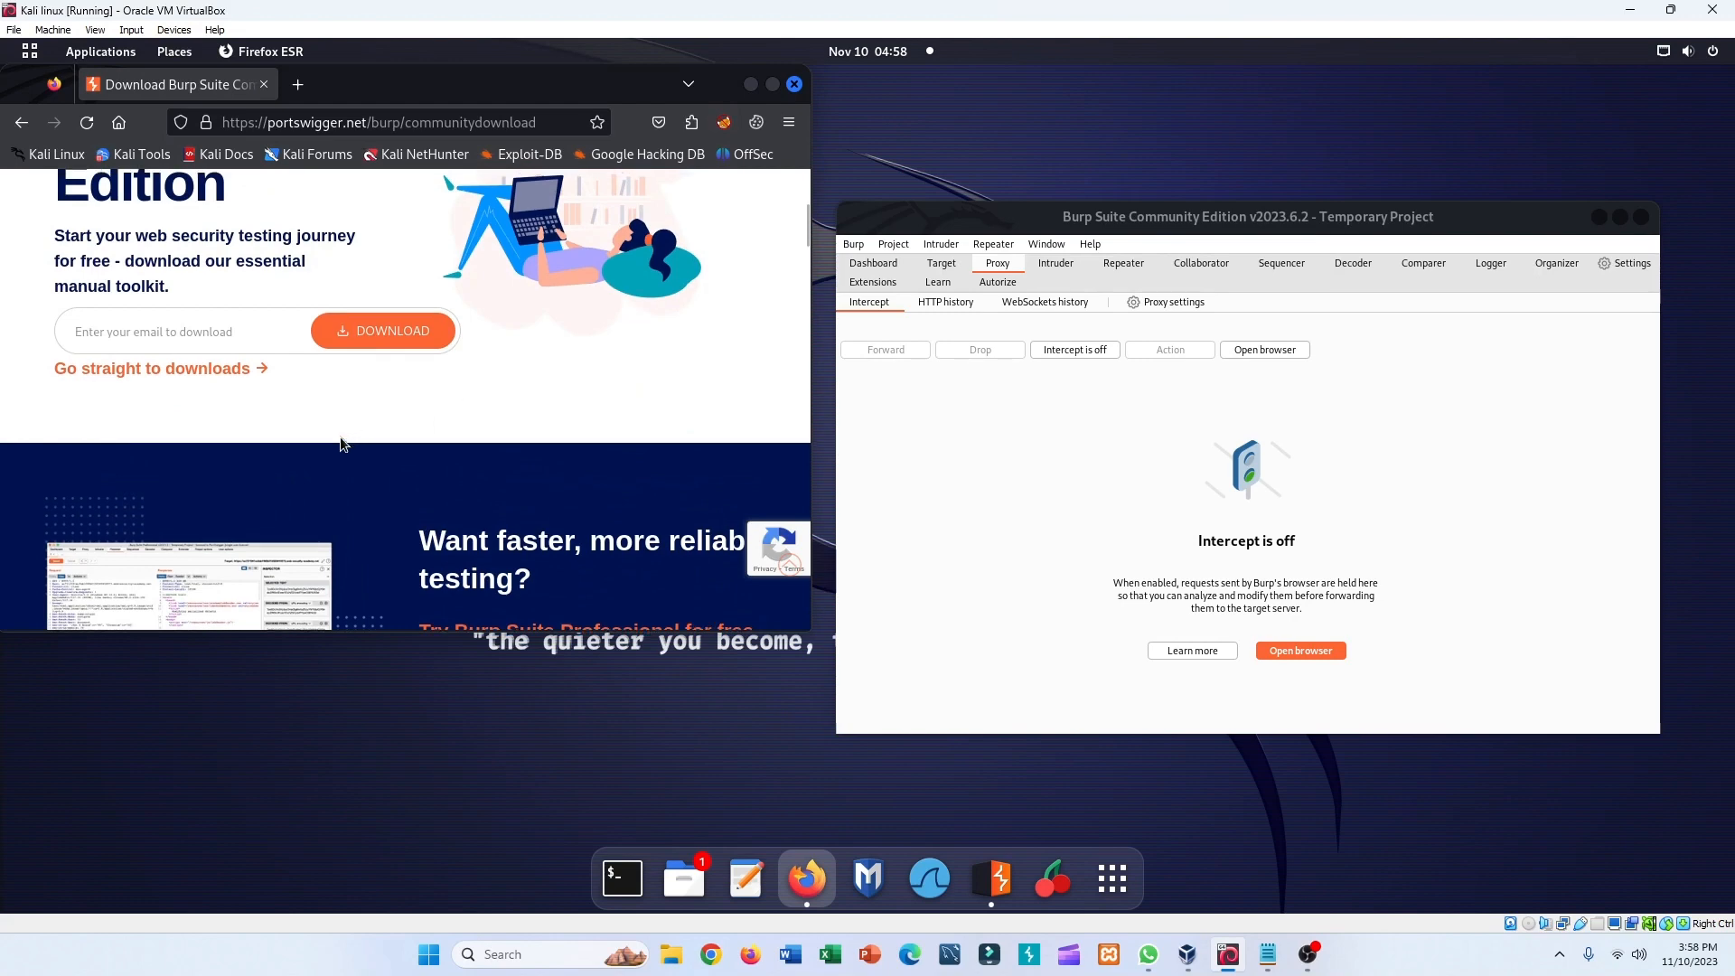
scroll(346, 439, up, 3)
scroll(203, 491, down, 2)
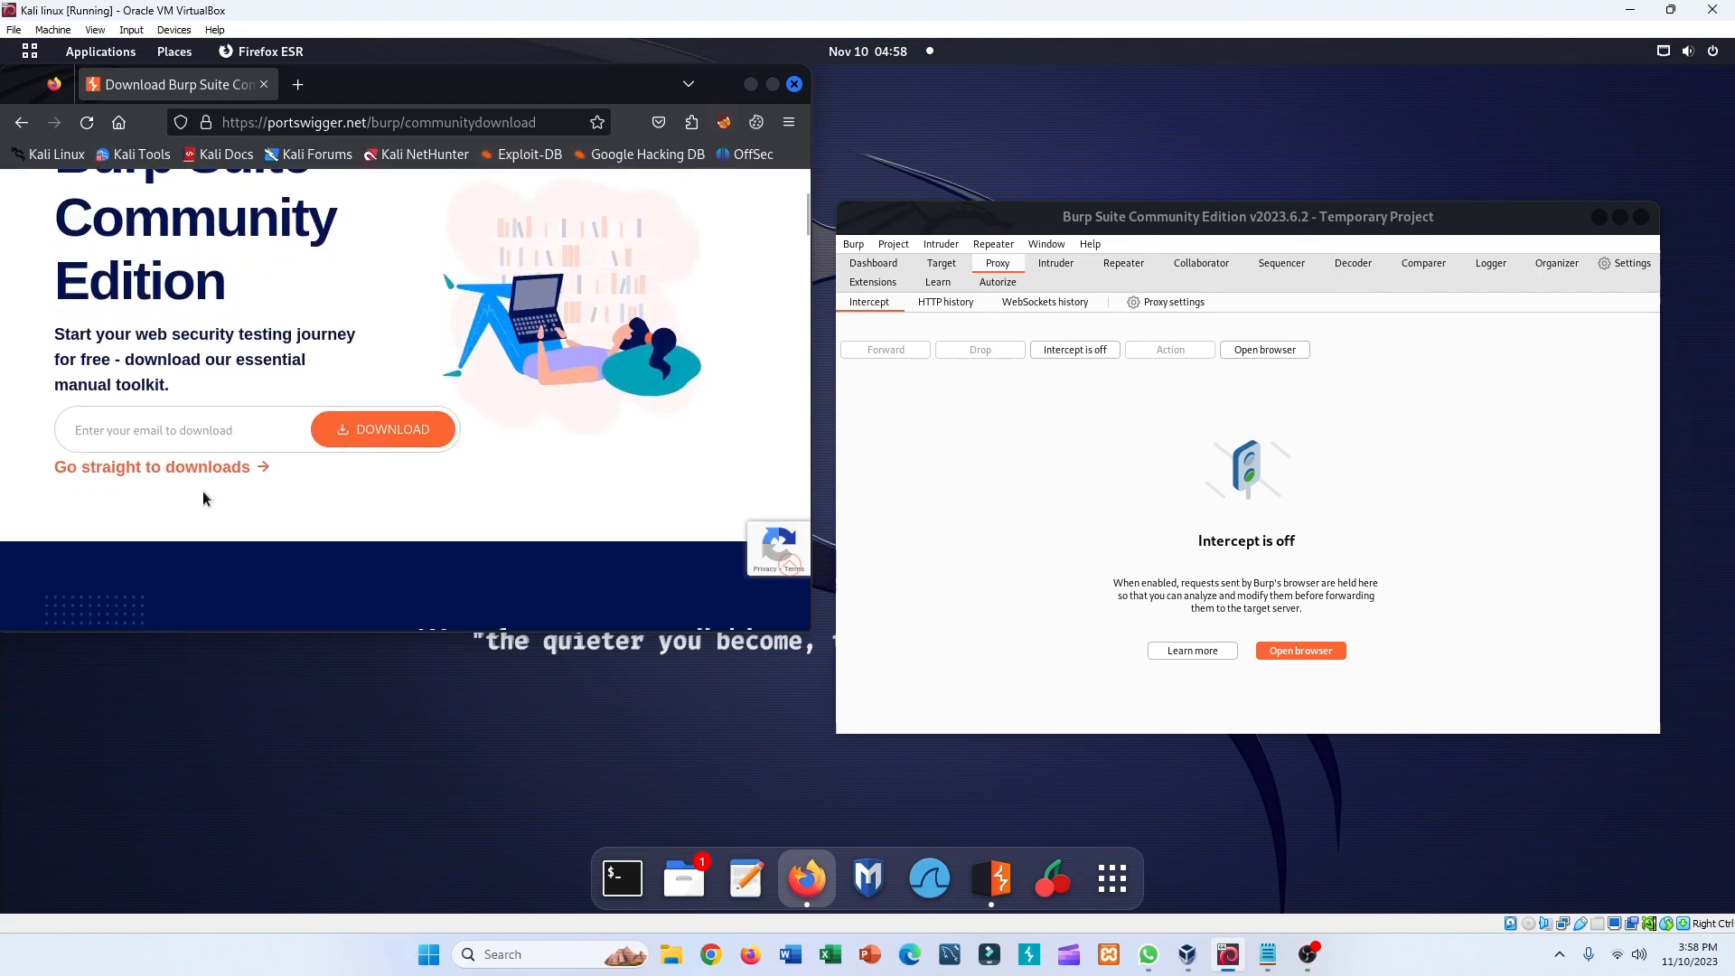
scroll(203, 490, up, 2)
scroll(166, 376, down, 6)
scroll(167, 376, up, 3)
scroll(186, 370, up, 3)
scroll(190, 367, down, 4)
click(189, 366)
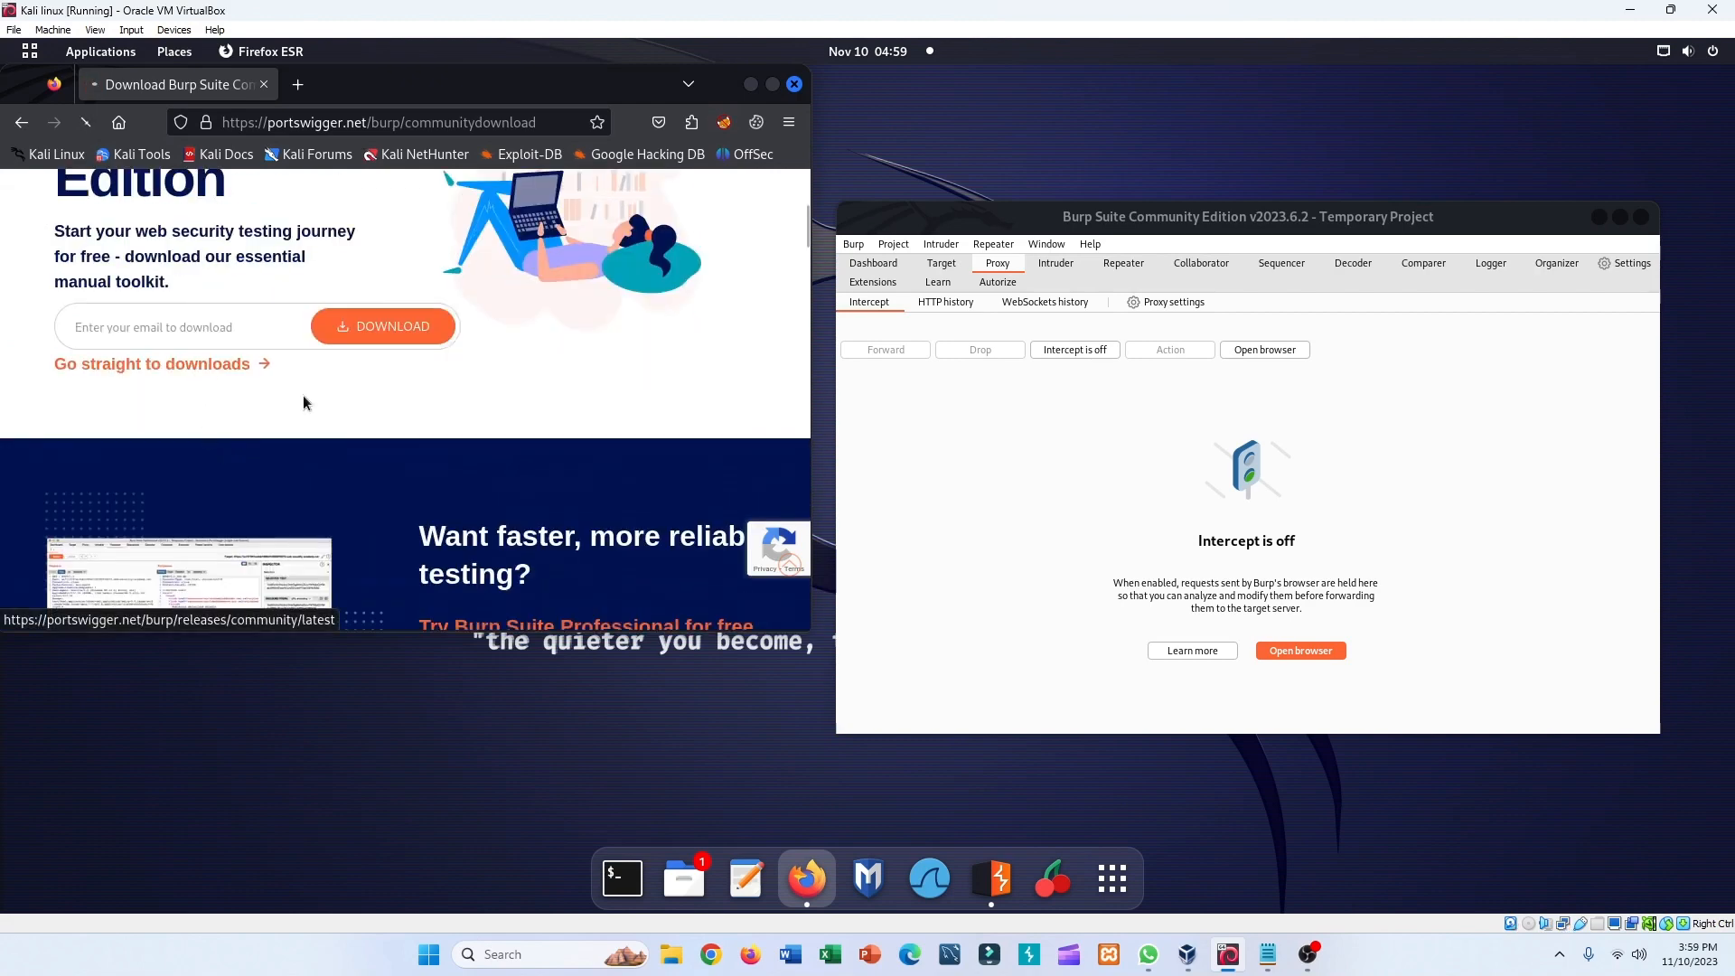
scroll(291, 378, down, 2)
scroll(398, 511, up, 2)
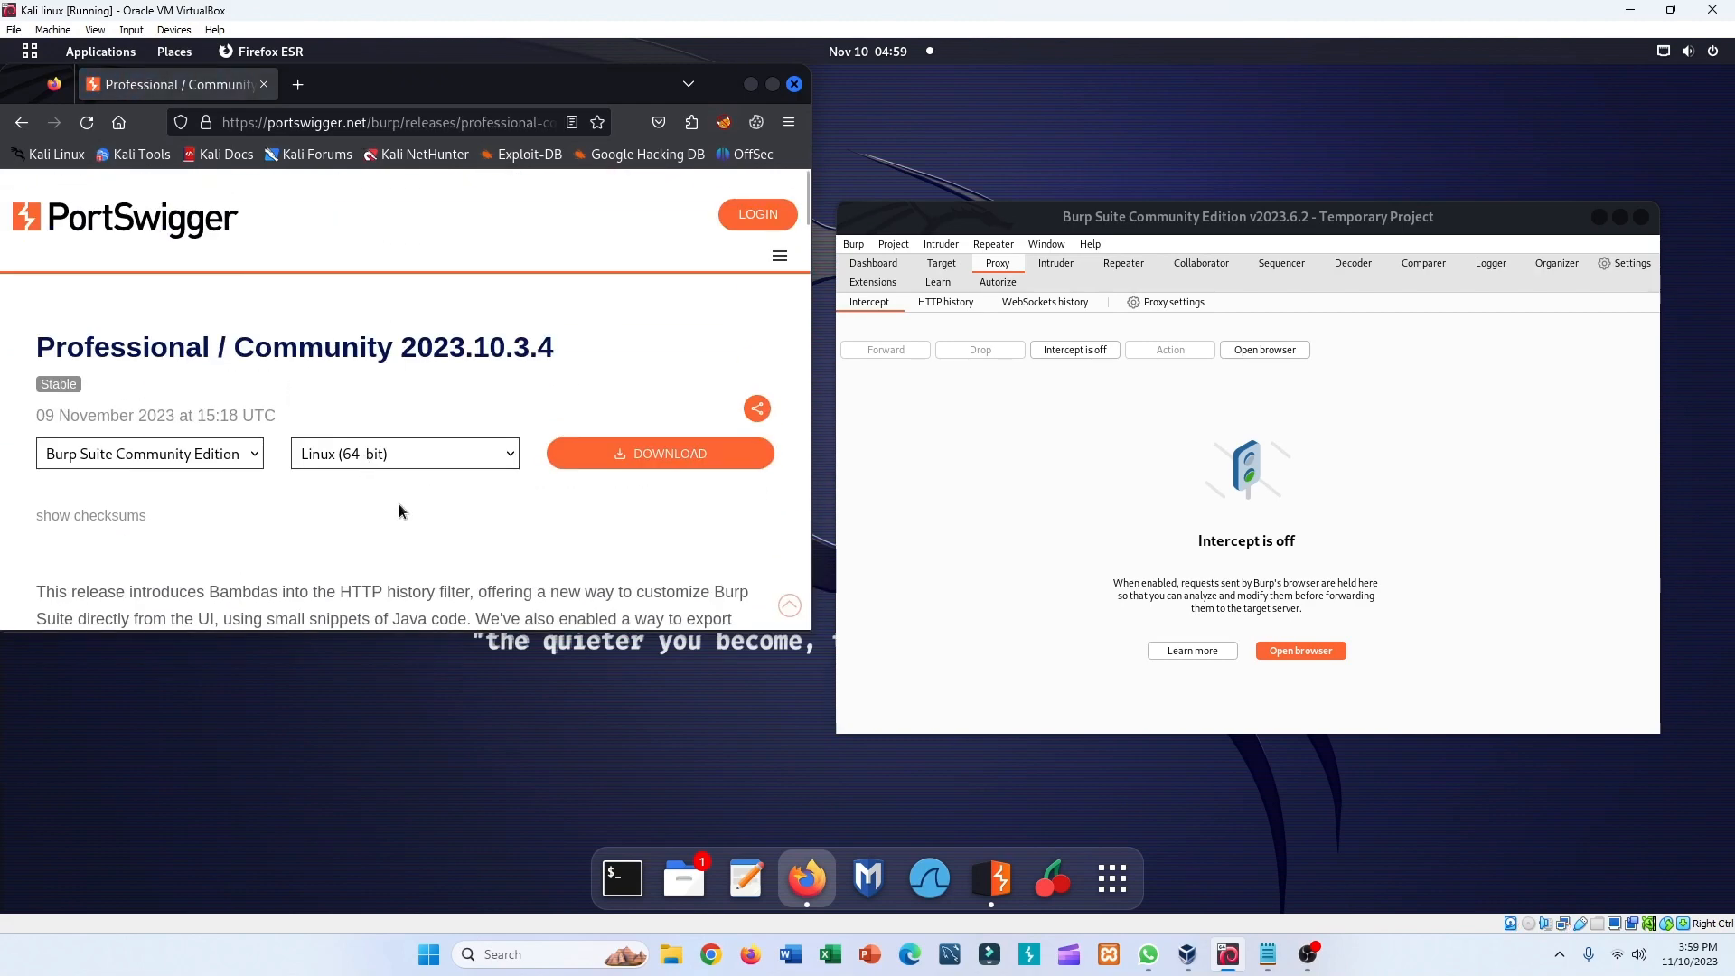
- Review the operating system choices offered for the Burp Suite Community Edition download
click(418, 457)
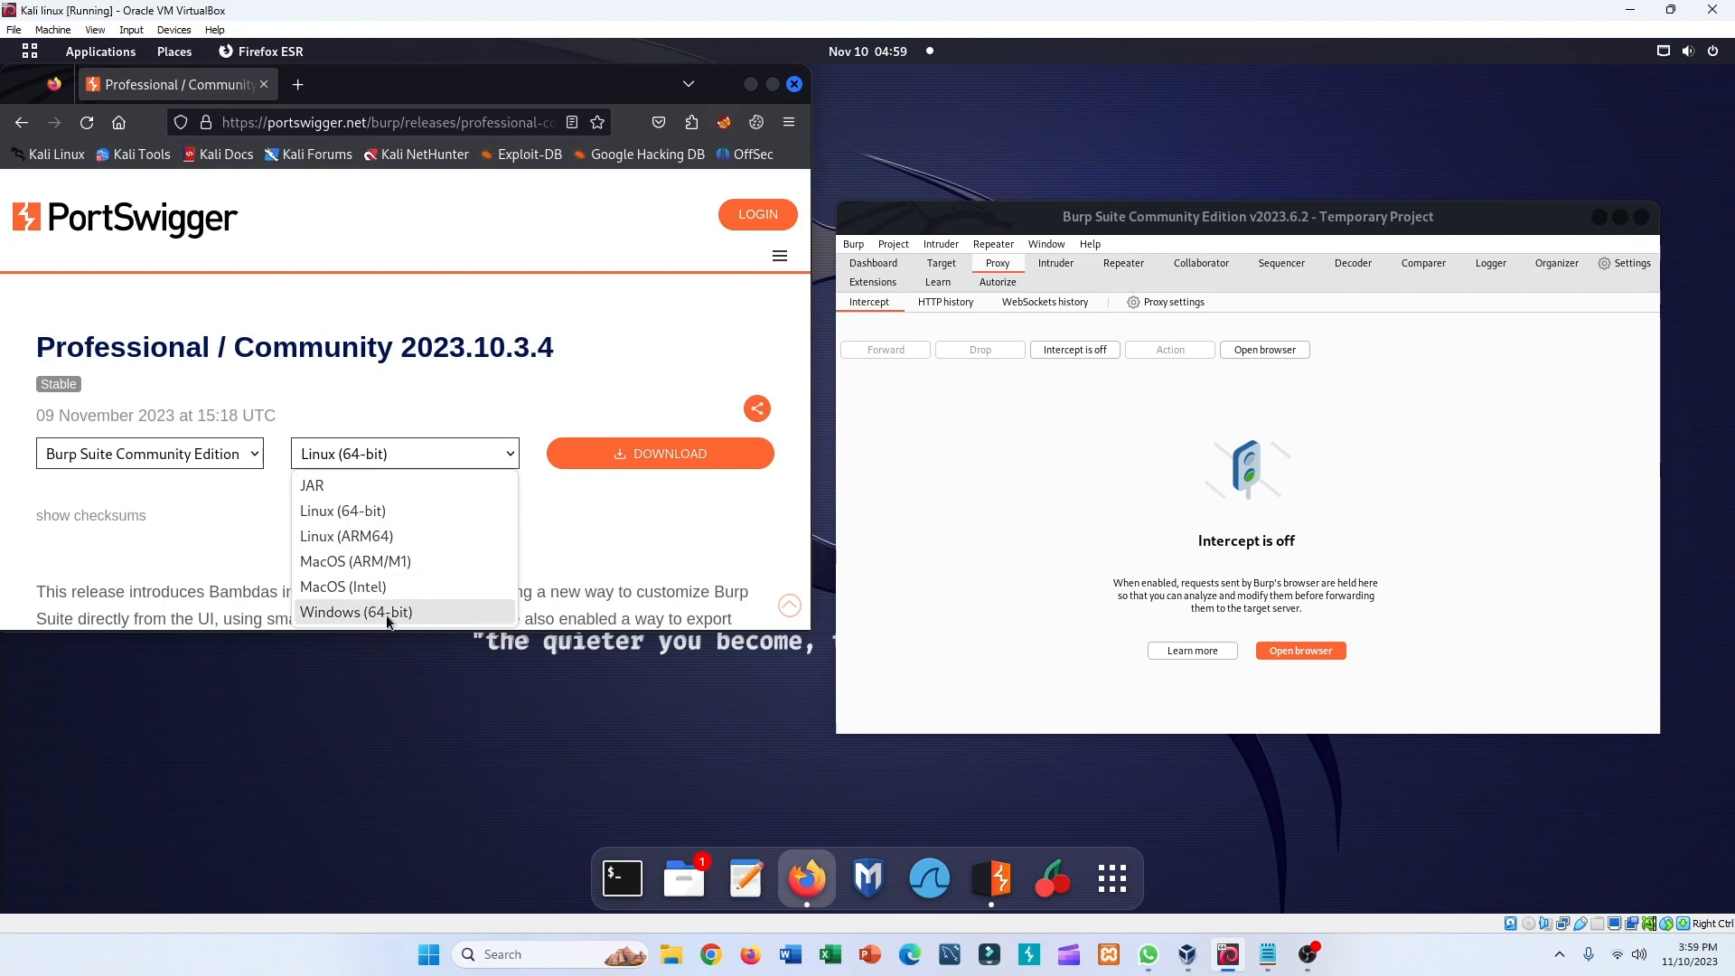
click(463, 456)
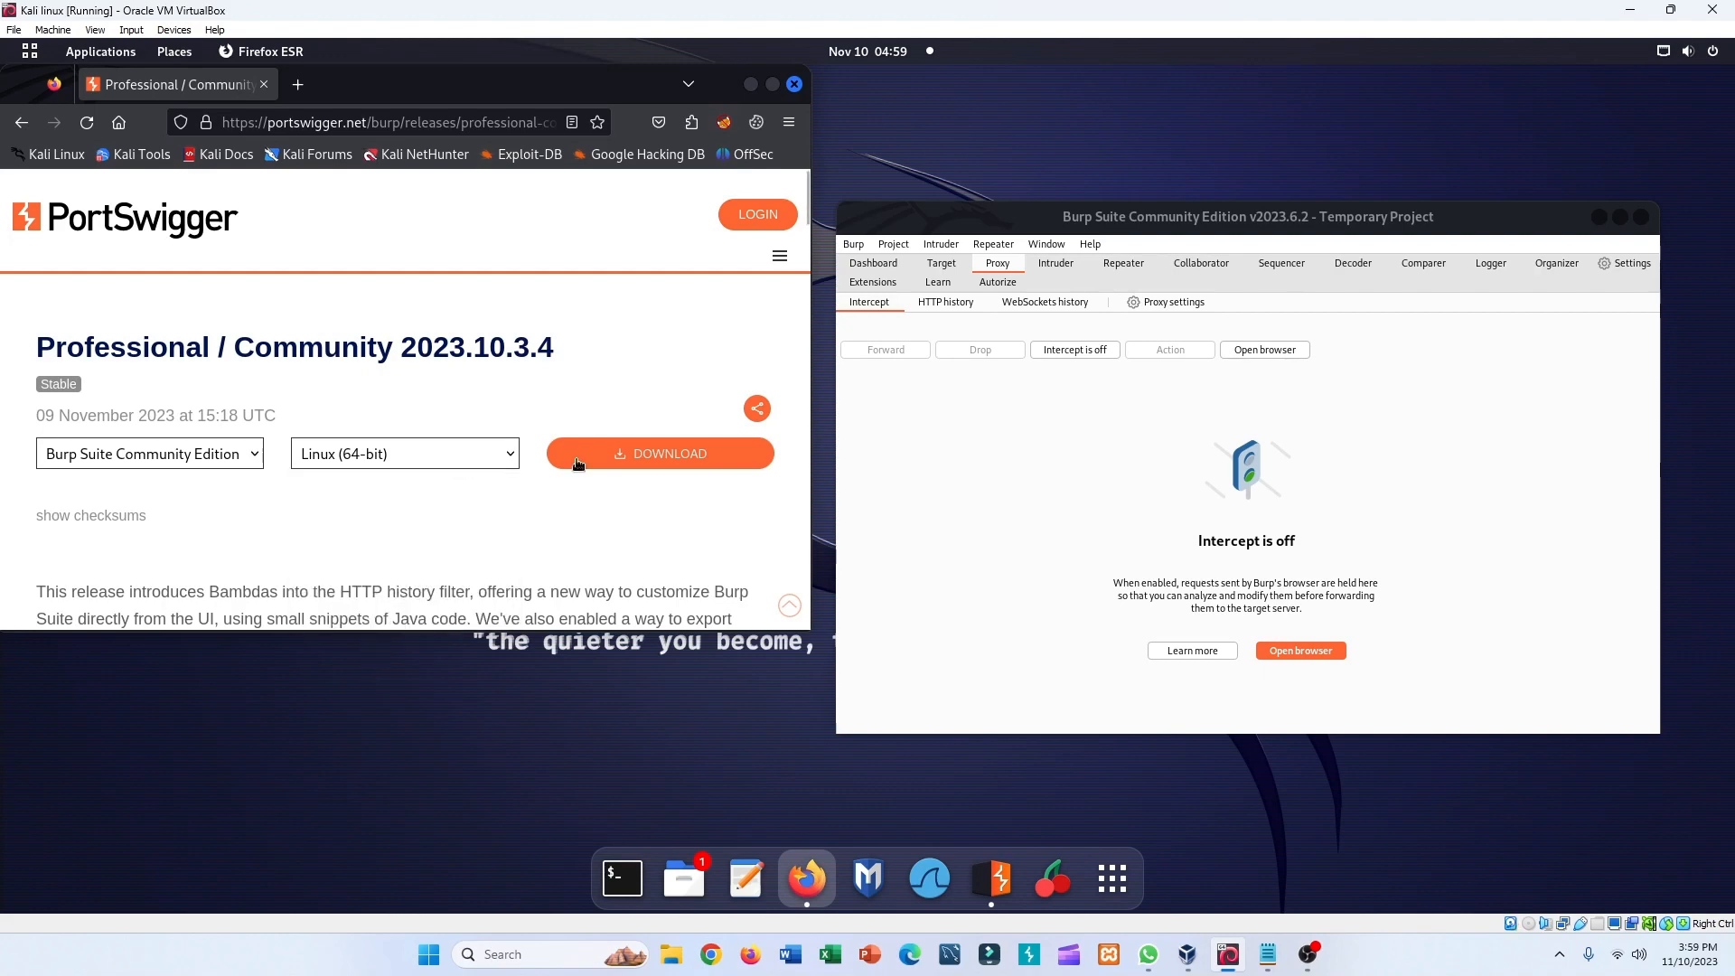
click(643, 469)
drag(1129, 227, 1136, 232)
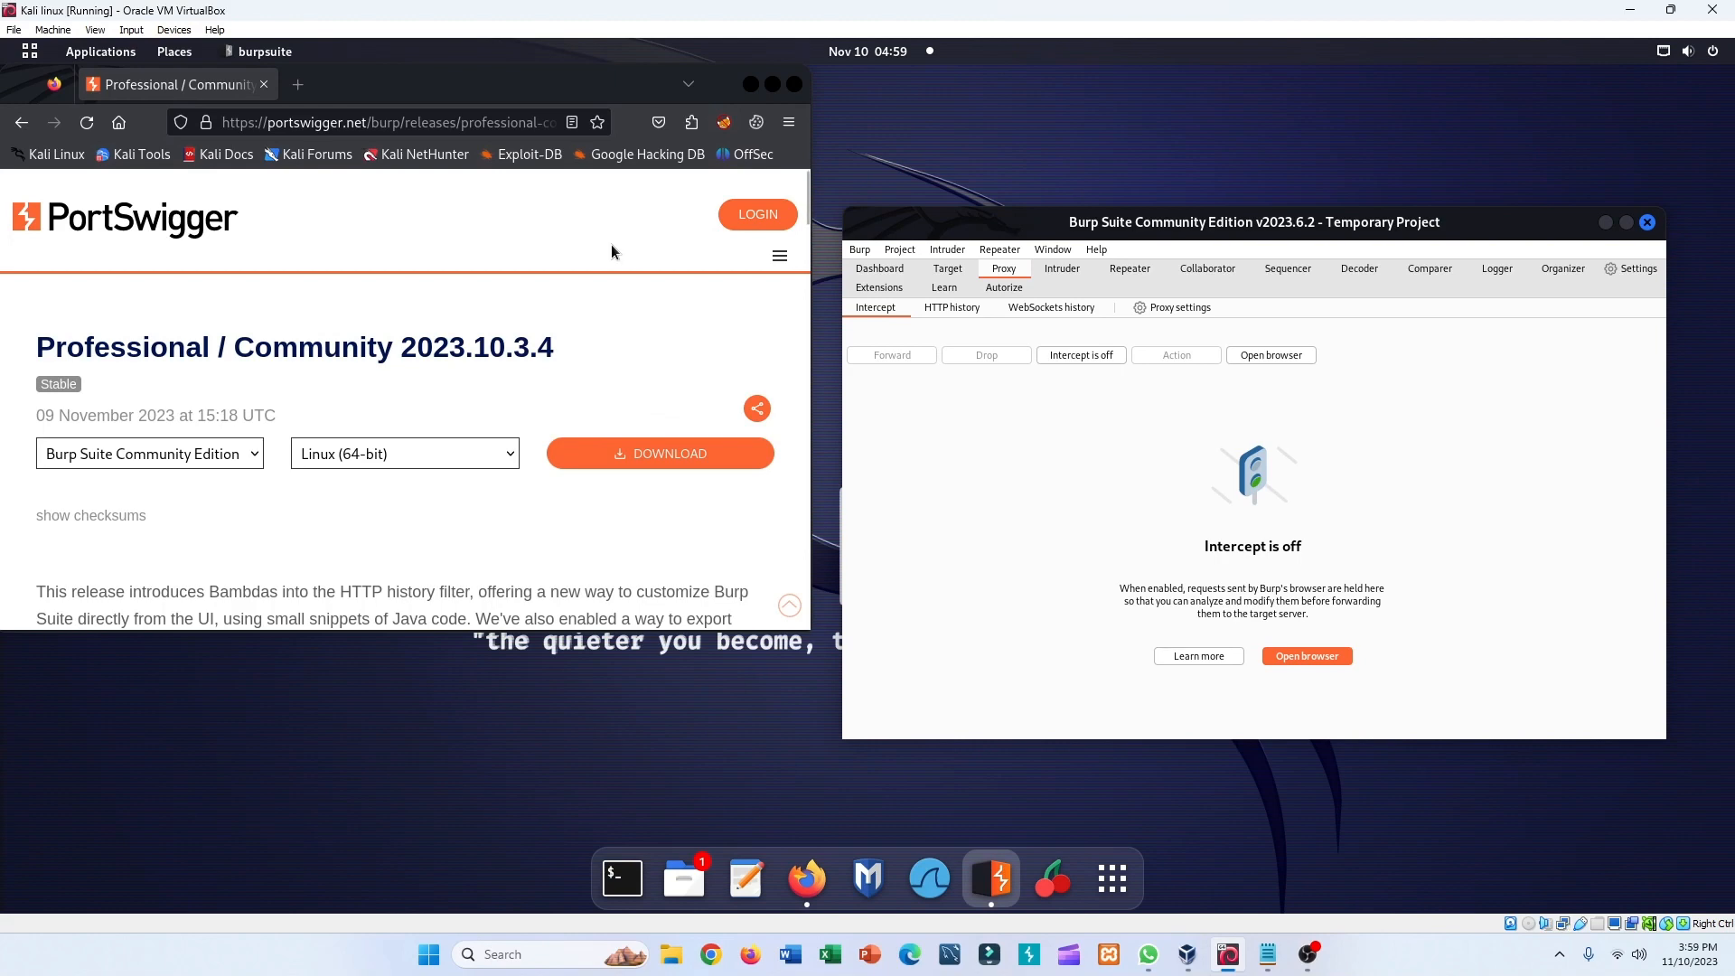
- Find the network settings in Firefox's preferences by searching for "network" and open the Connection Settings dialog
click(794, 127)
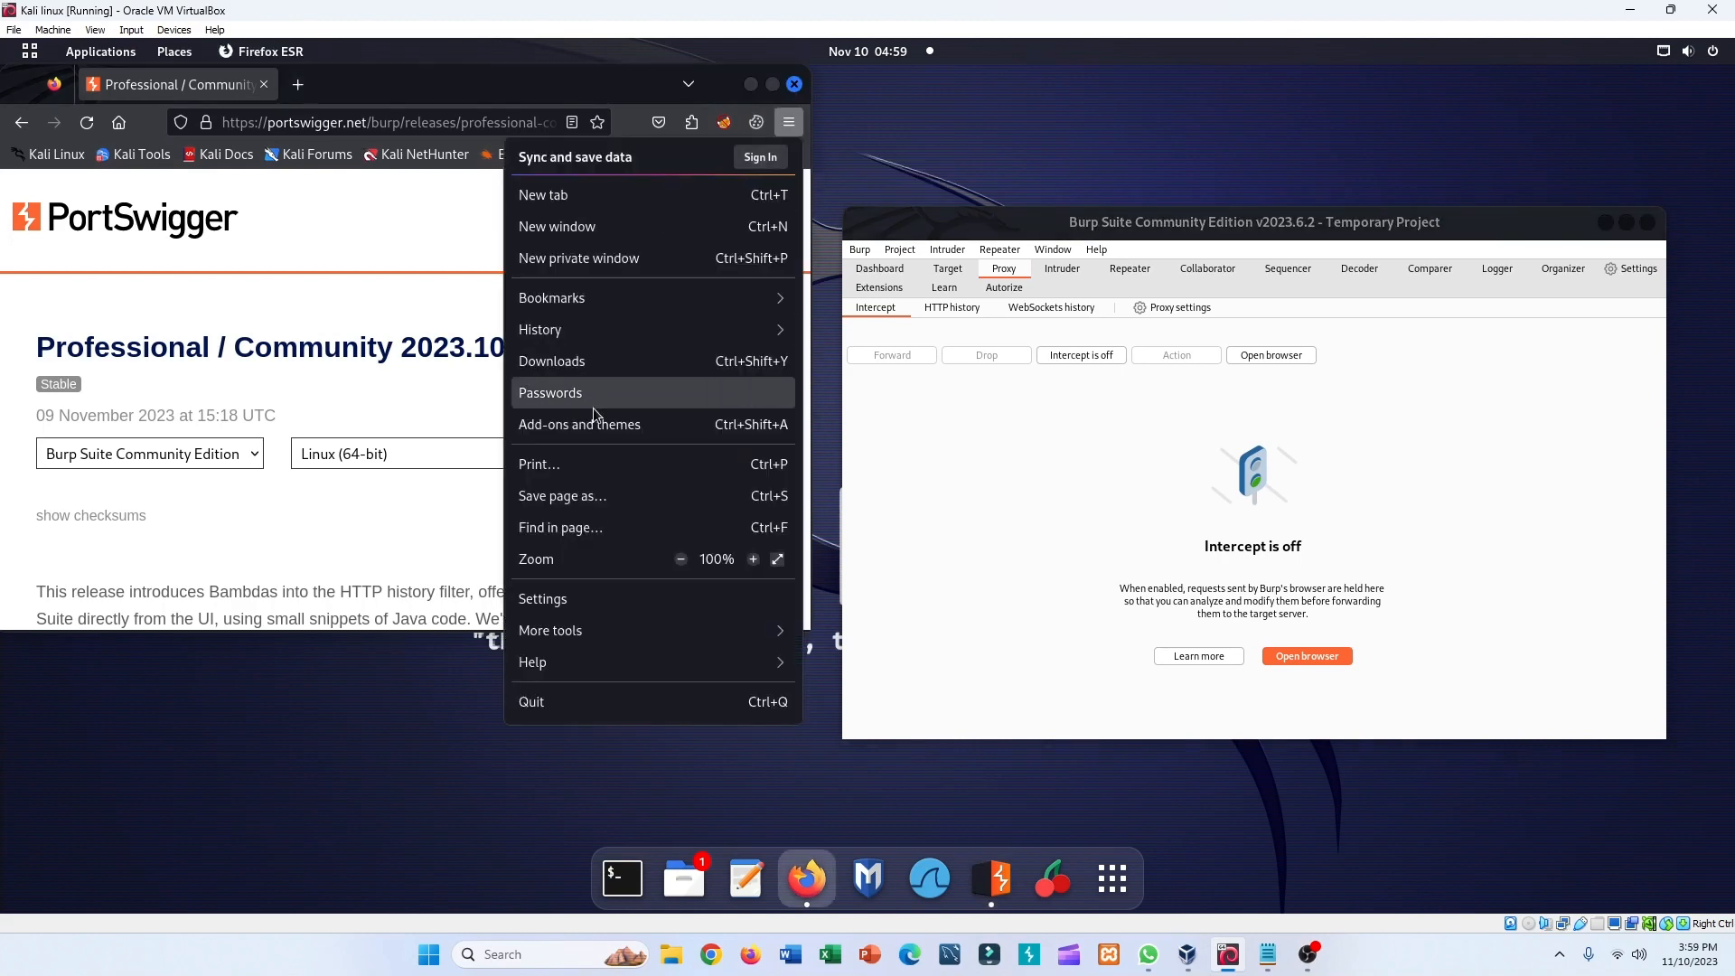
click(578, 604)
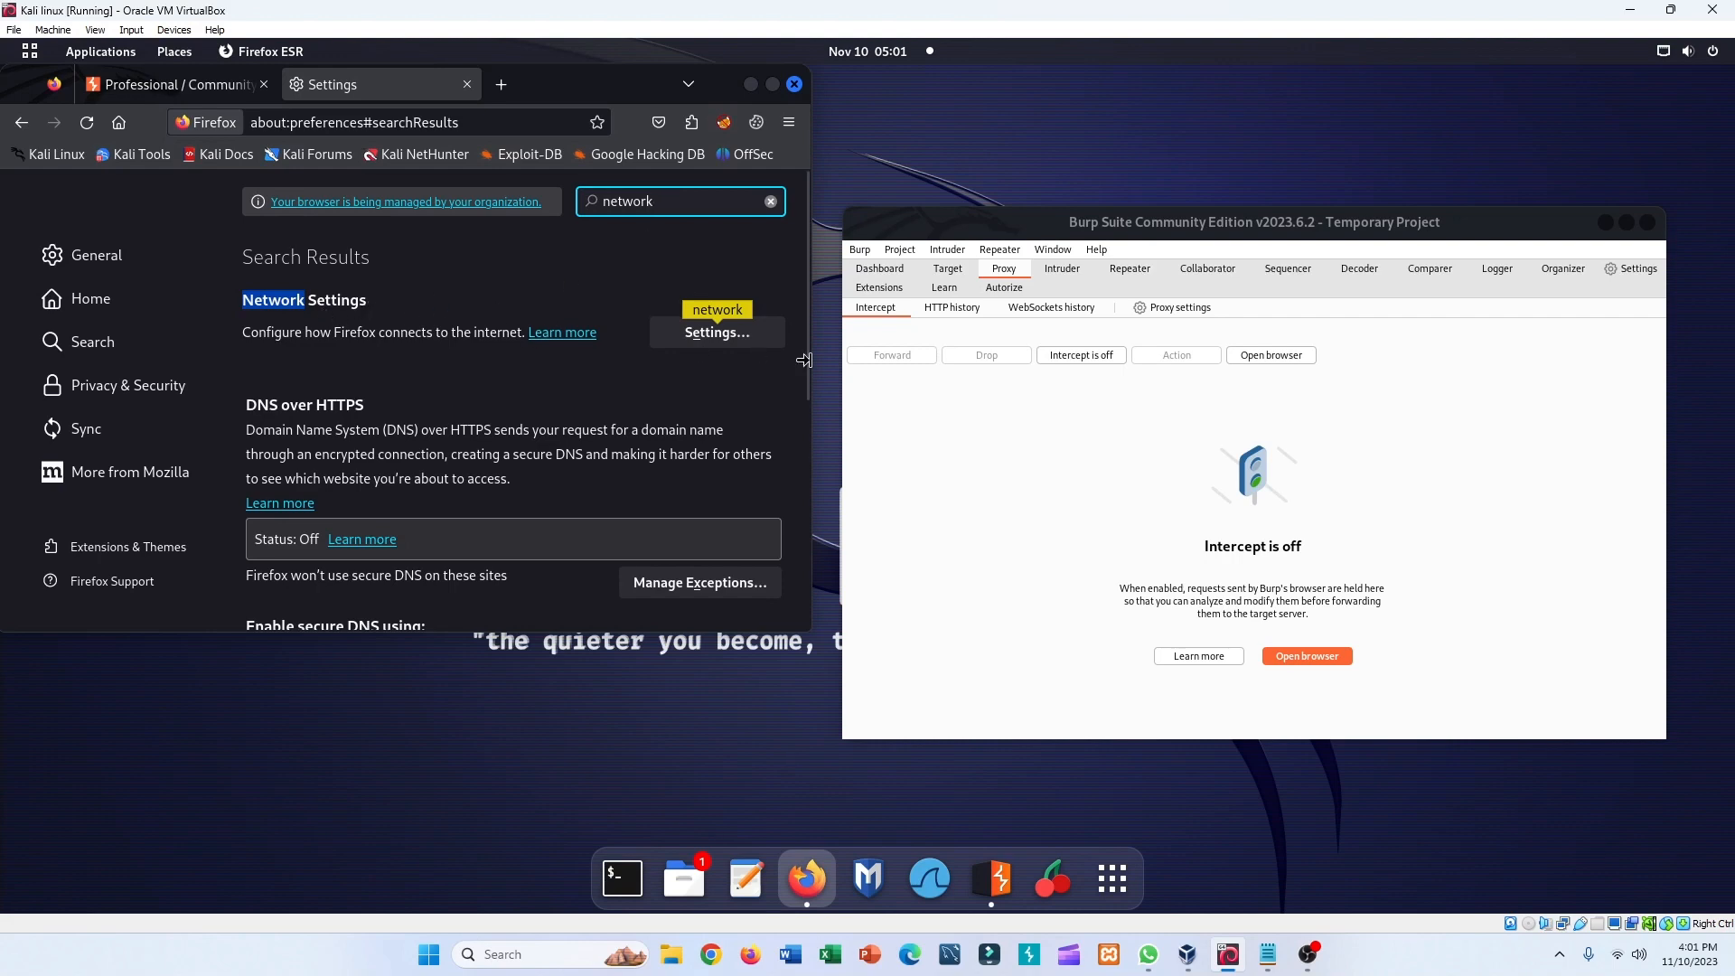
click(734, 335)
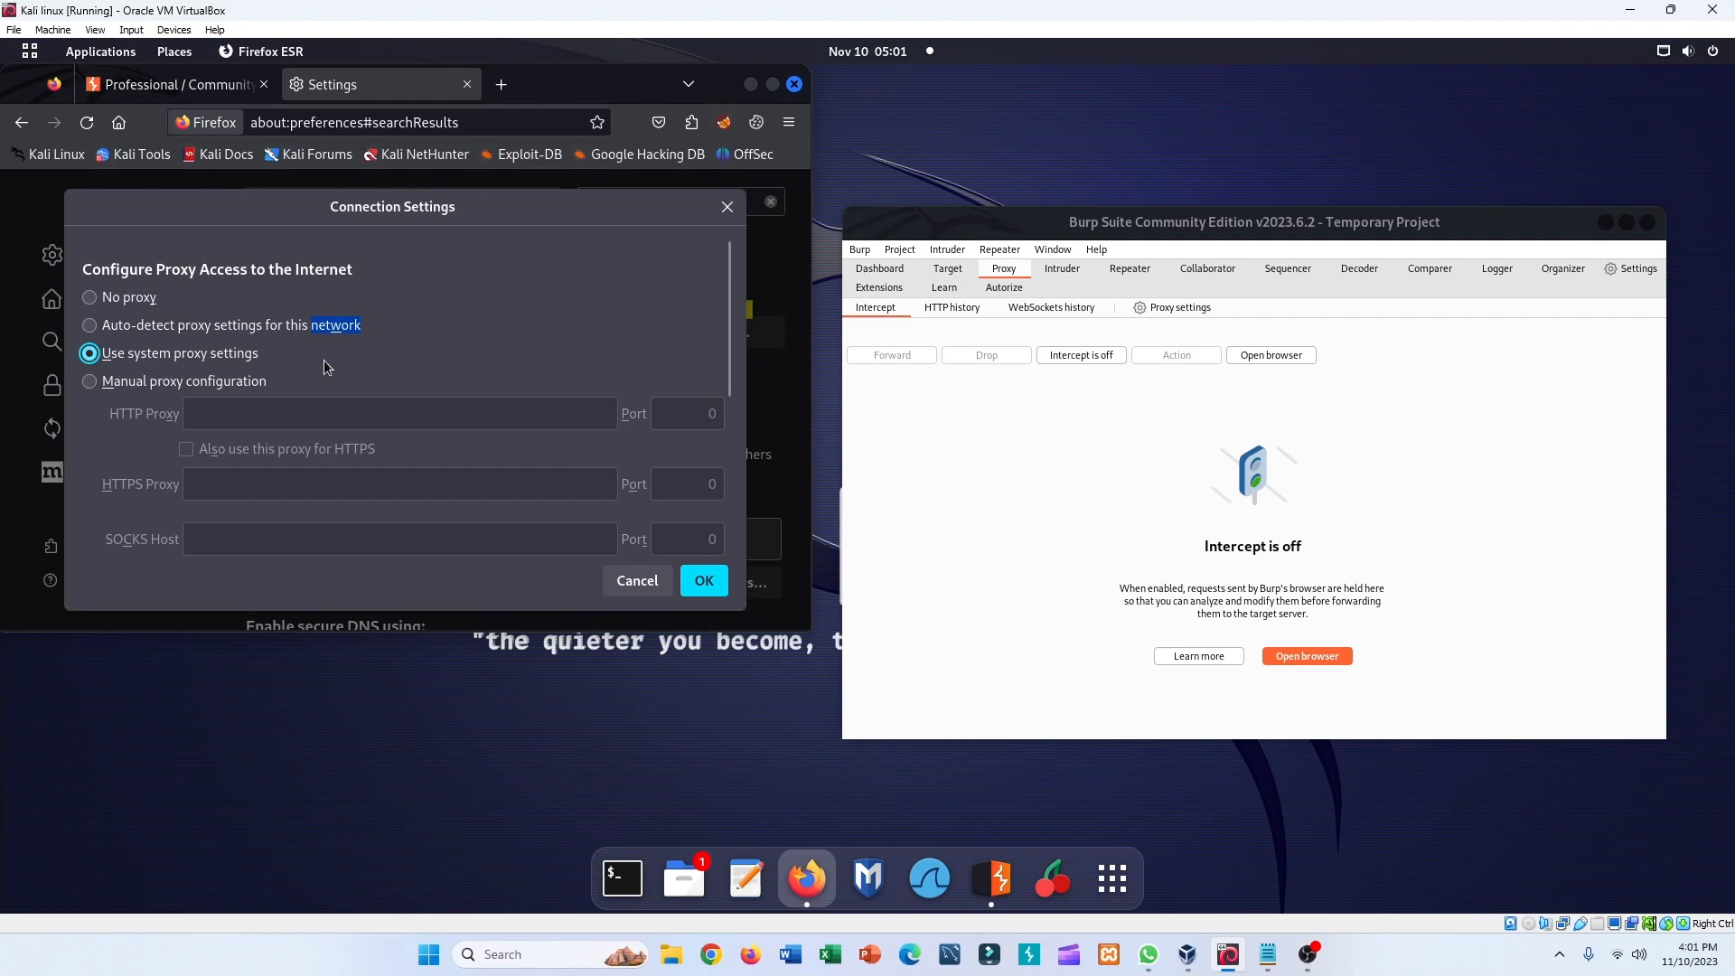
- Try a manual proxy configuration with HTTP proxy 127.0.0.1 and port 8080, also used for HTTPS, then cancel it
click(185, 388)
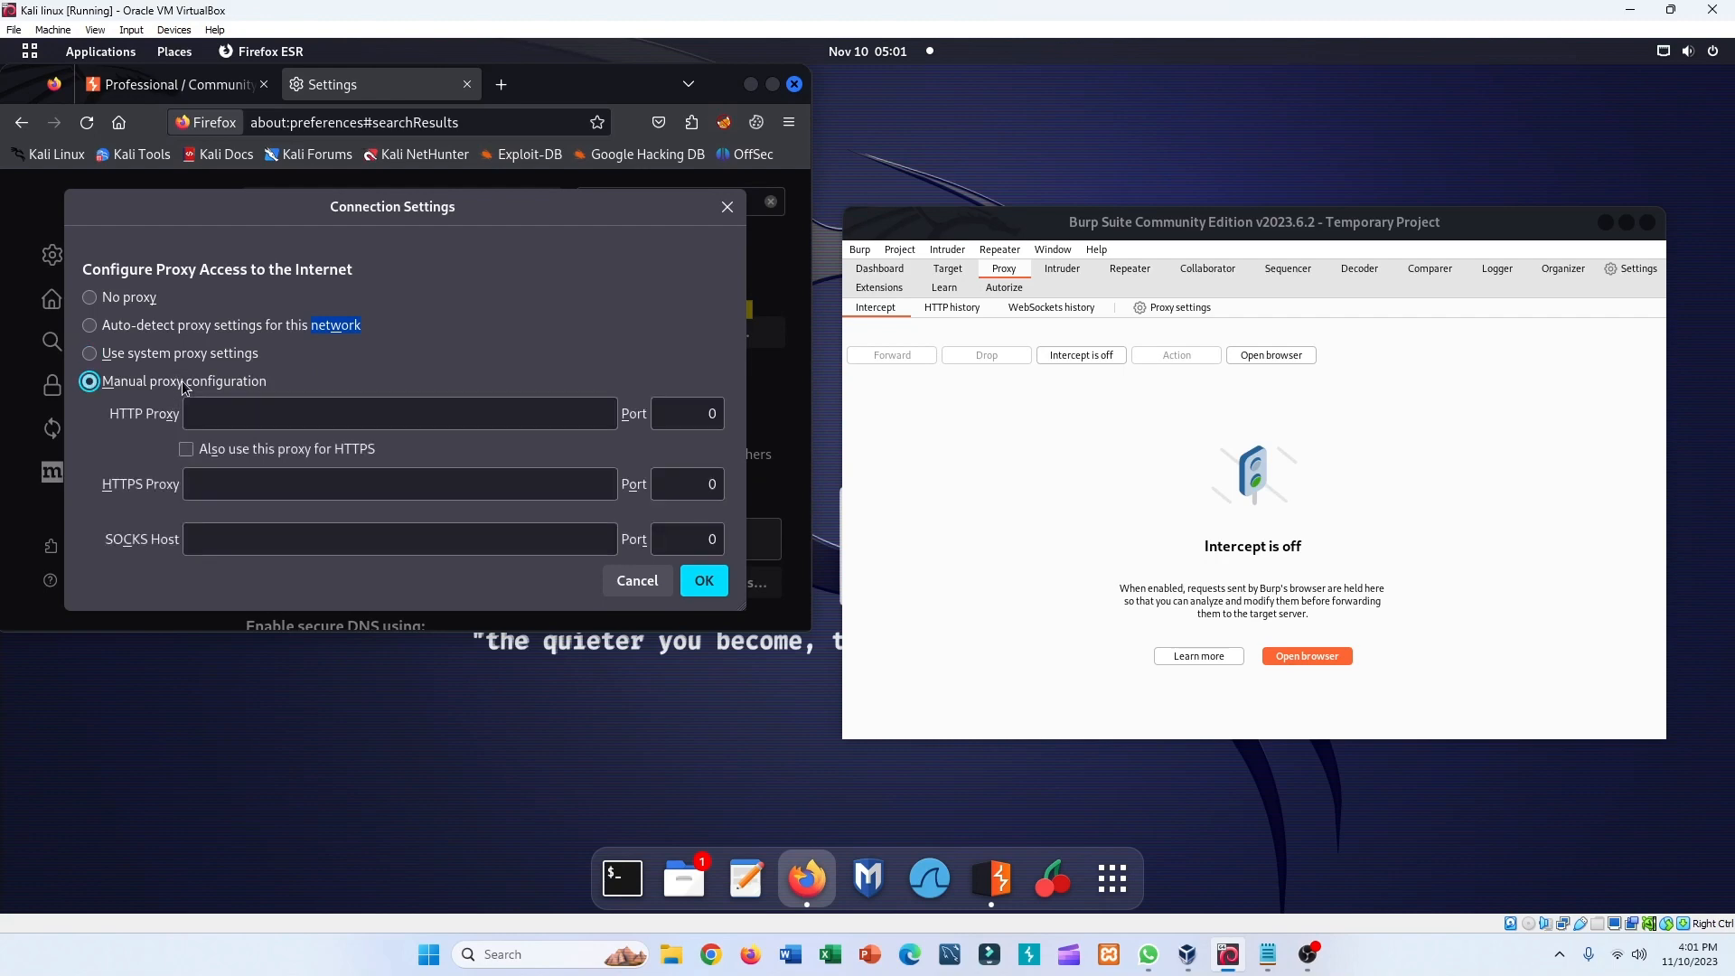
click(337, 417)
text(127)
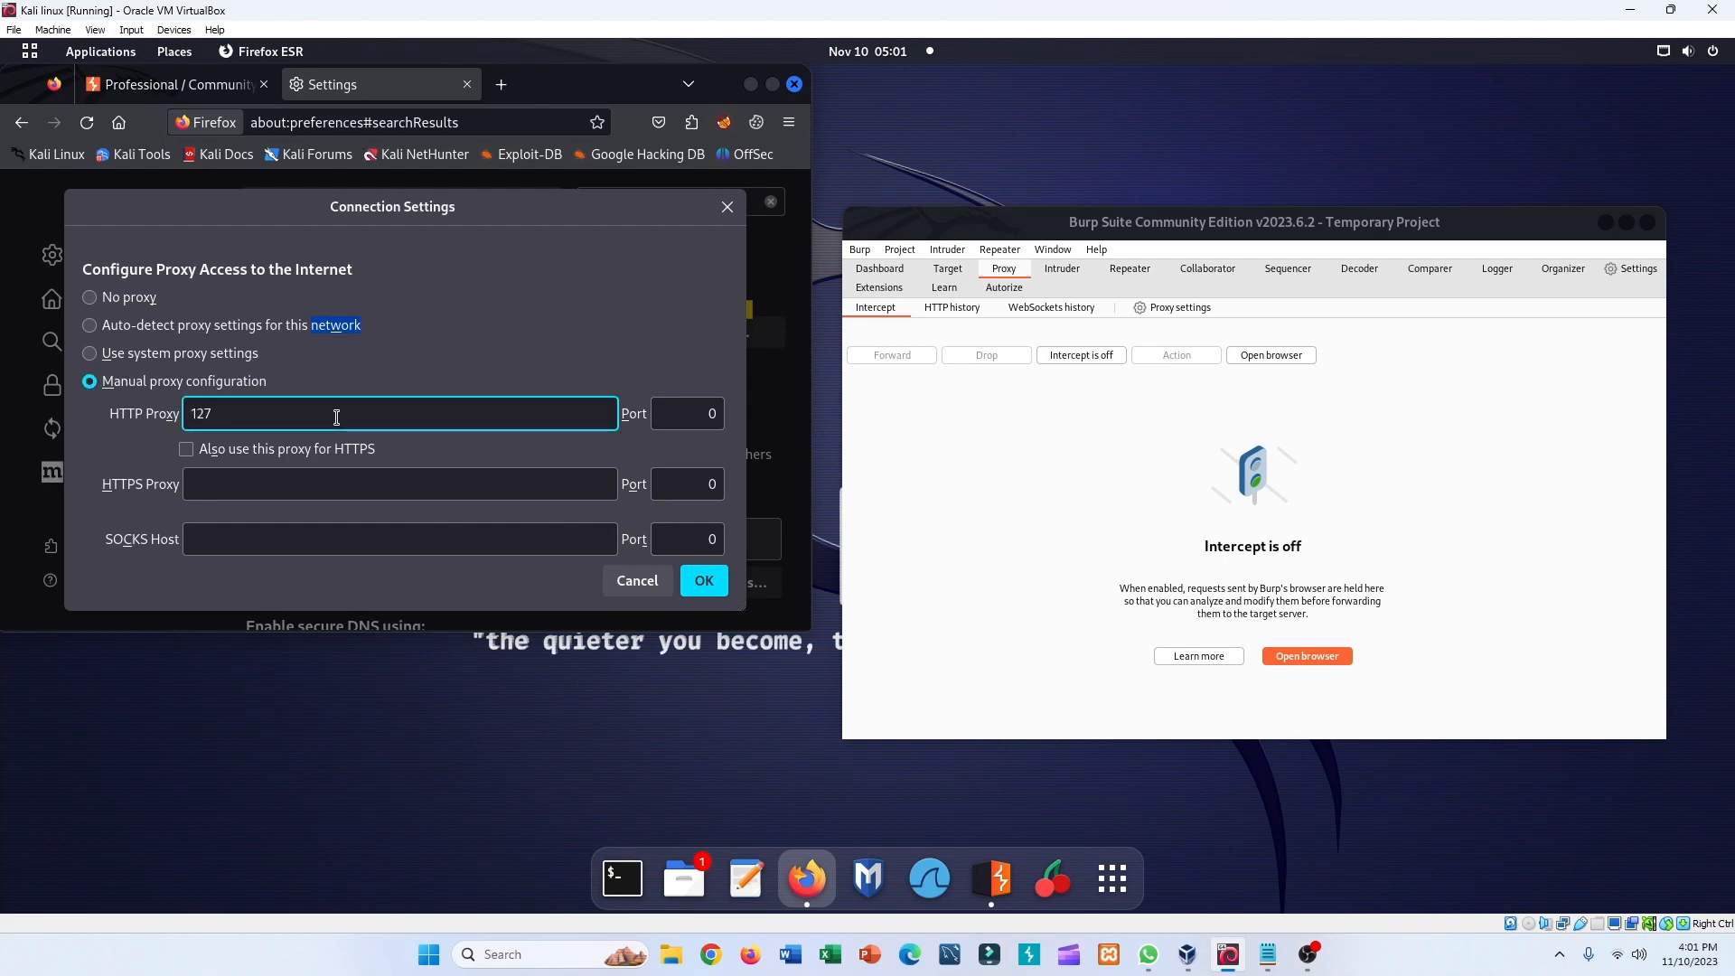
text(.0.0.1)
click(721, 417)
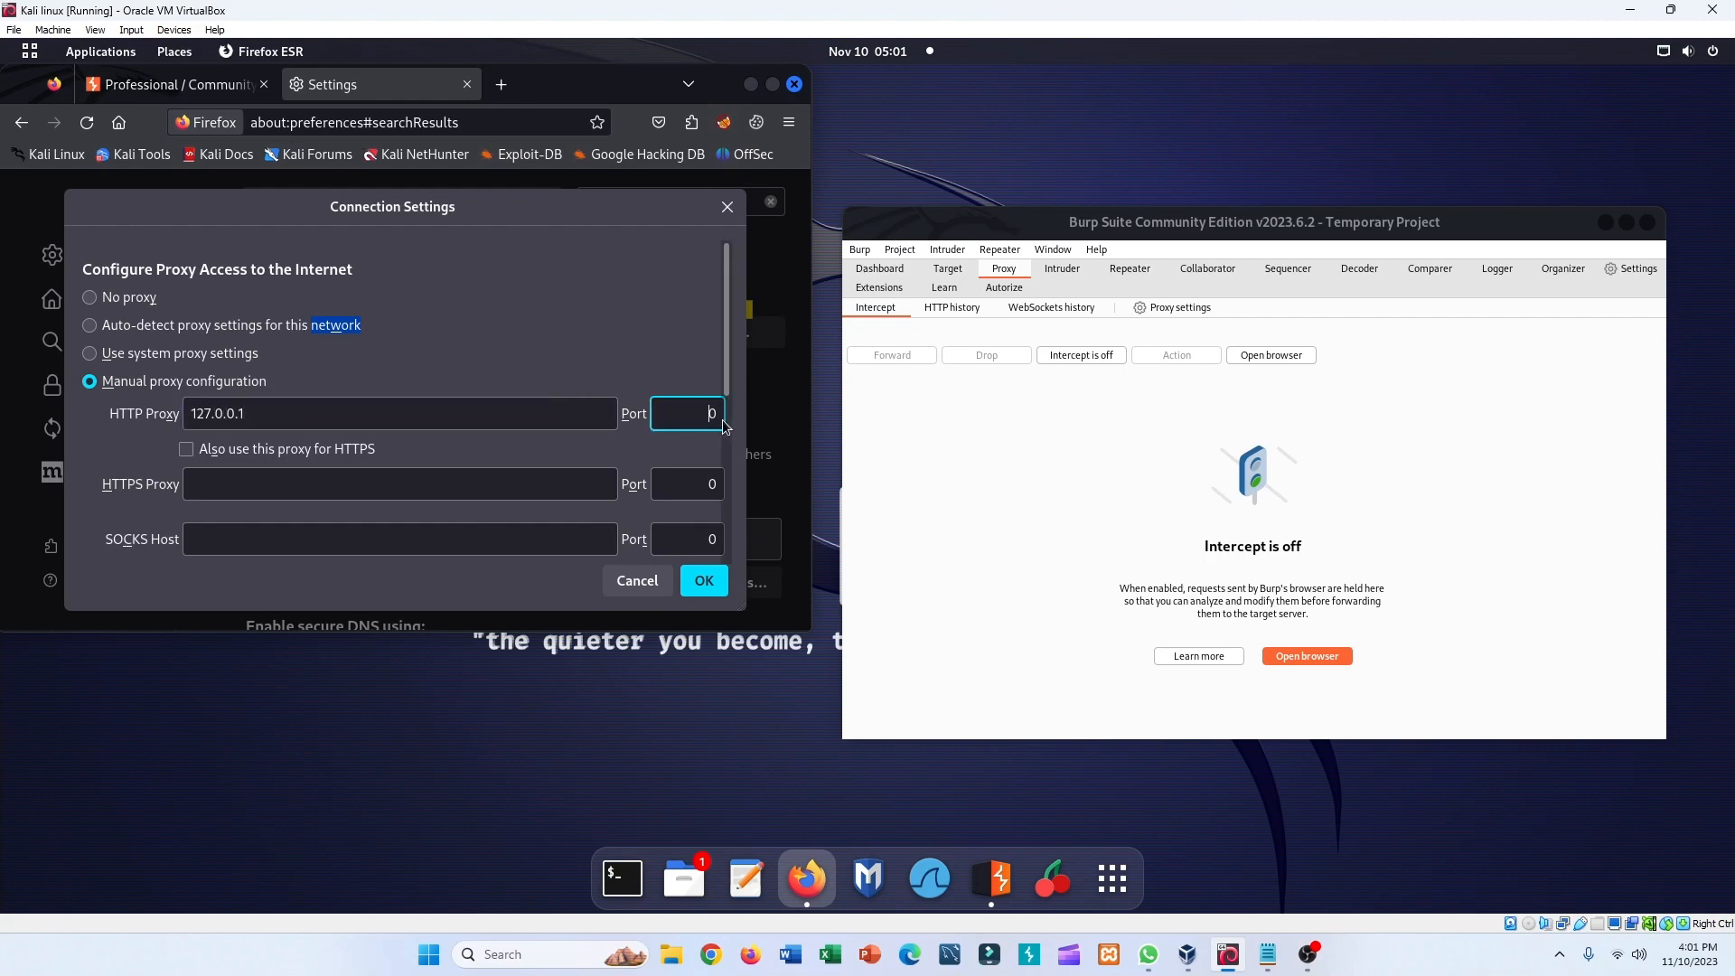
text(8080)
key(Delete)
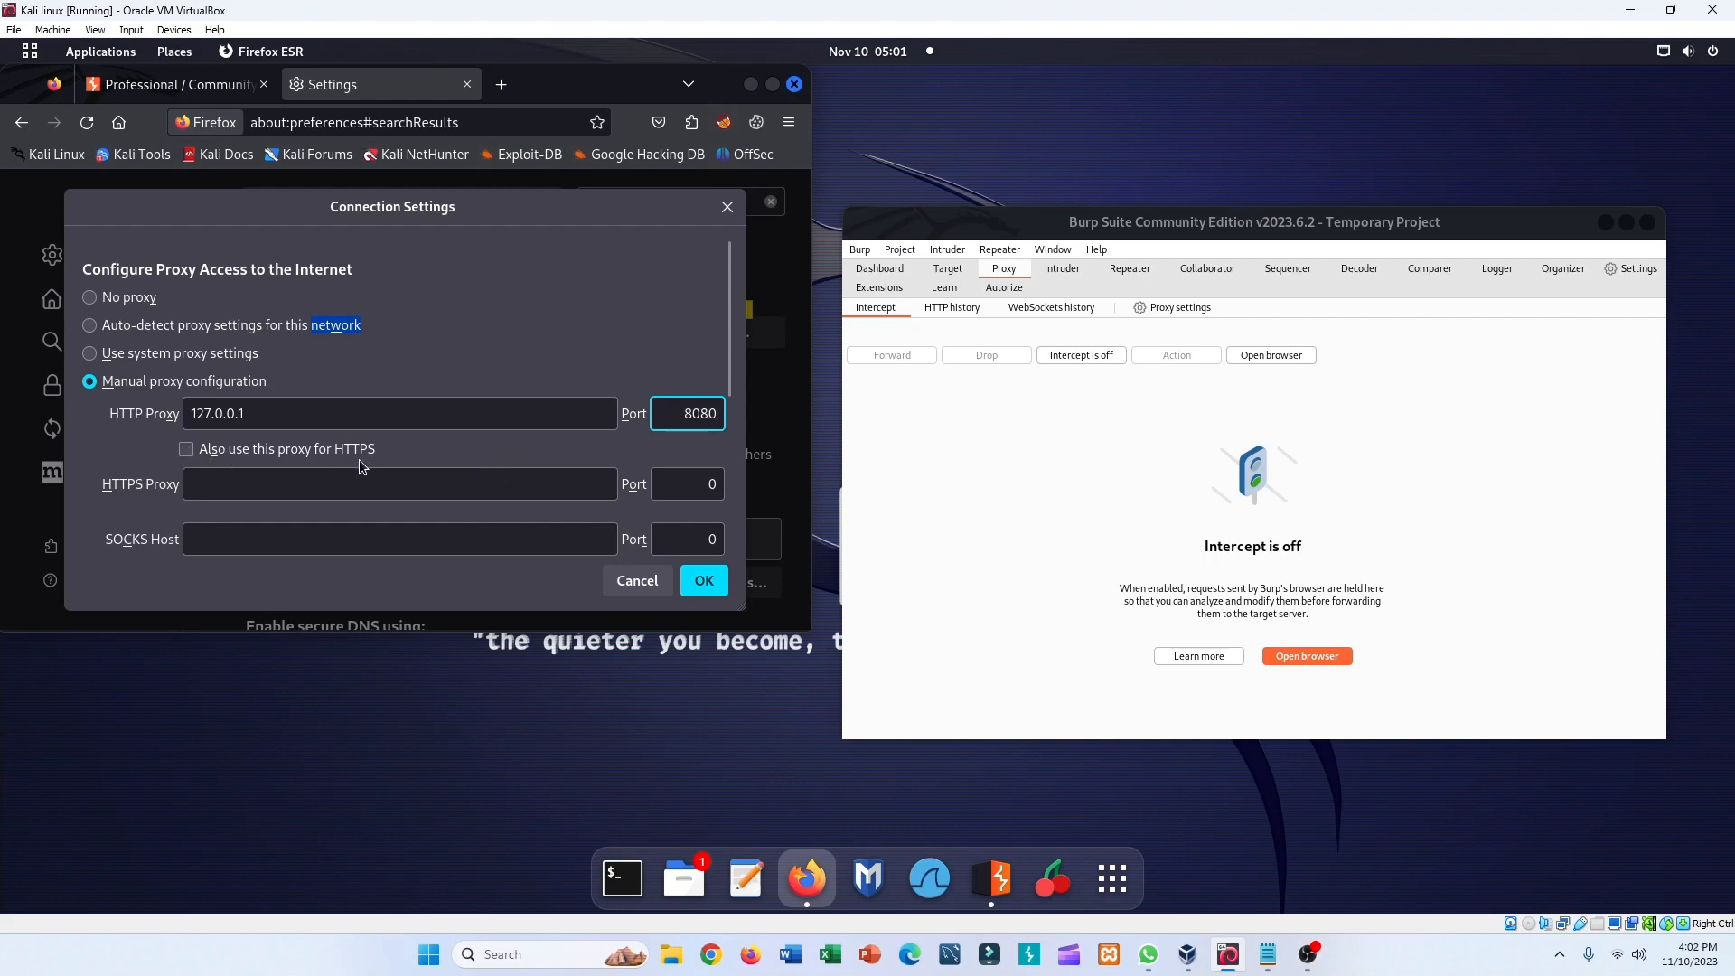
click(187, 451)
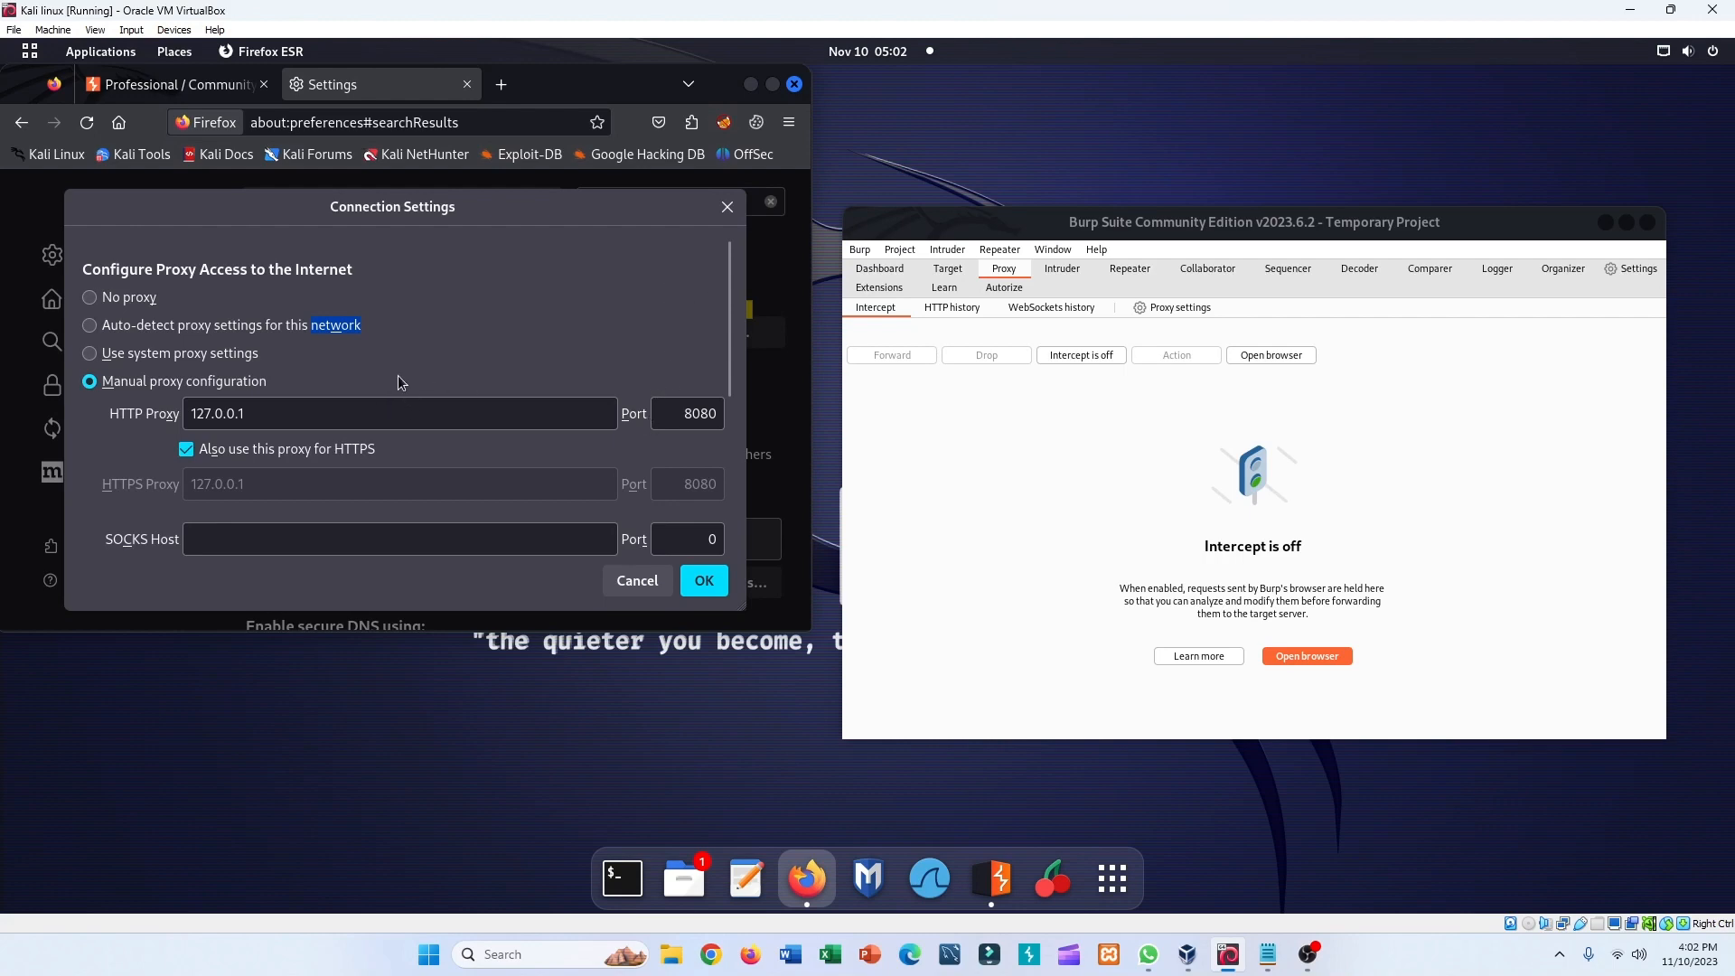
click(647, 579)
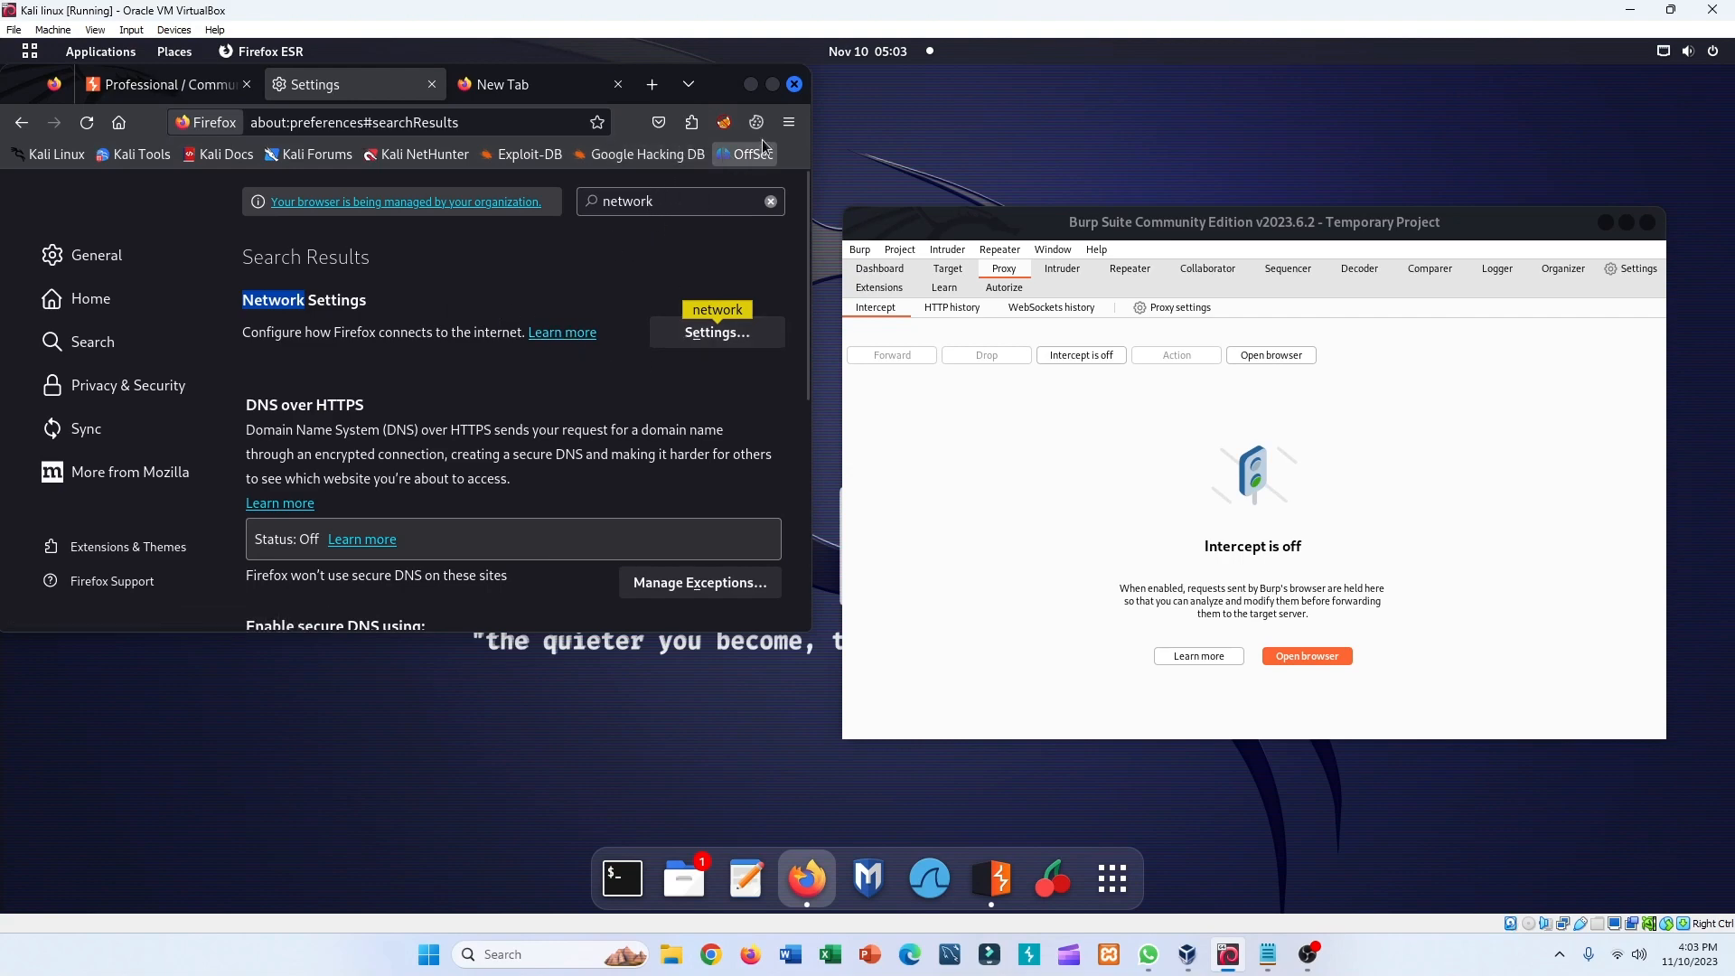
- Reopen Firefox's Connection Settings to check the proxy options and close the dialog without changes
click(788, 122)
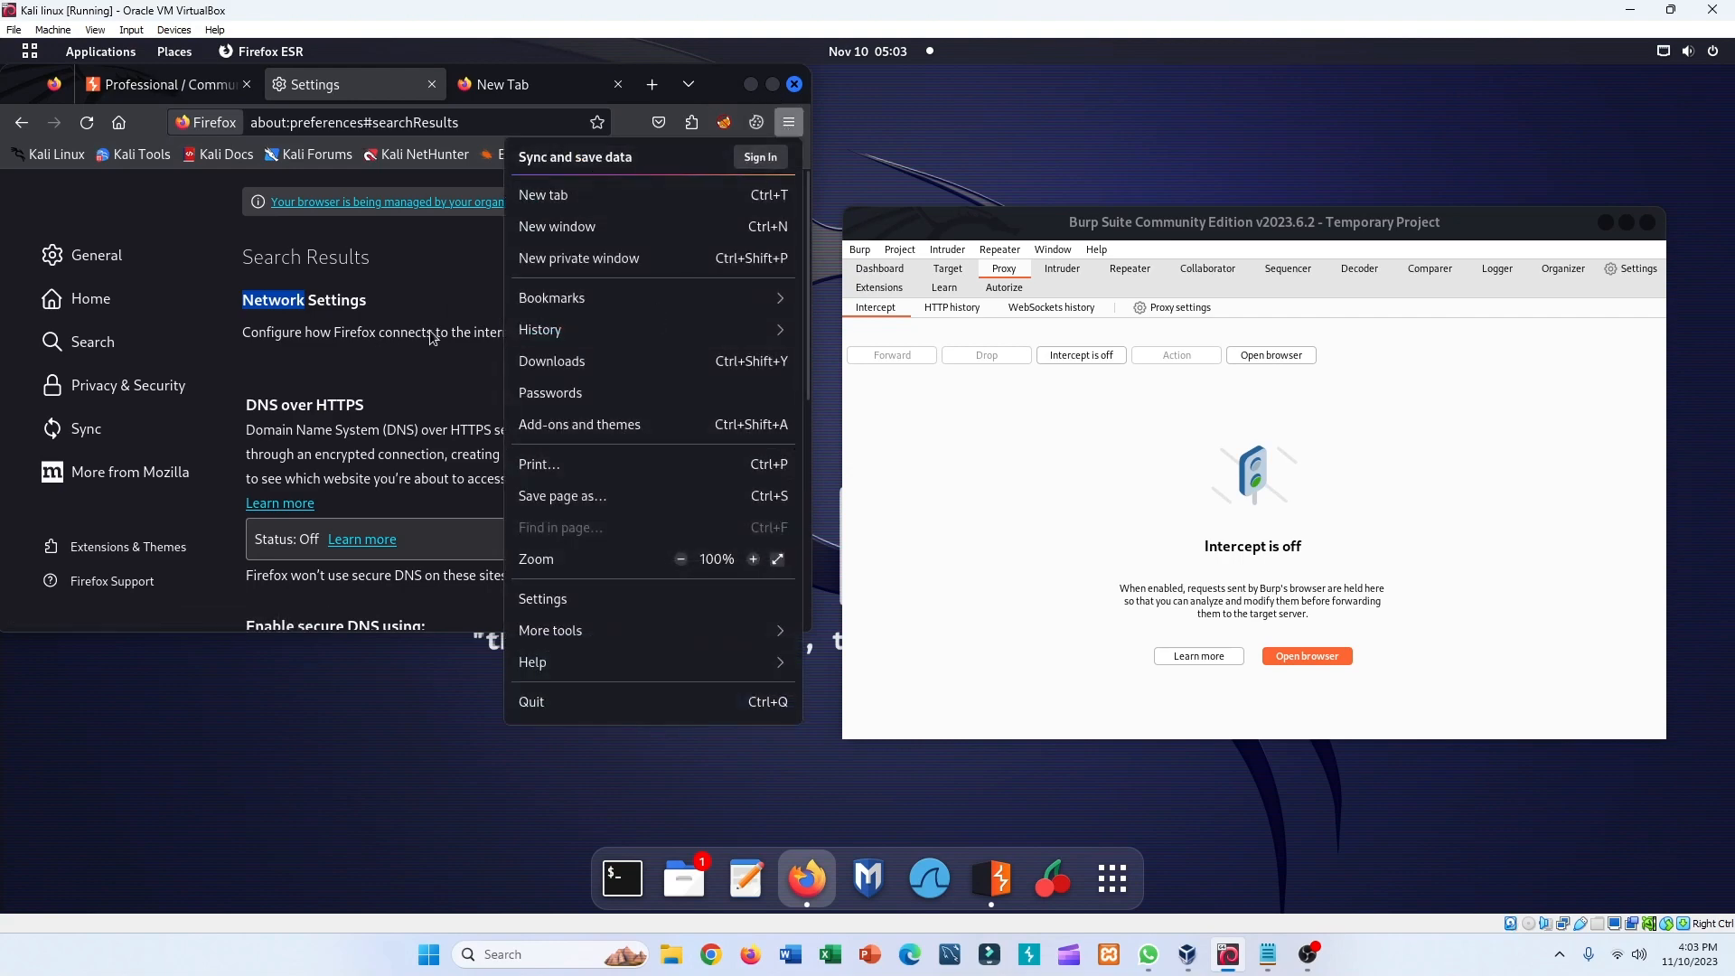
click(361, 298)
click(701, 335)
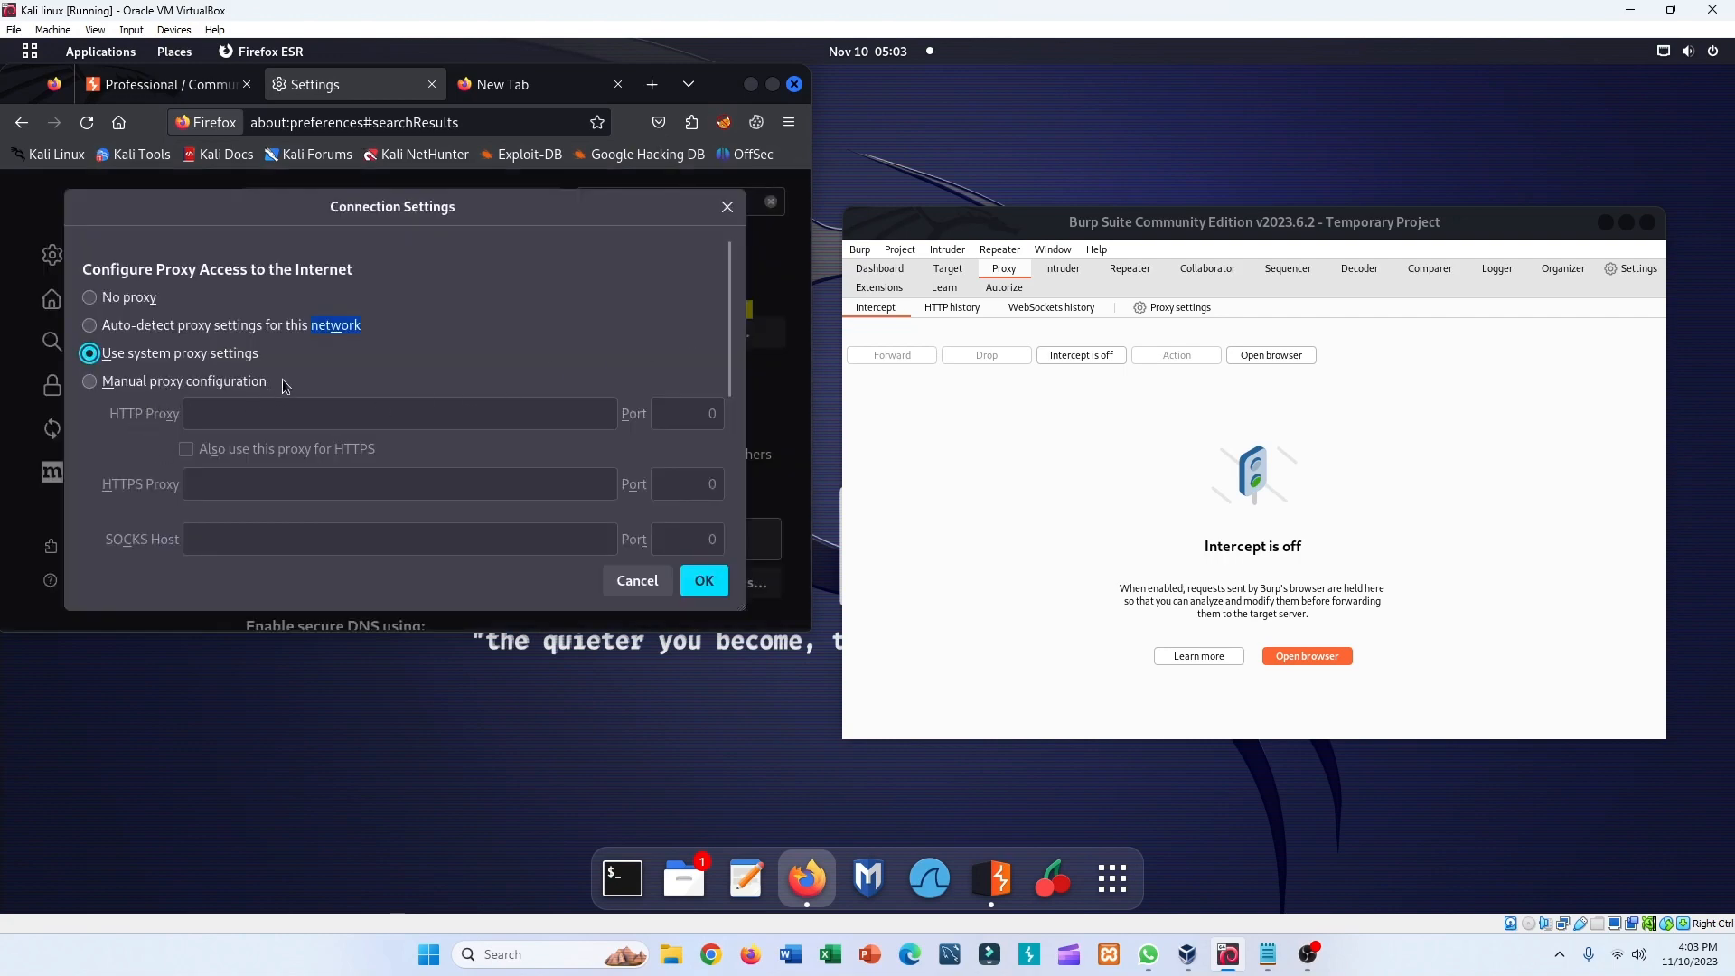
click(658, 579)
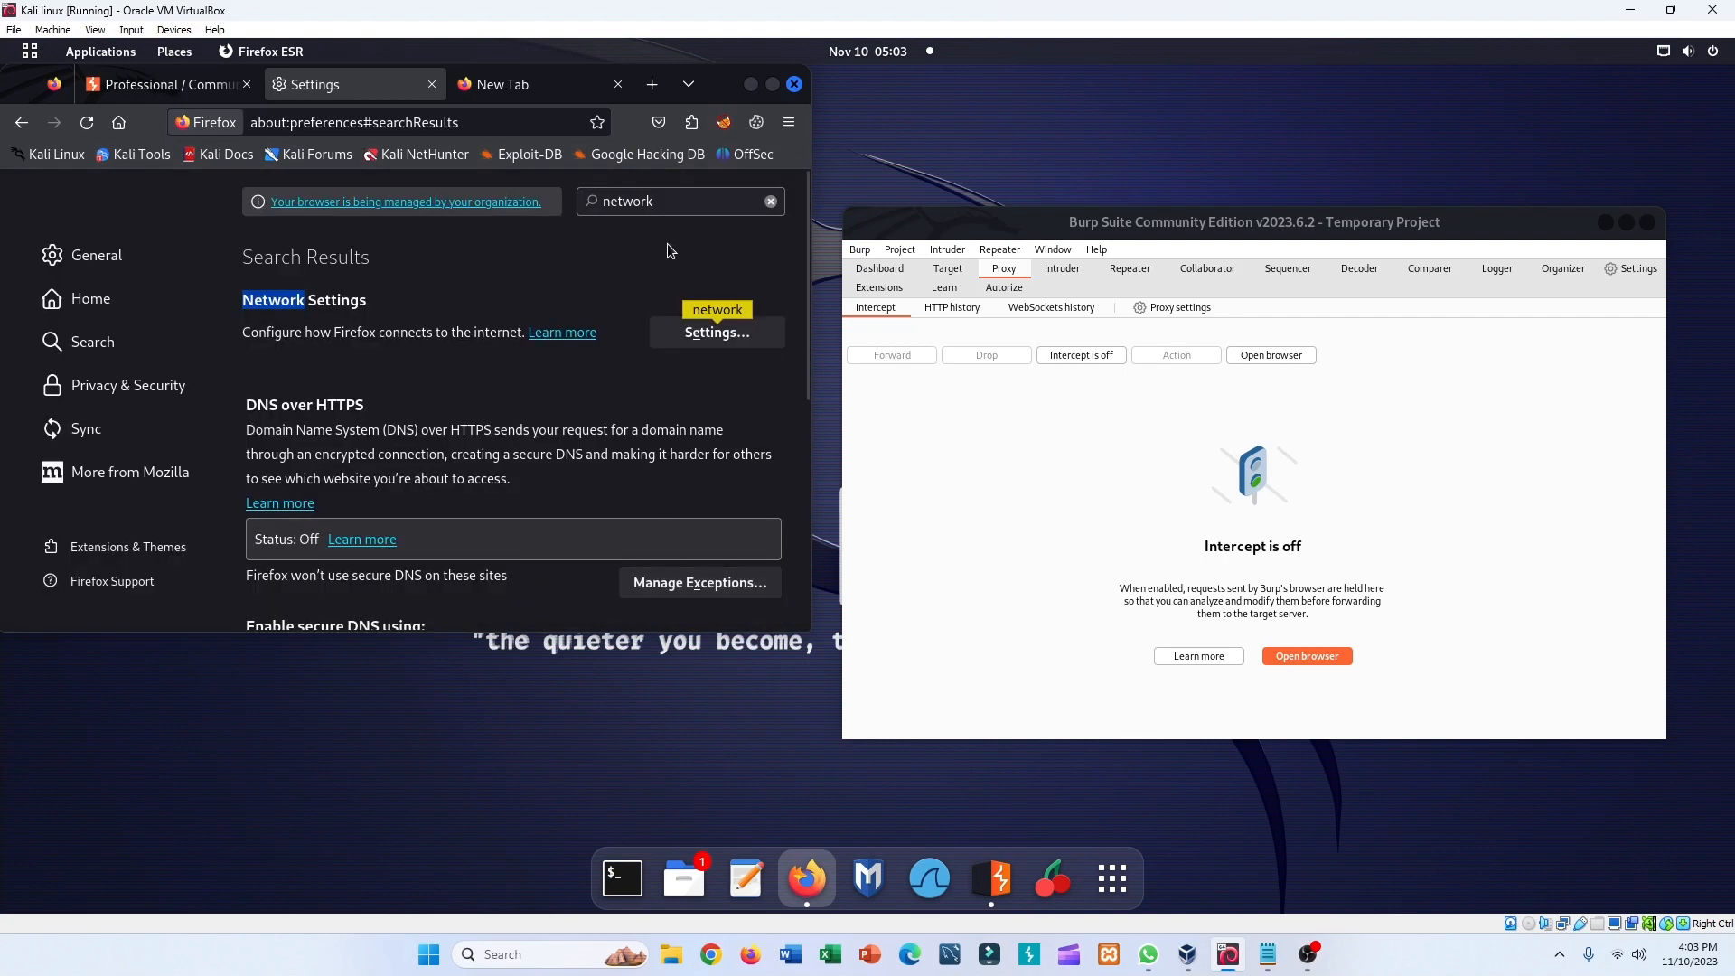
click(771, 201)
- Search the web for "foxy proxy firefox" from the open blank tab
click(533, 83)
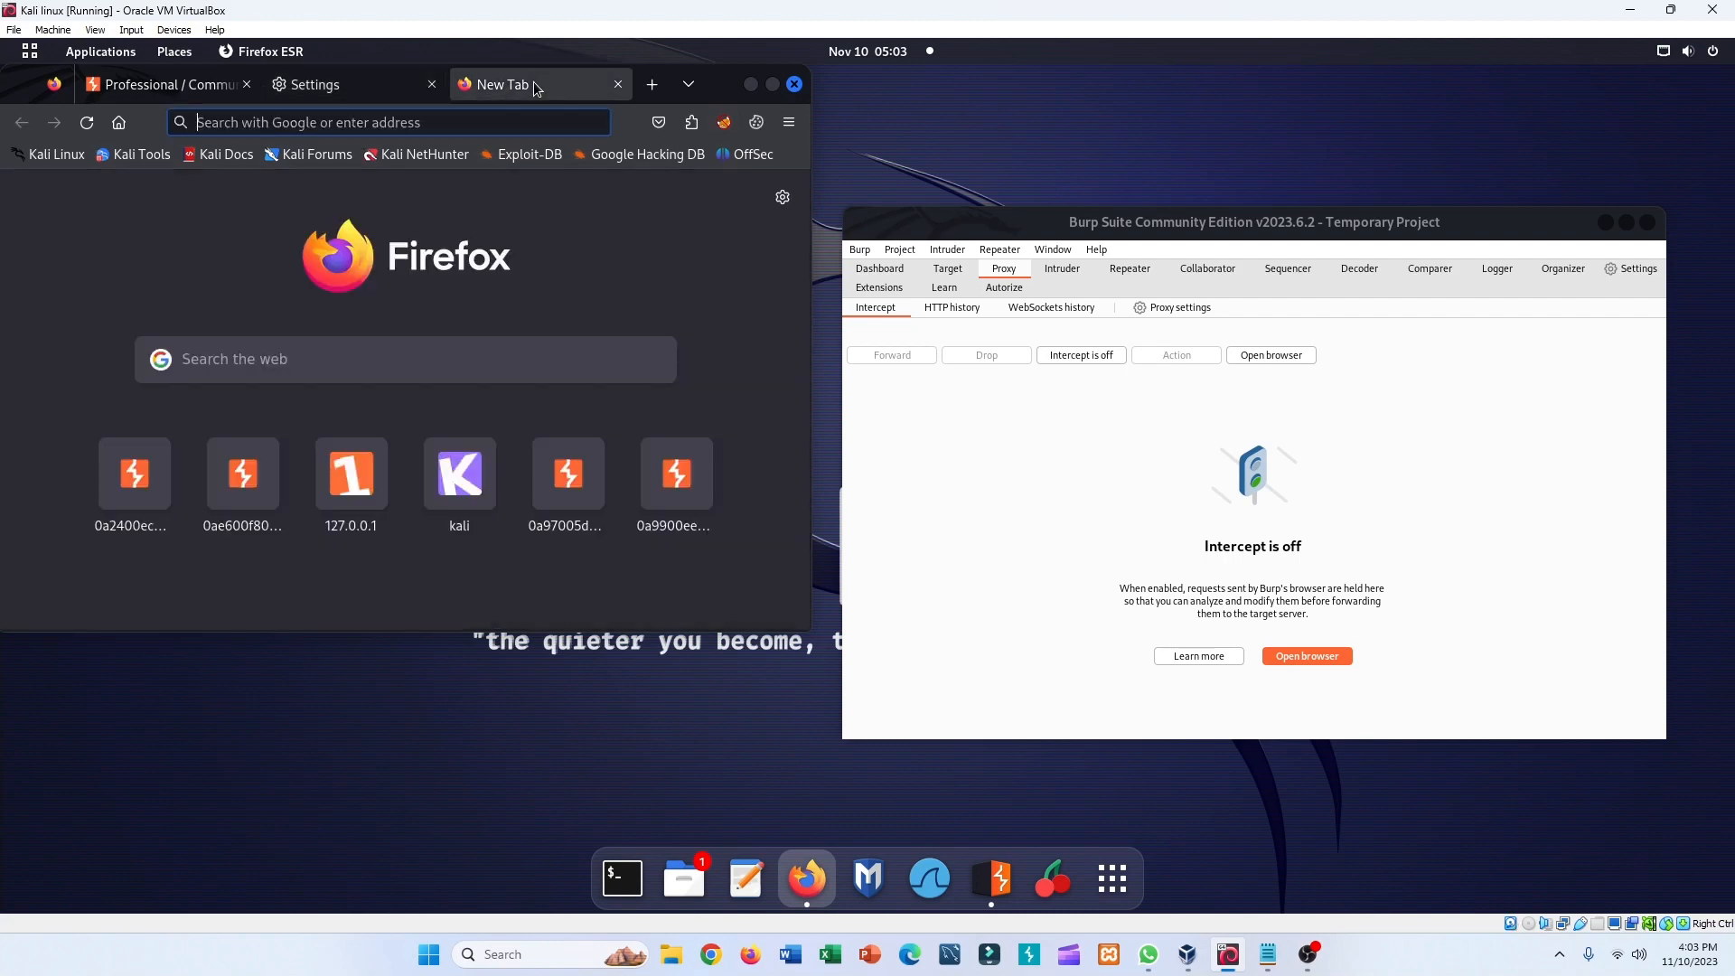
click(511, 359)
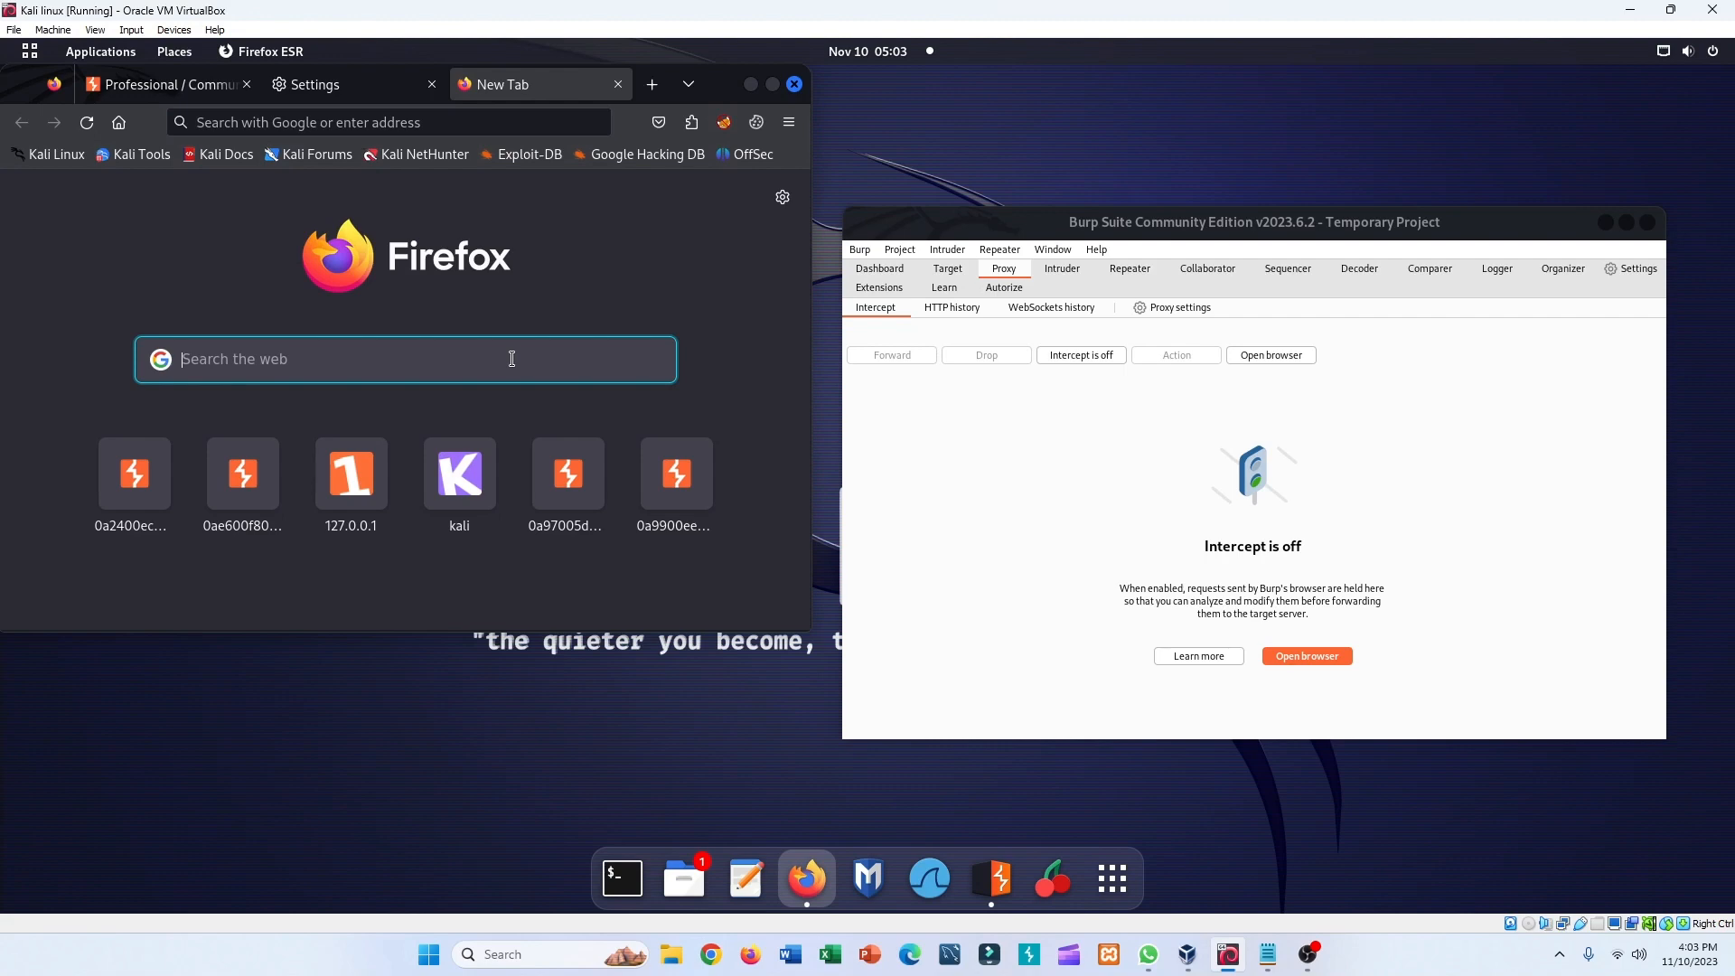
text(fo)
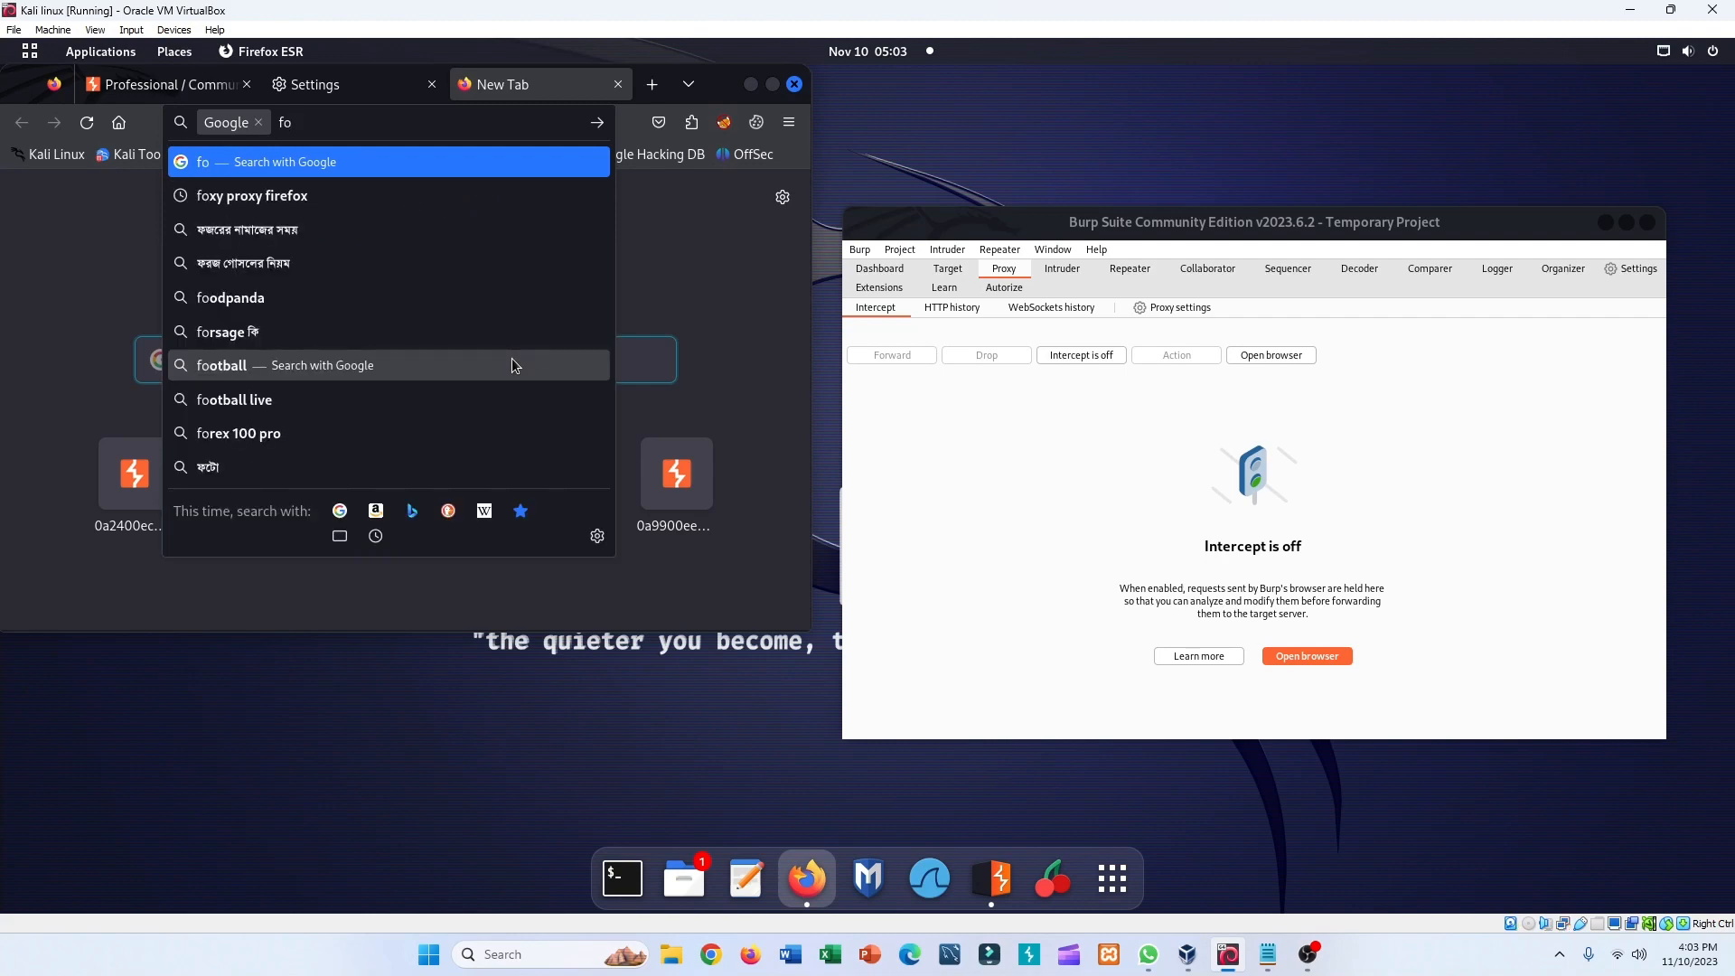
key(Down)
key(Return)
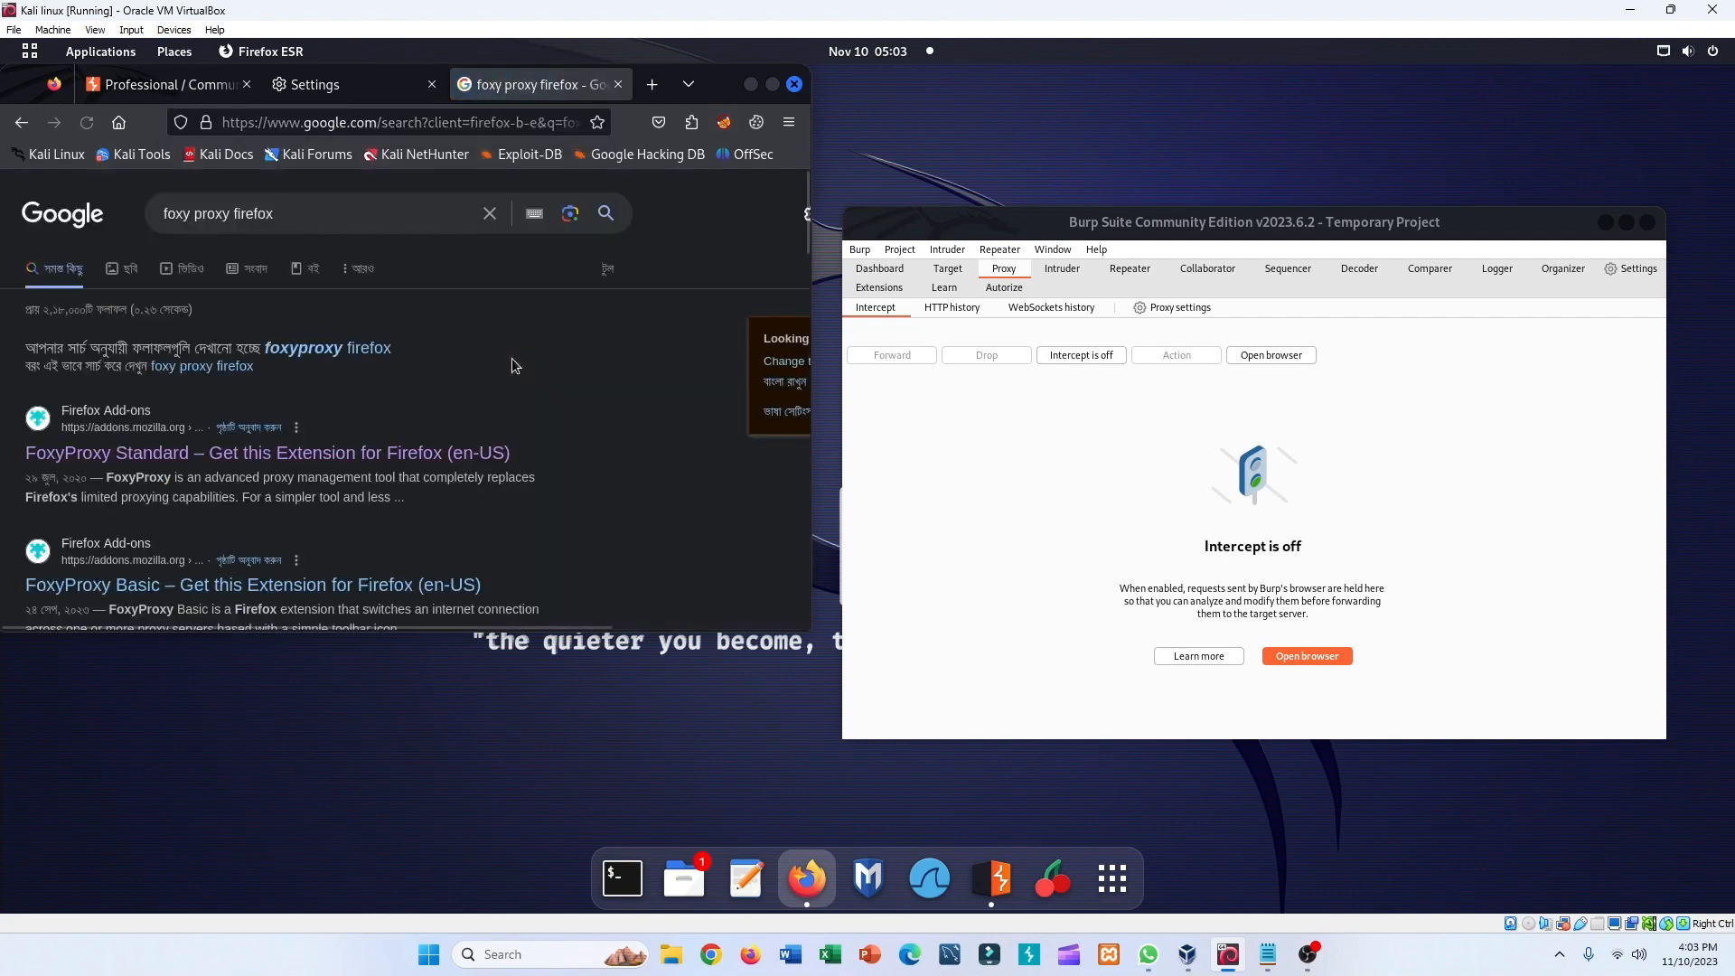
- Open the FoxyProxy Standard page on Firefox Add-ons and check its installation option
click(383, 461)
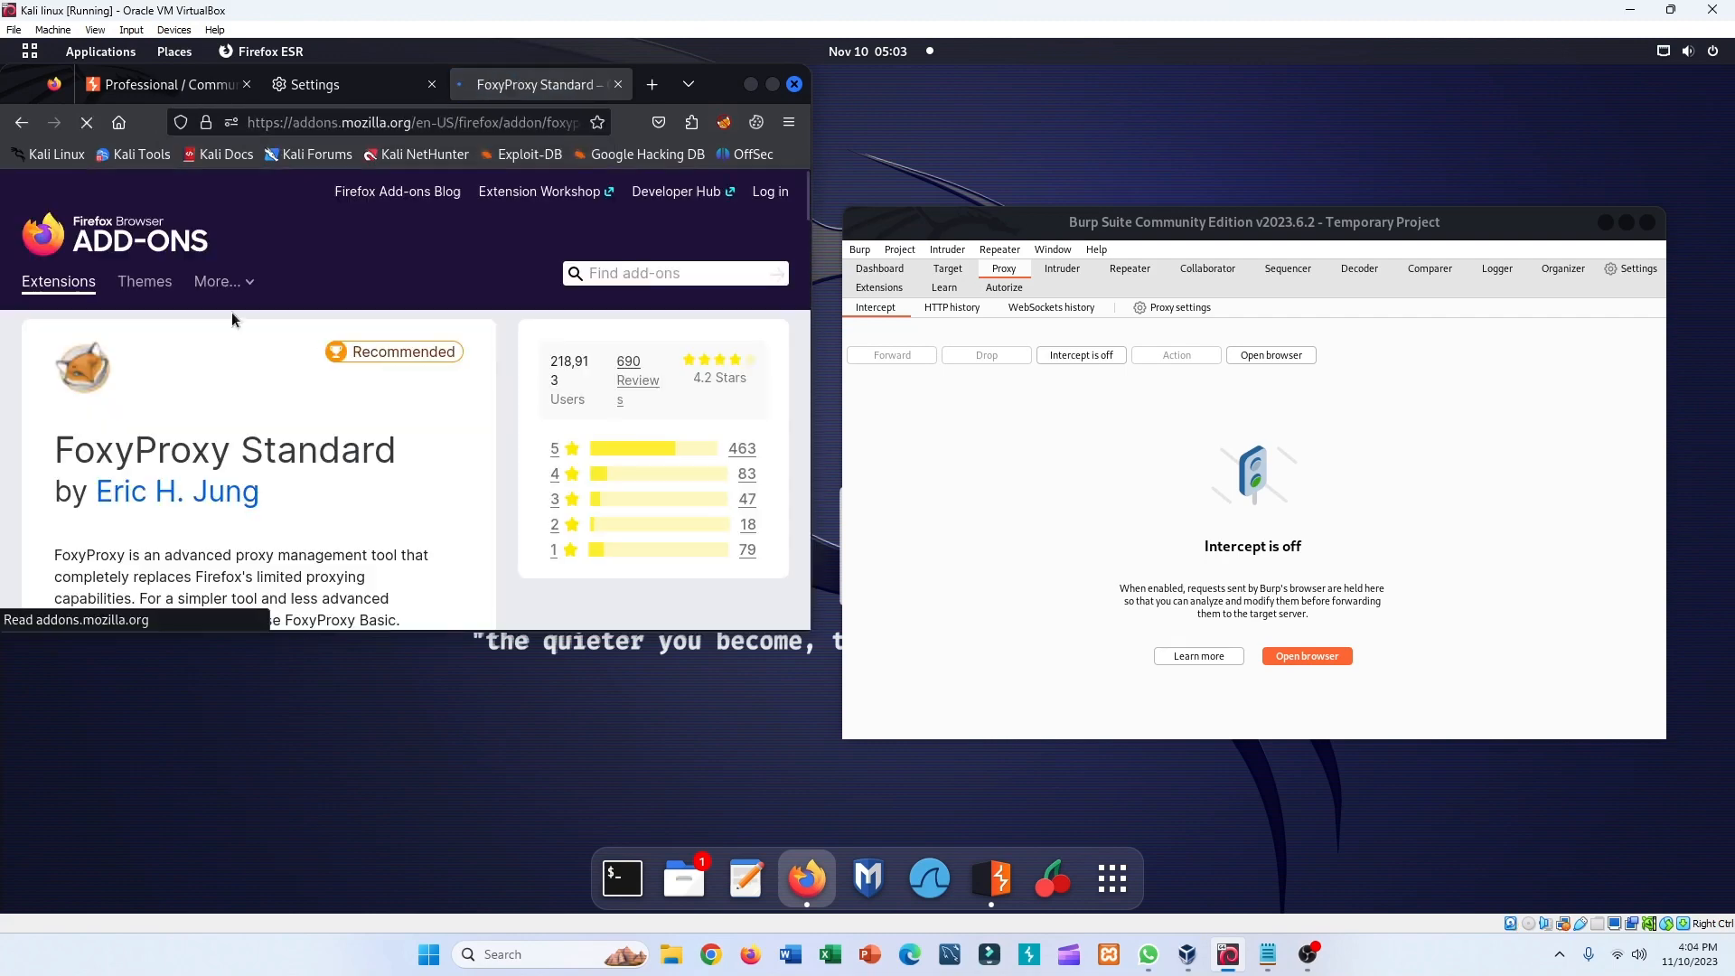
scroll(219, 402, down, 6)
scroll(220, 398, up, 6)
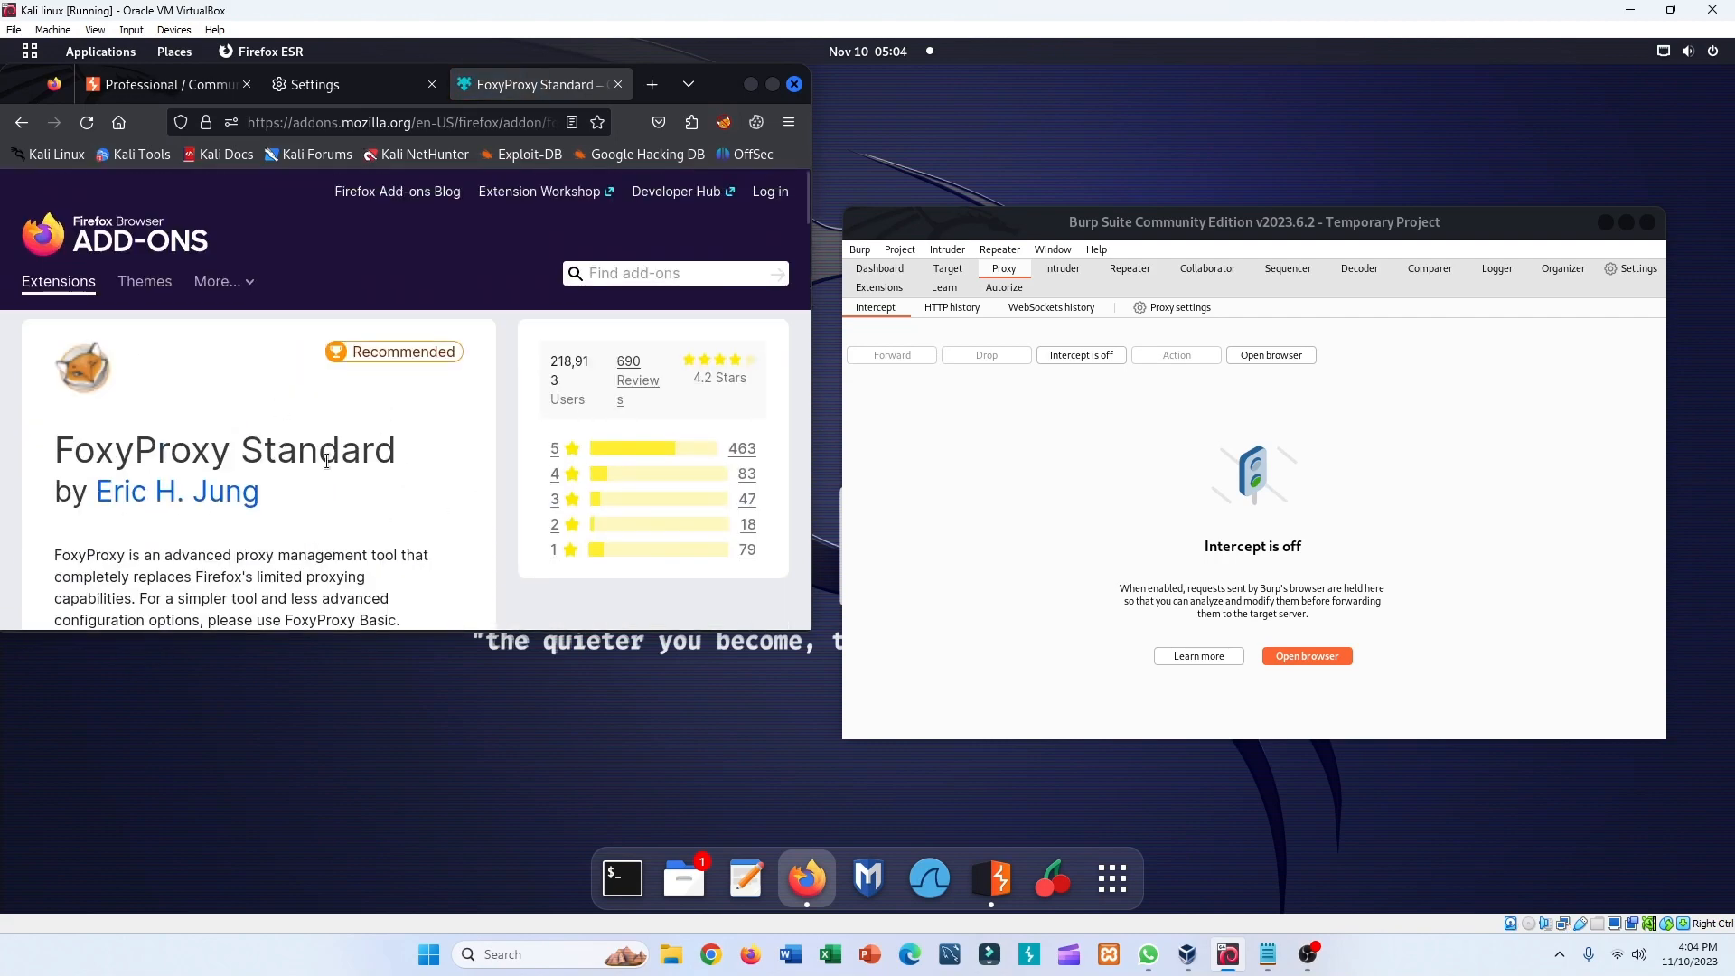
scroll(398, 416, down, 3)
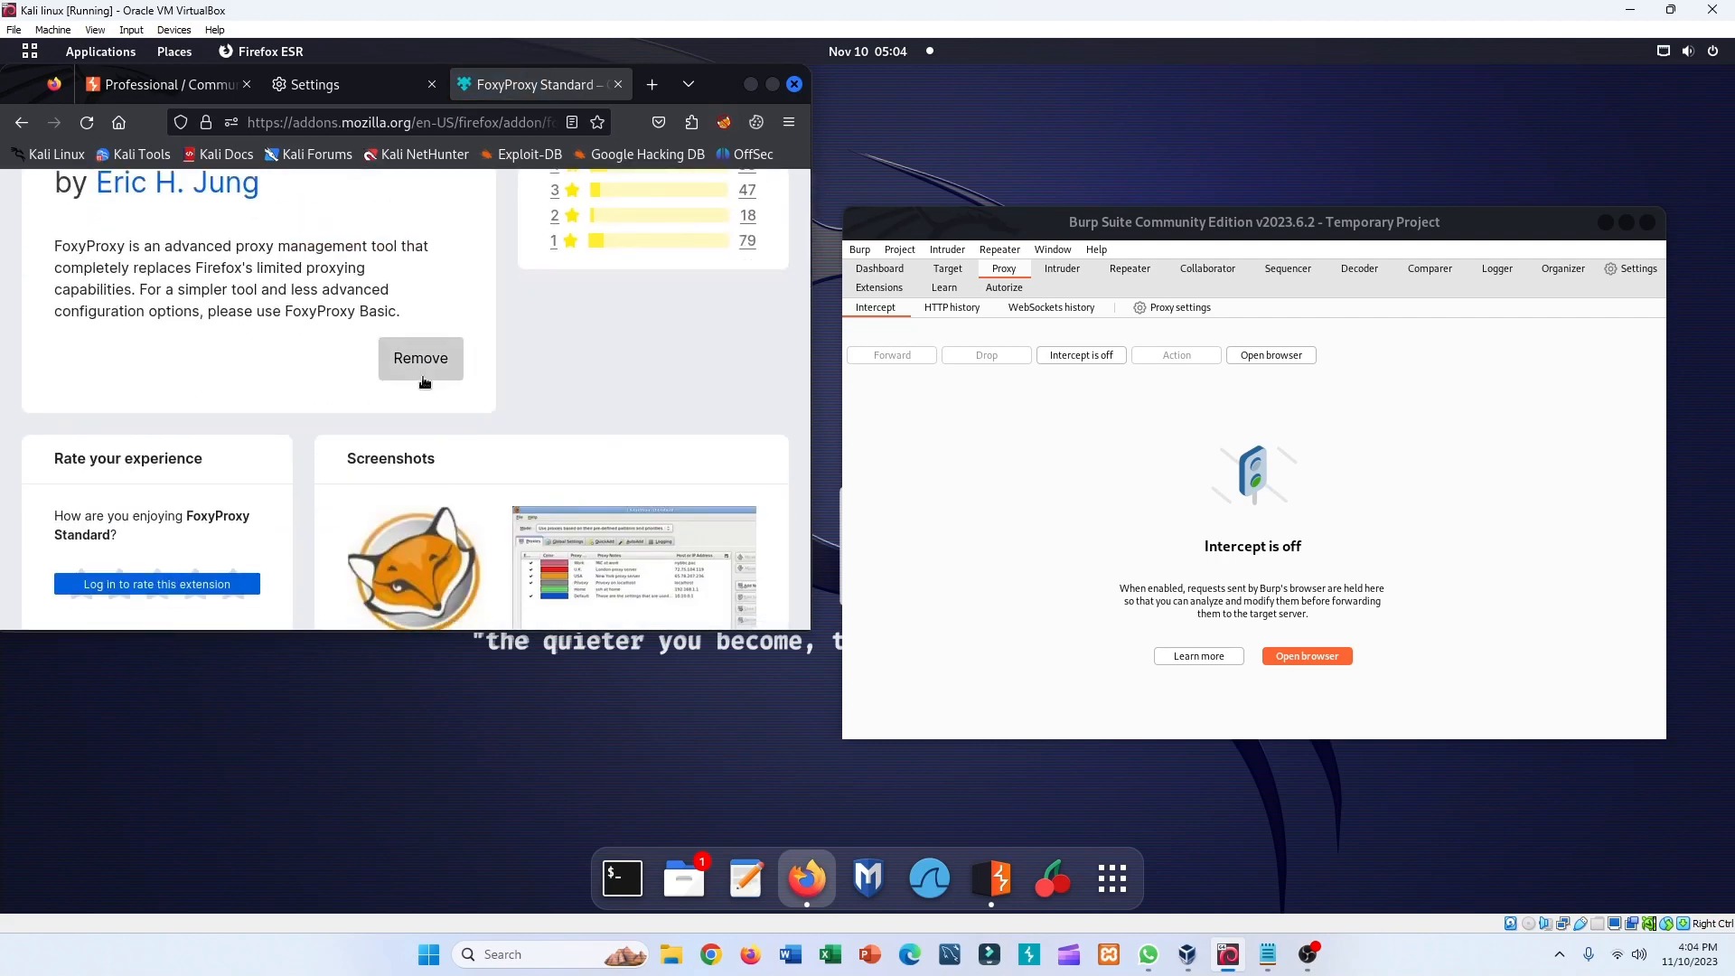
scroll(425, 414, up, 1)
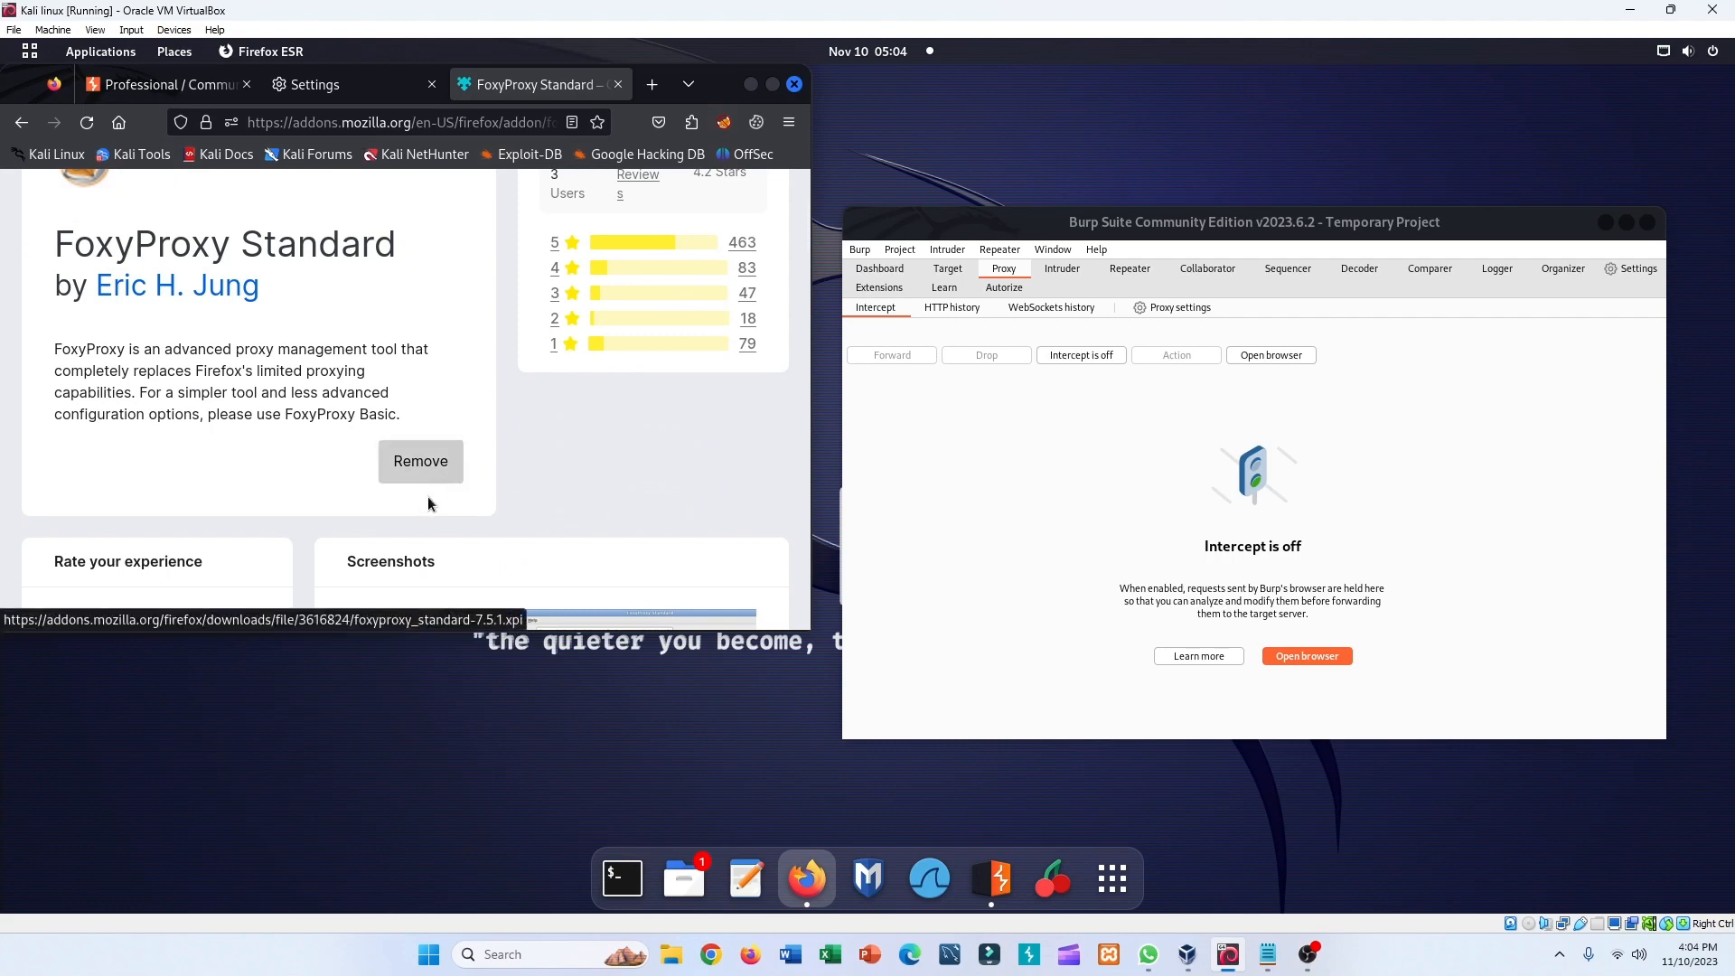
- Open the BurpSuite proxy entry for editing in the FoxyProxy extension's options
scroll(426, 496, down, 1)
scroll(342, 461, down, 2)
scroll(342, 461, up, 4)
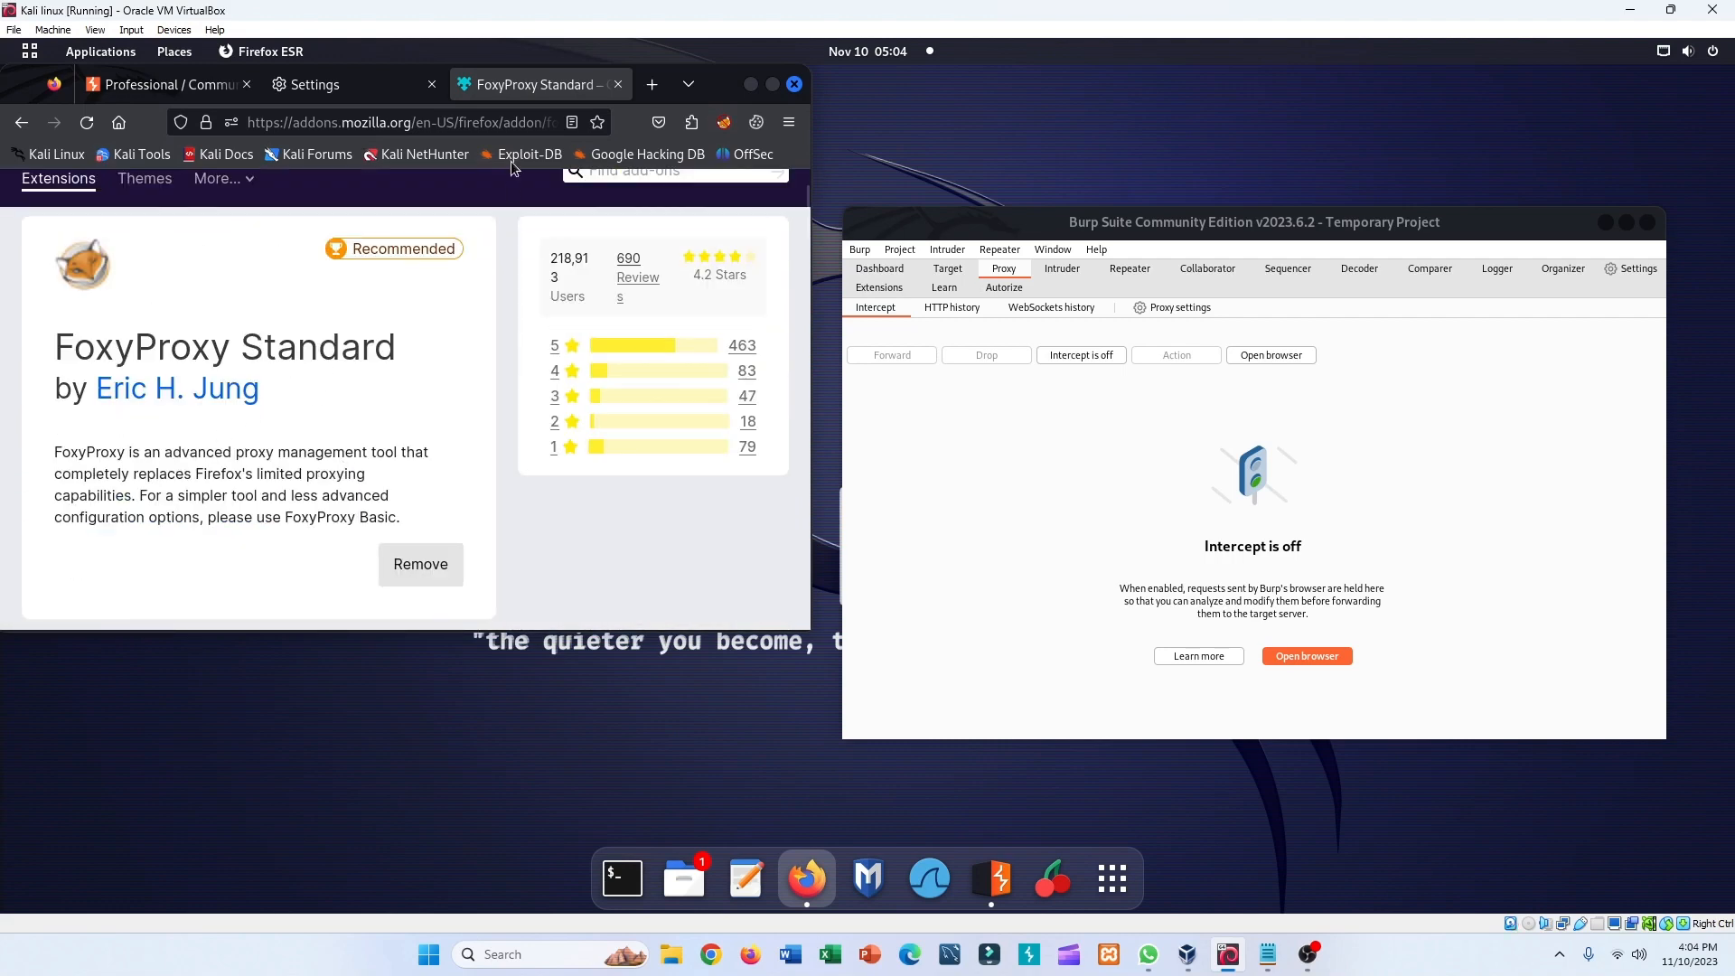
click(721, 124)
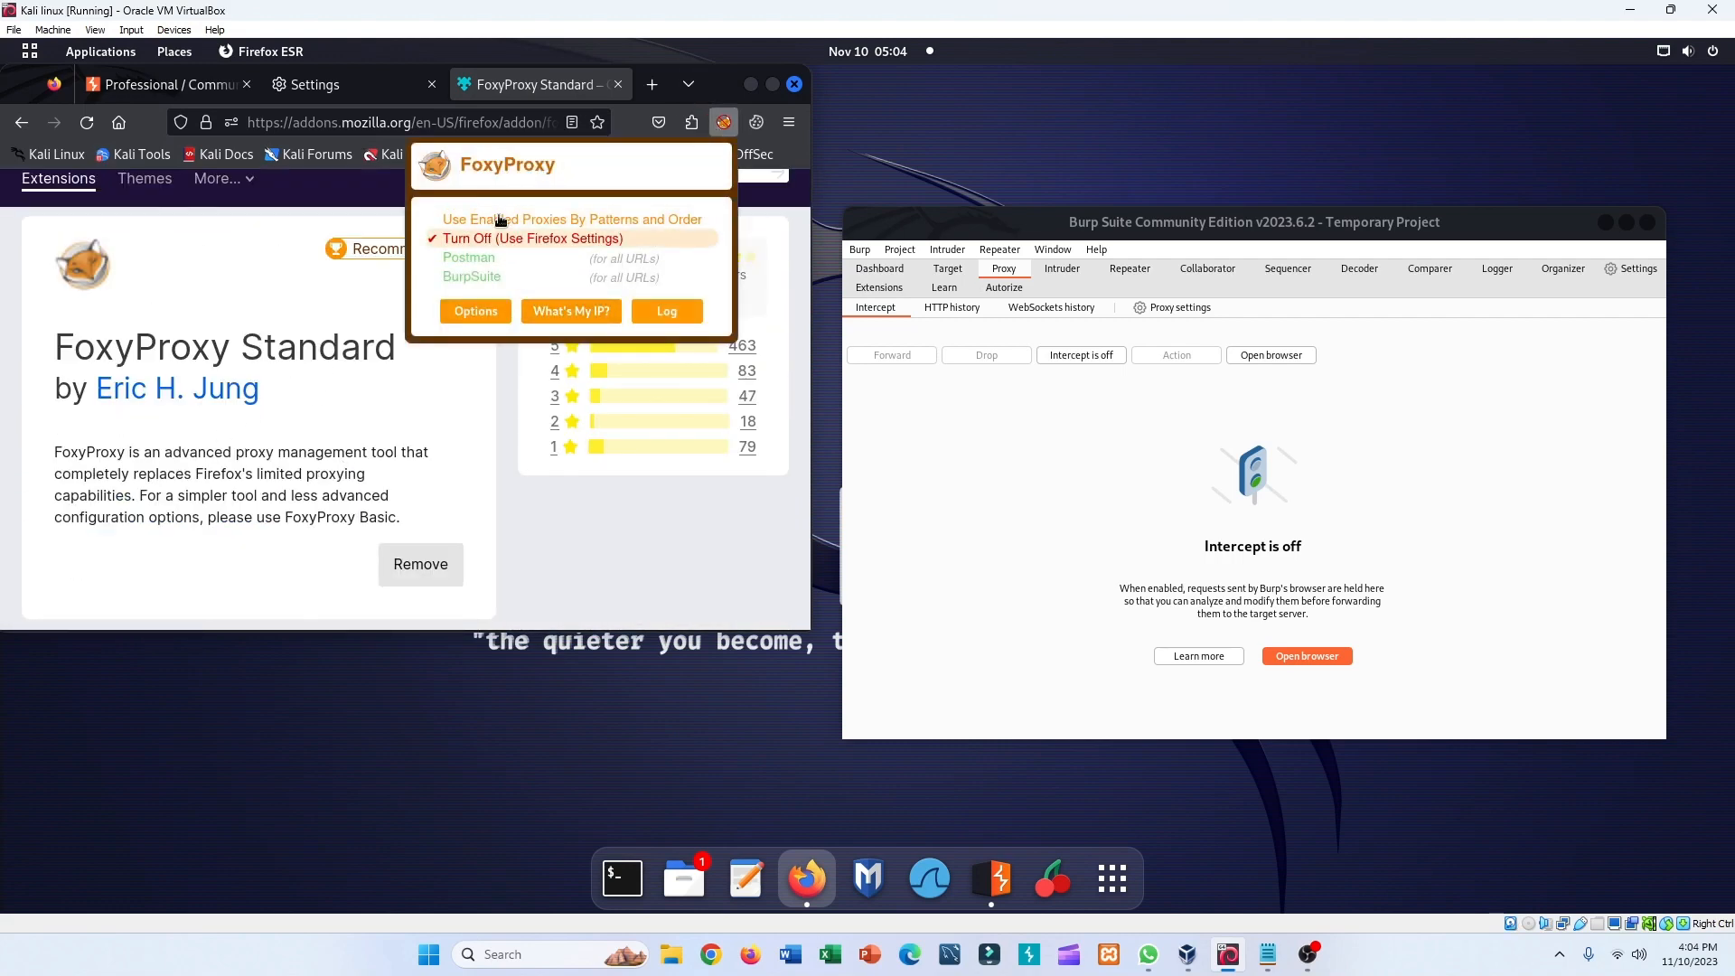
click(476, 312)
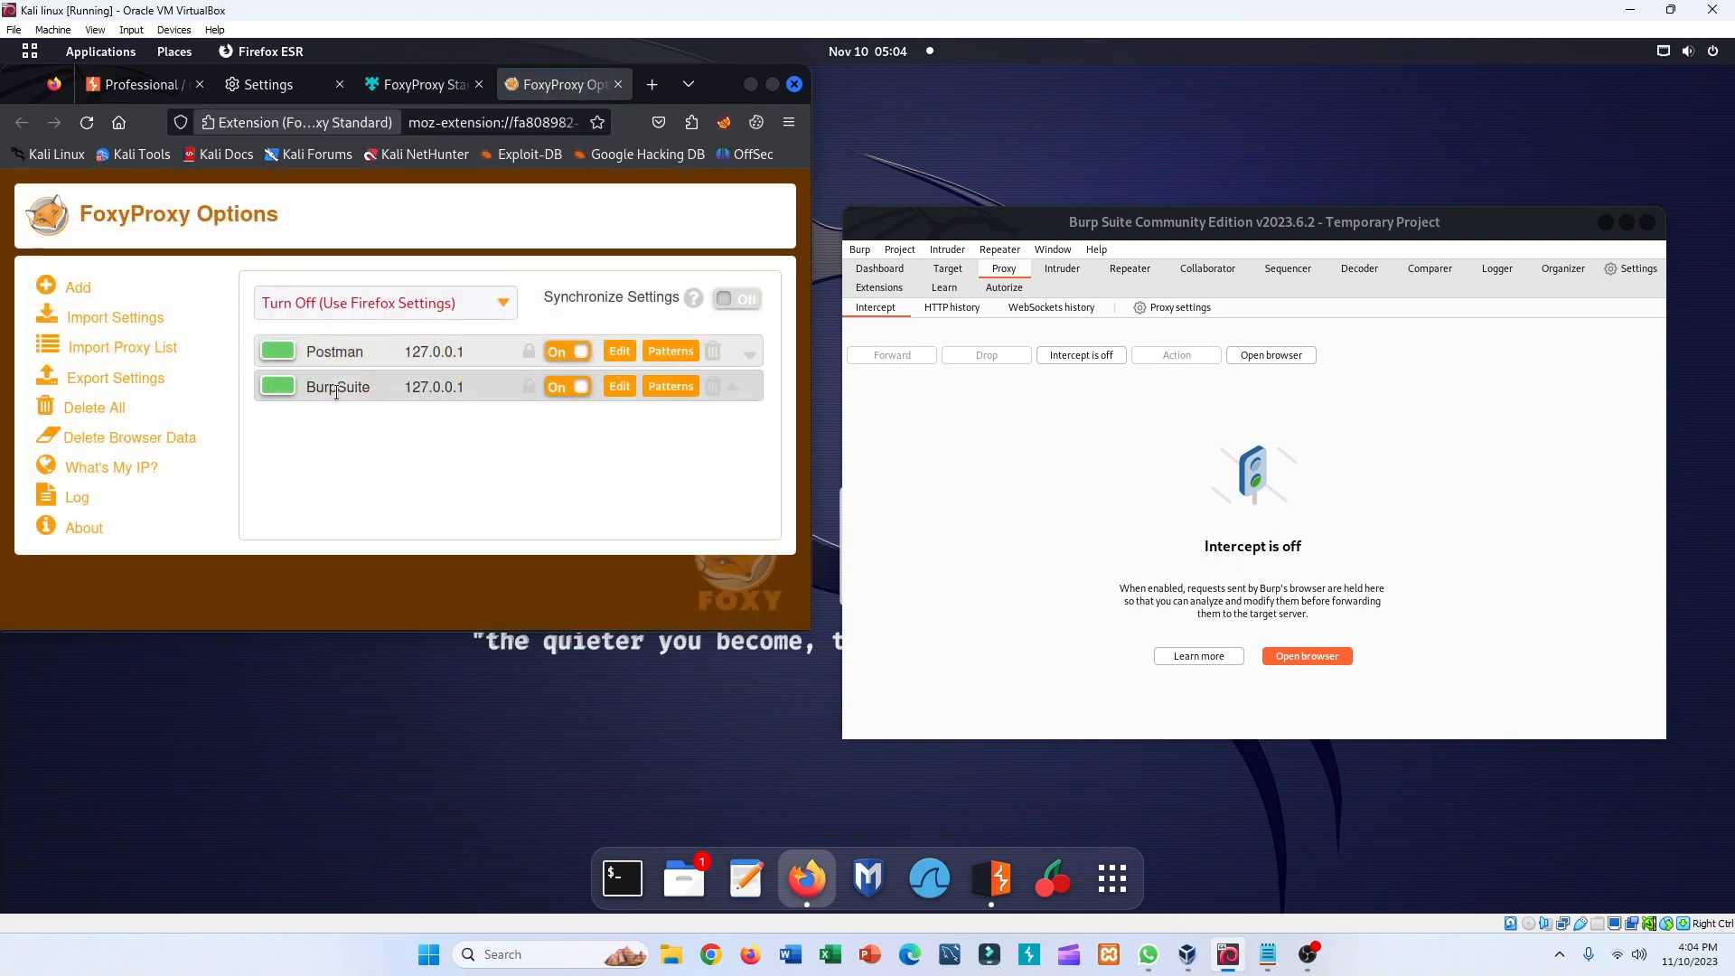
click(620, 388)
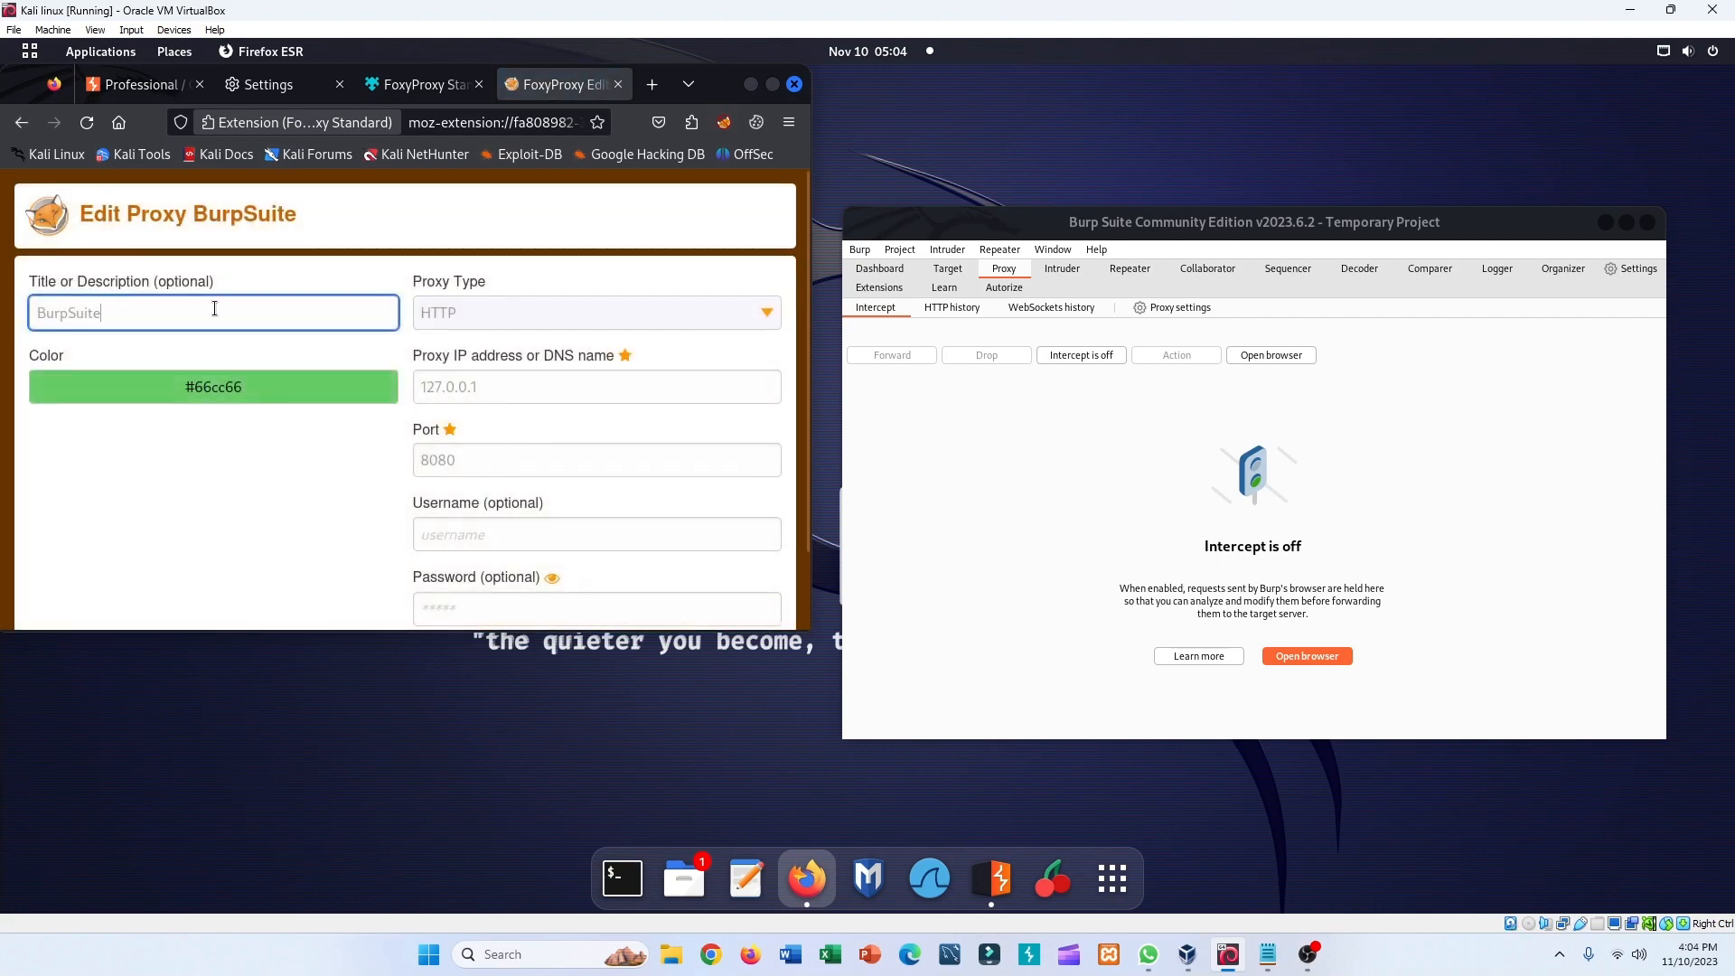
- Review the title, proxy IP address and port of the BurpSuite proxy entry
double_click(117, 315)
click(105, 336)
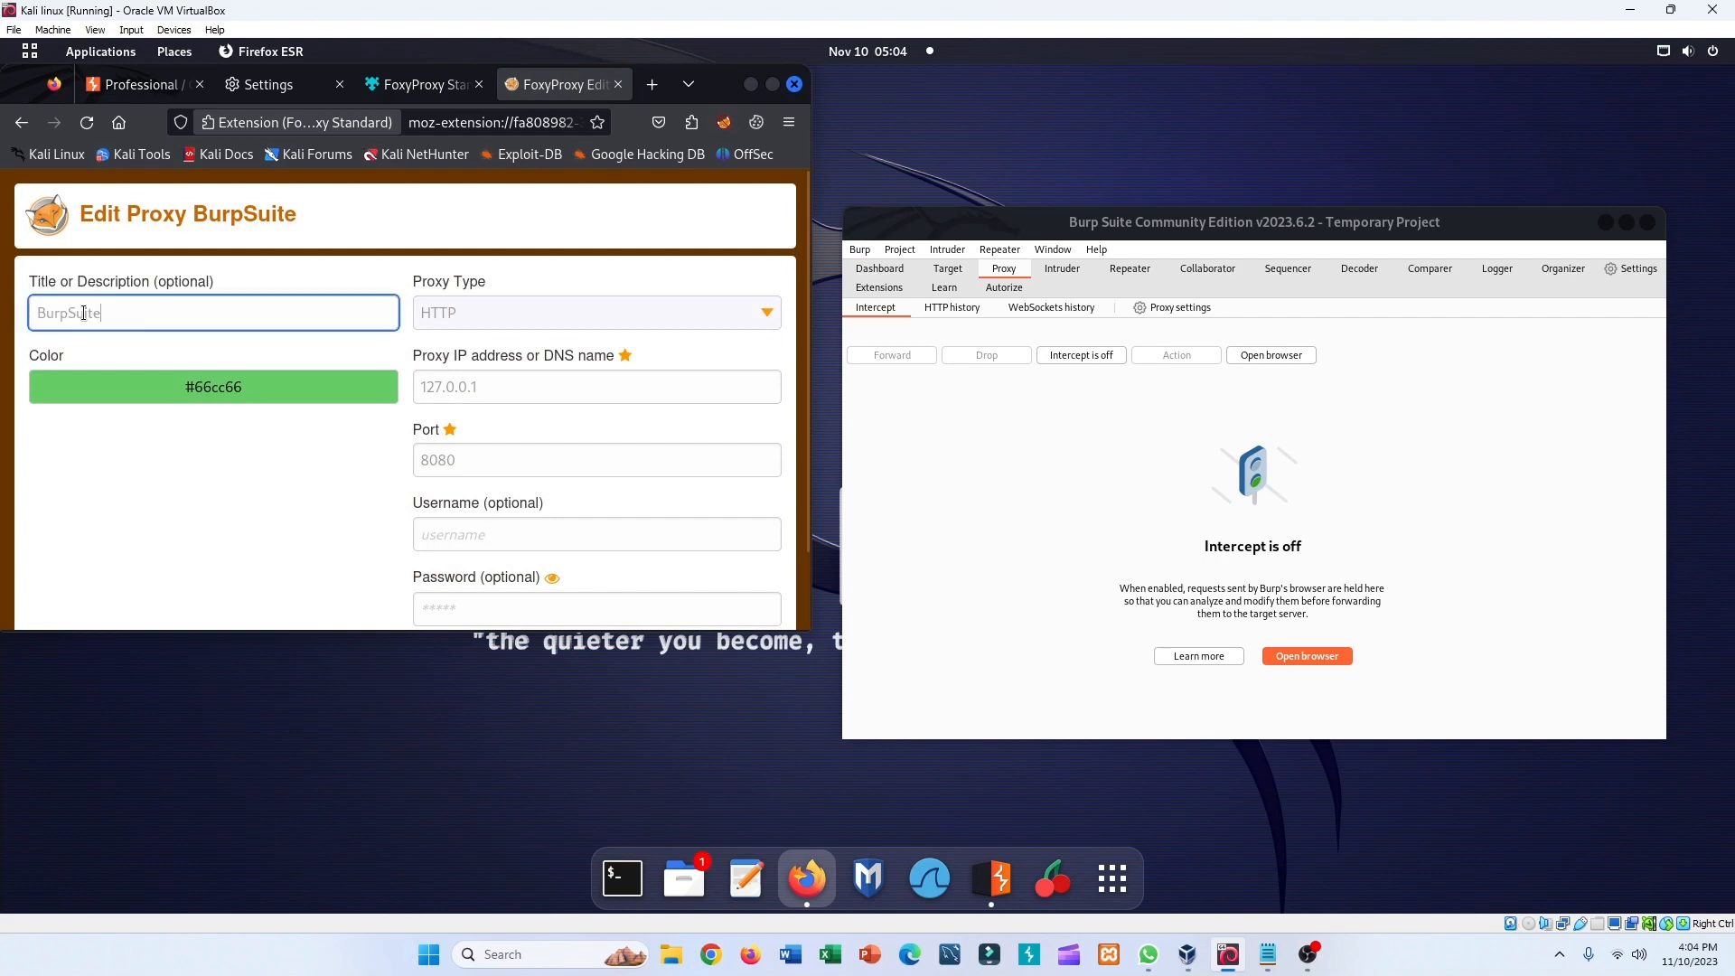
double_click(111, 327)
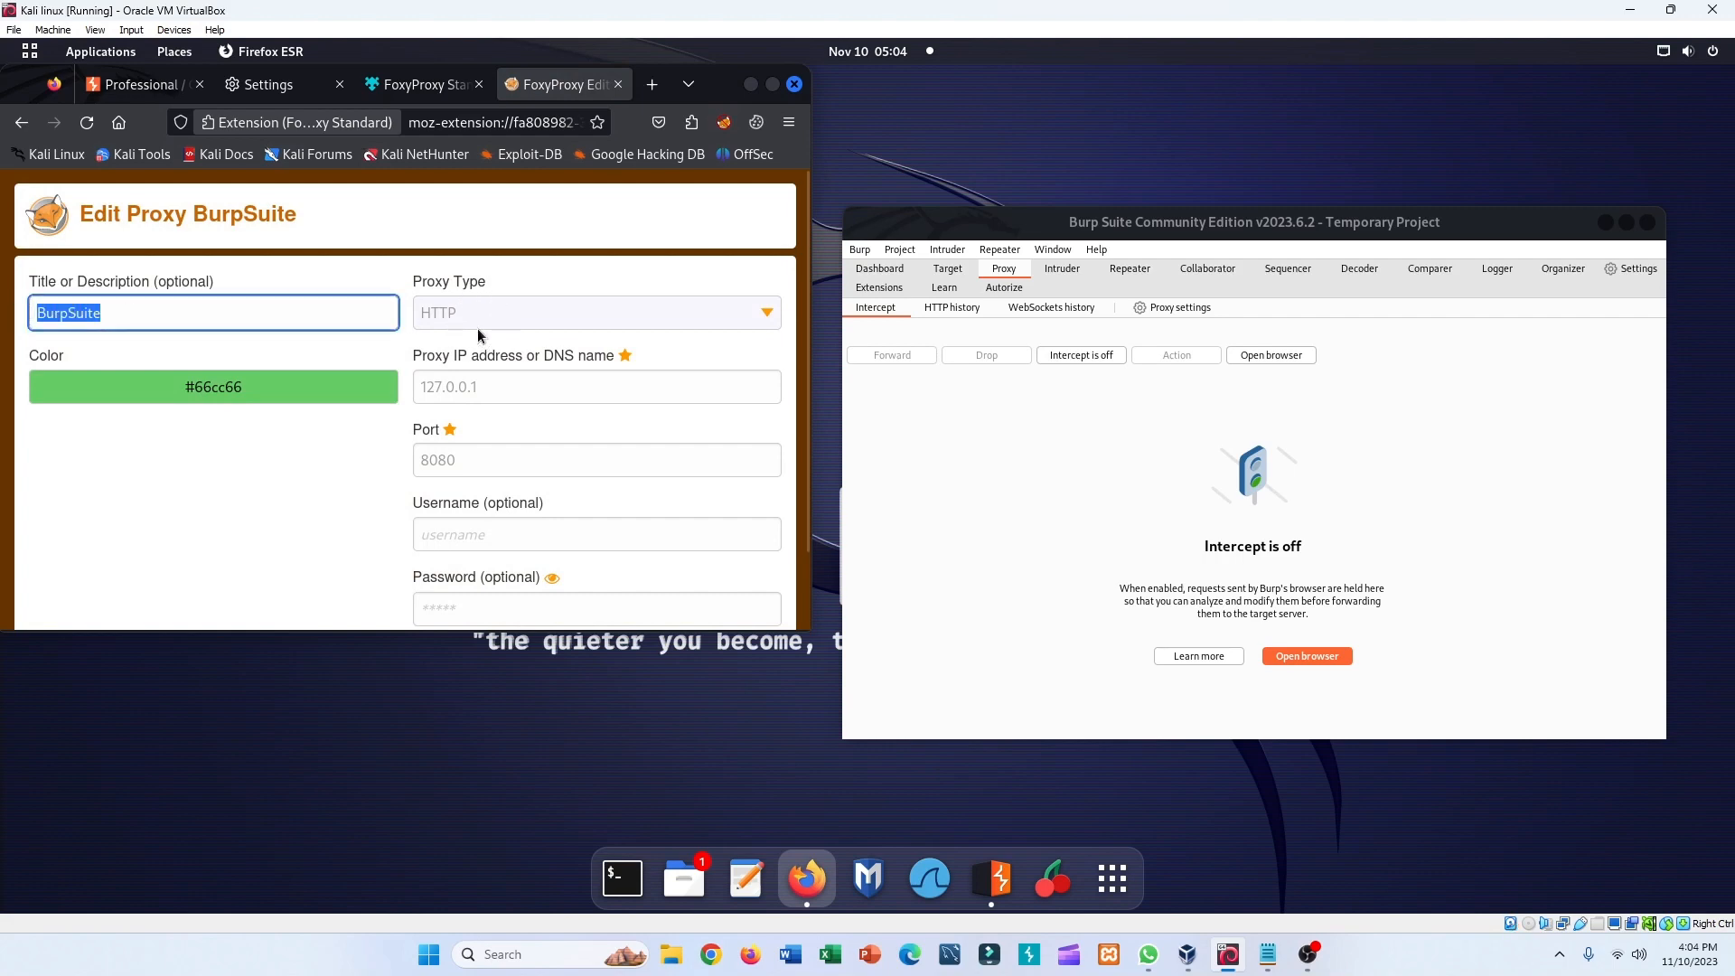
click(482, 389)
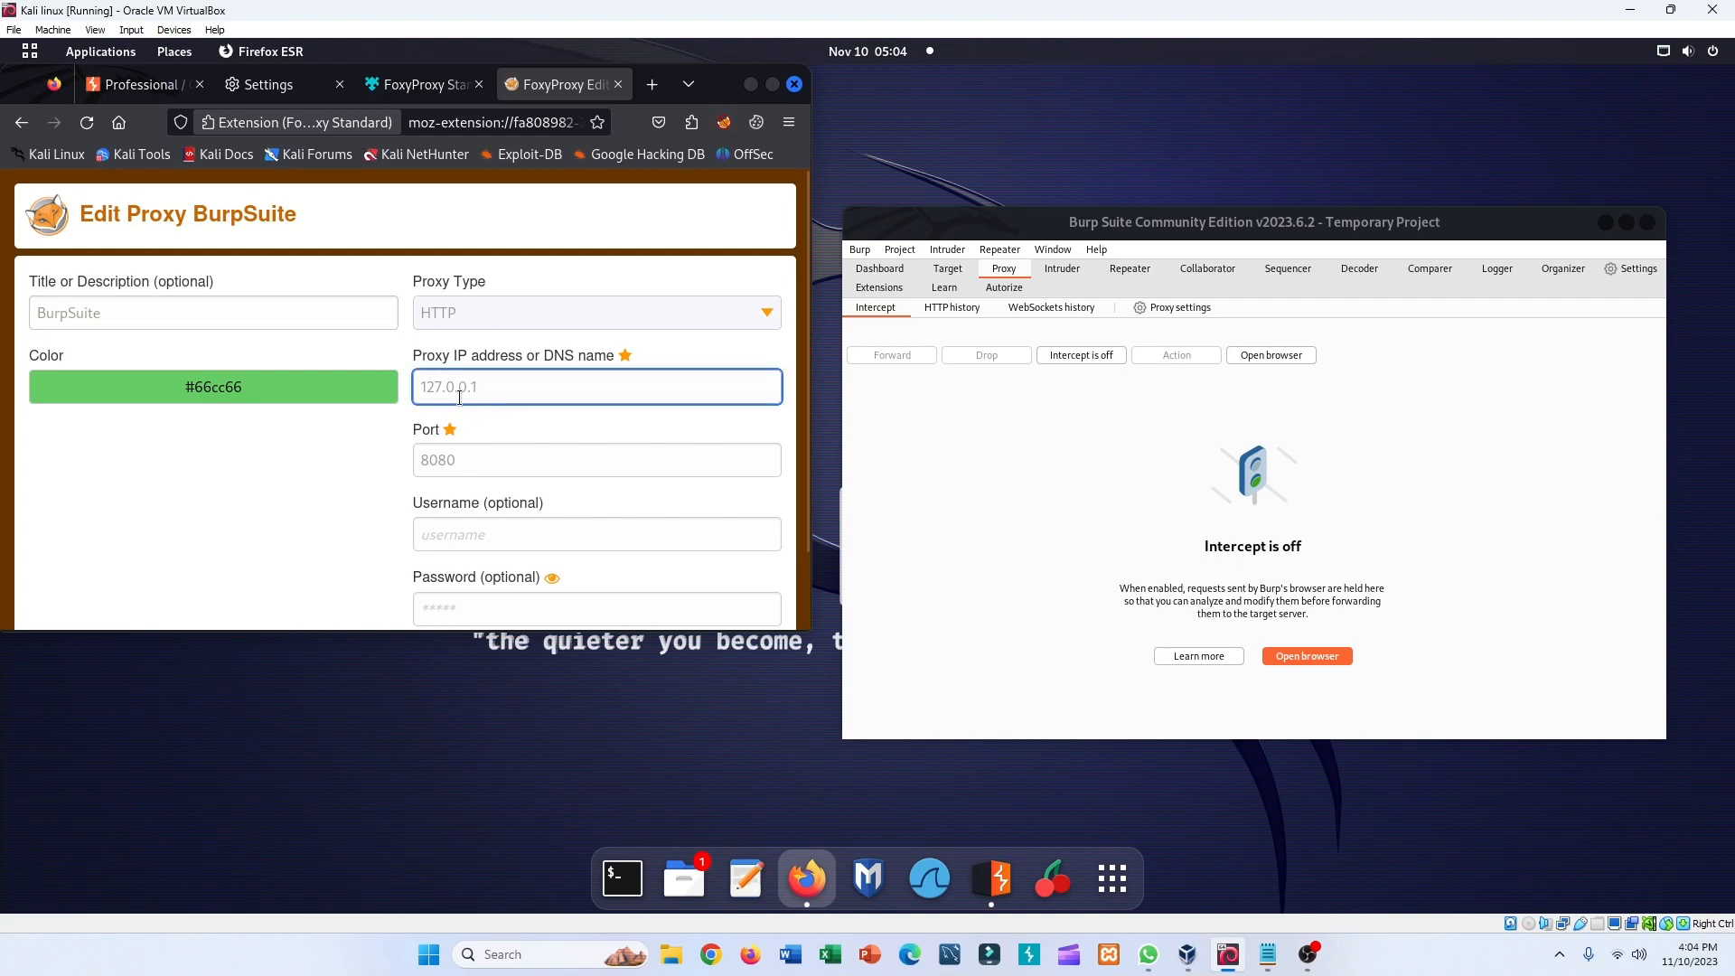
click(380, 462)
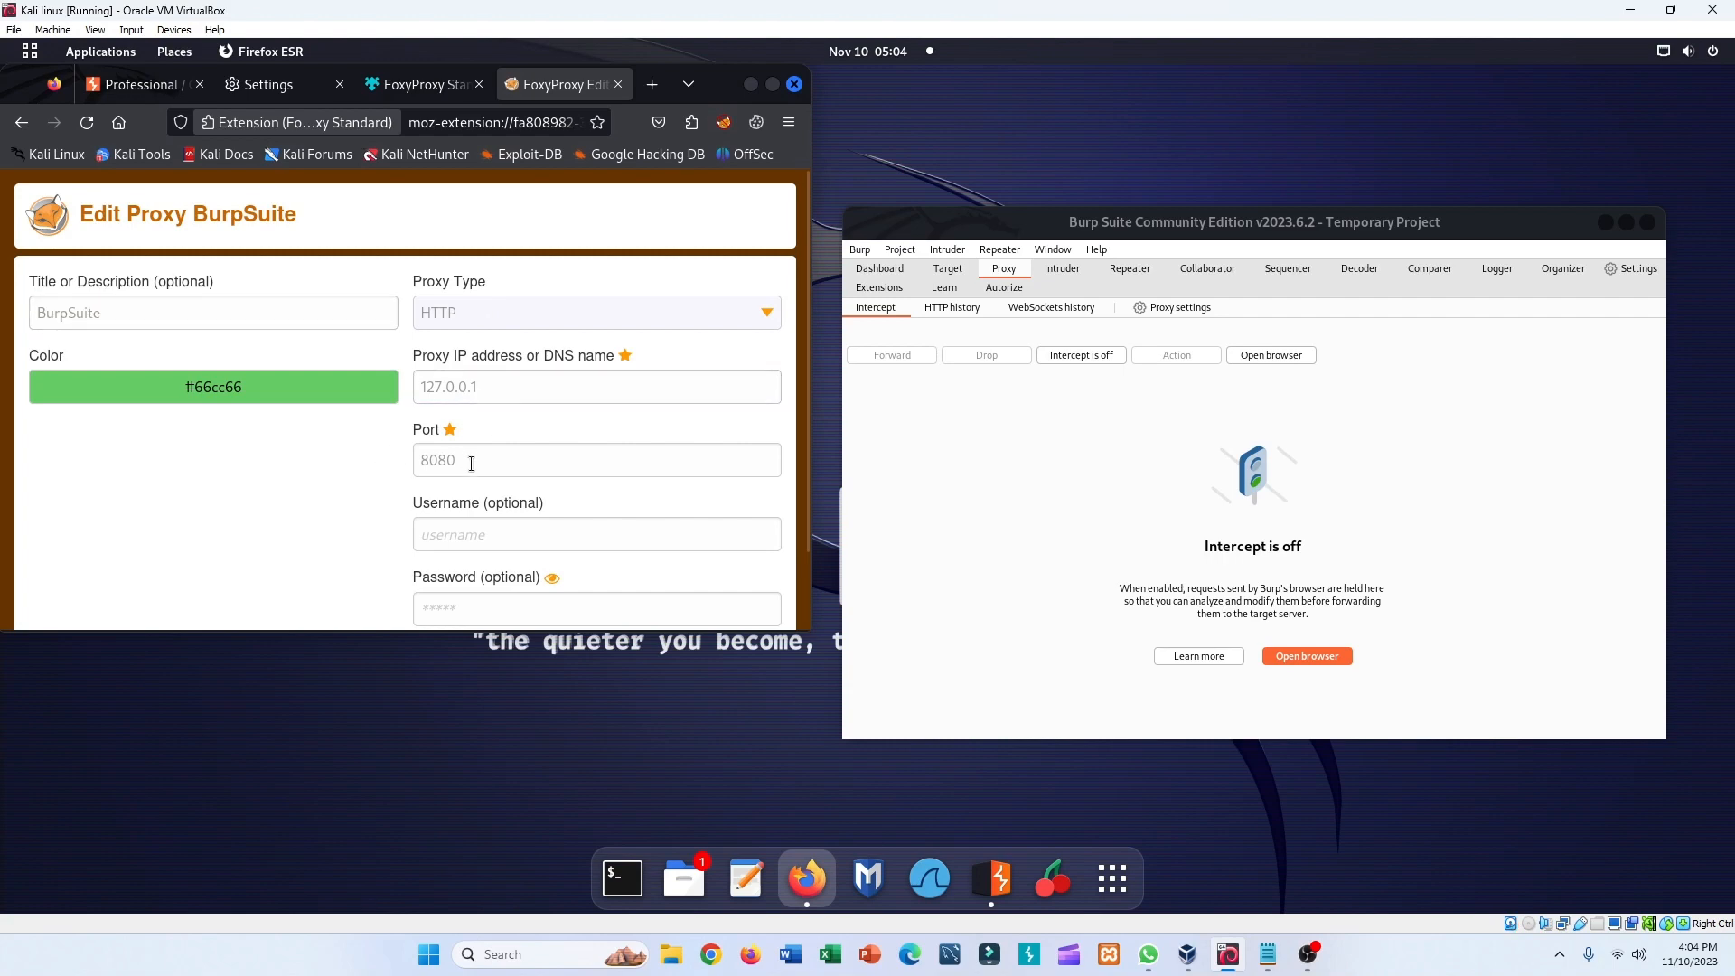
drag(471, 463, 376, 461)
click(376, 461)
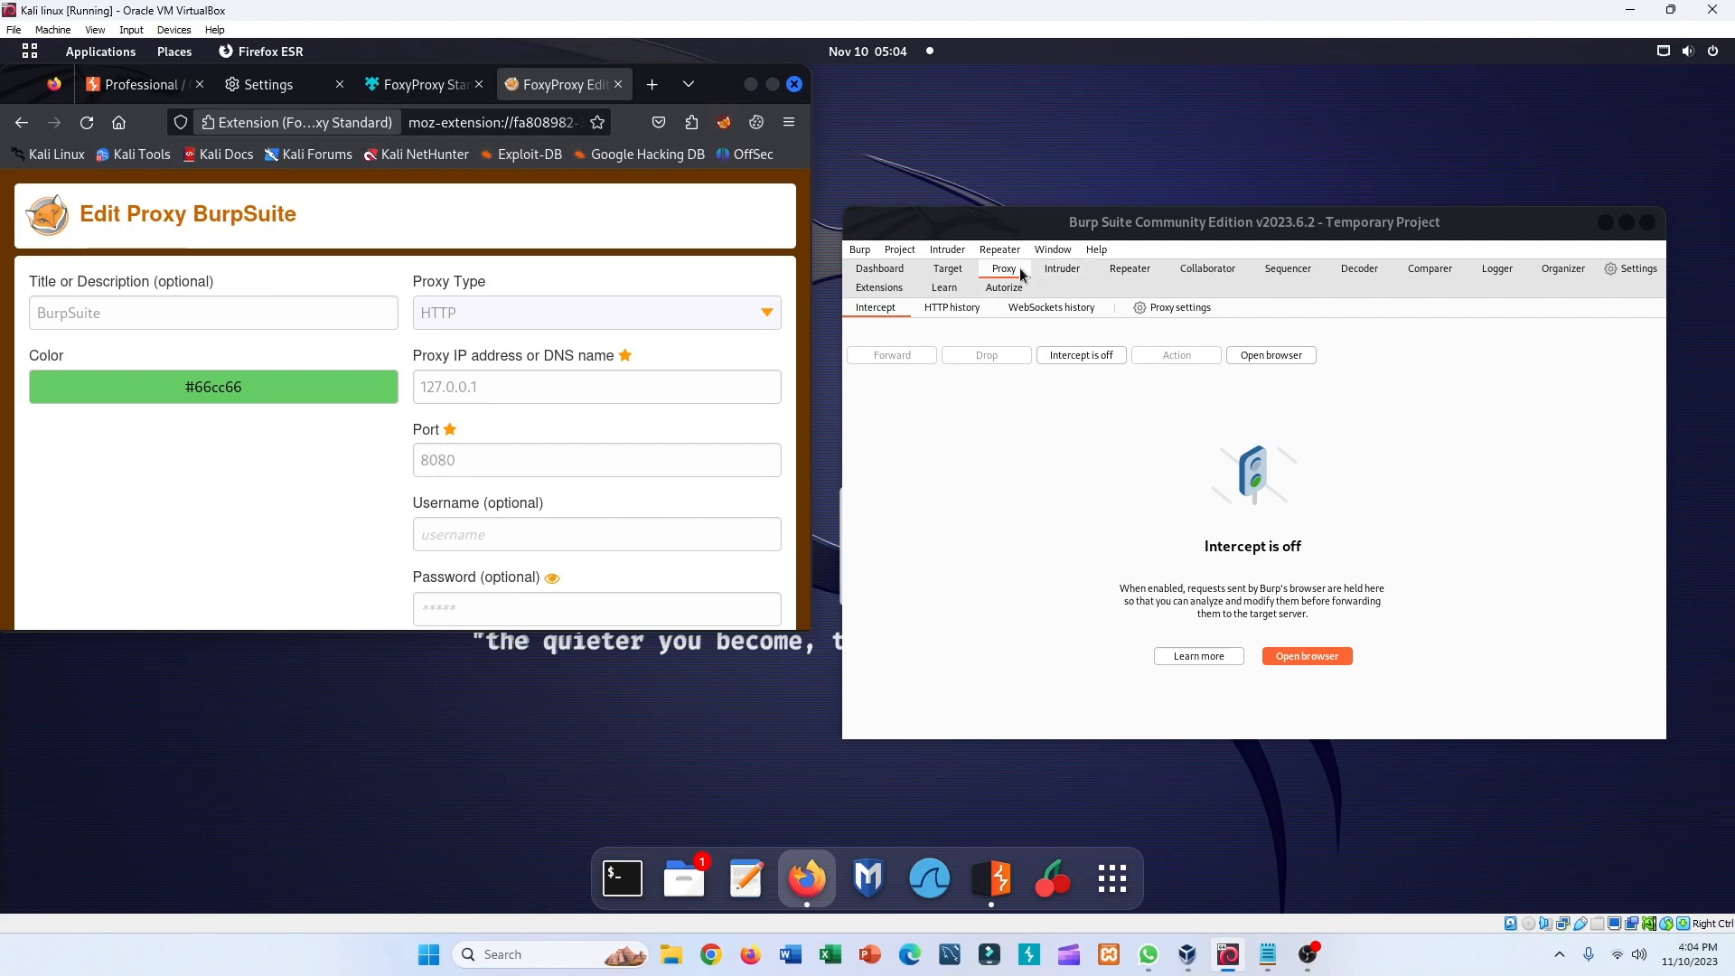
- Check the listener's interface in Burp Suite's proxy settings and save the BurpSuite proxy entry in FoxyProxy
click(1180, 308)
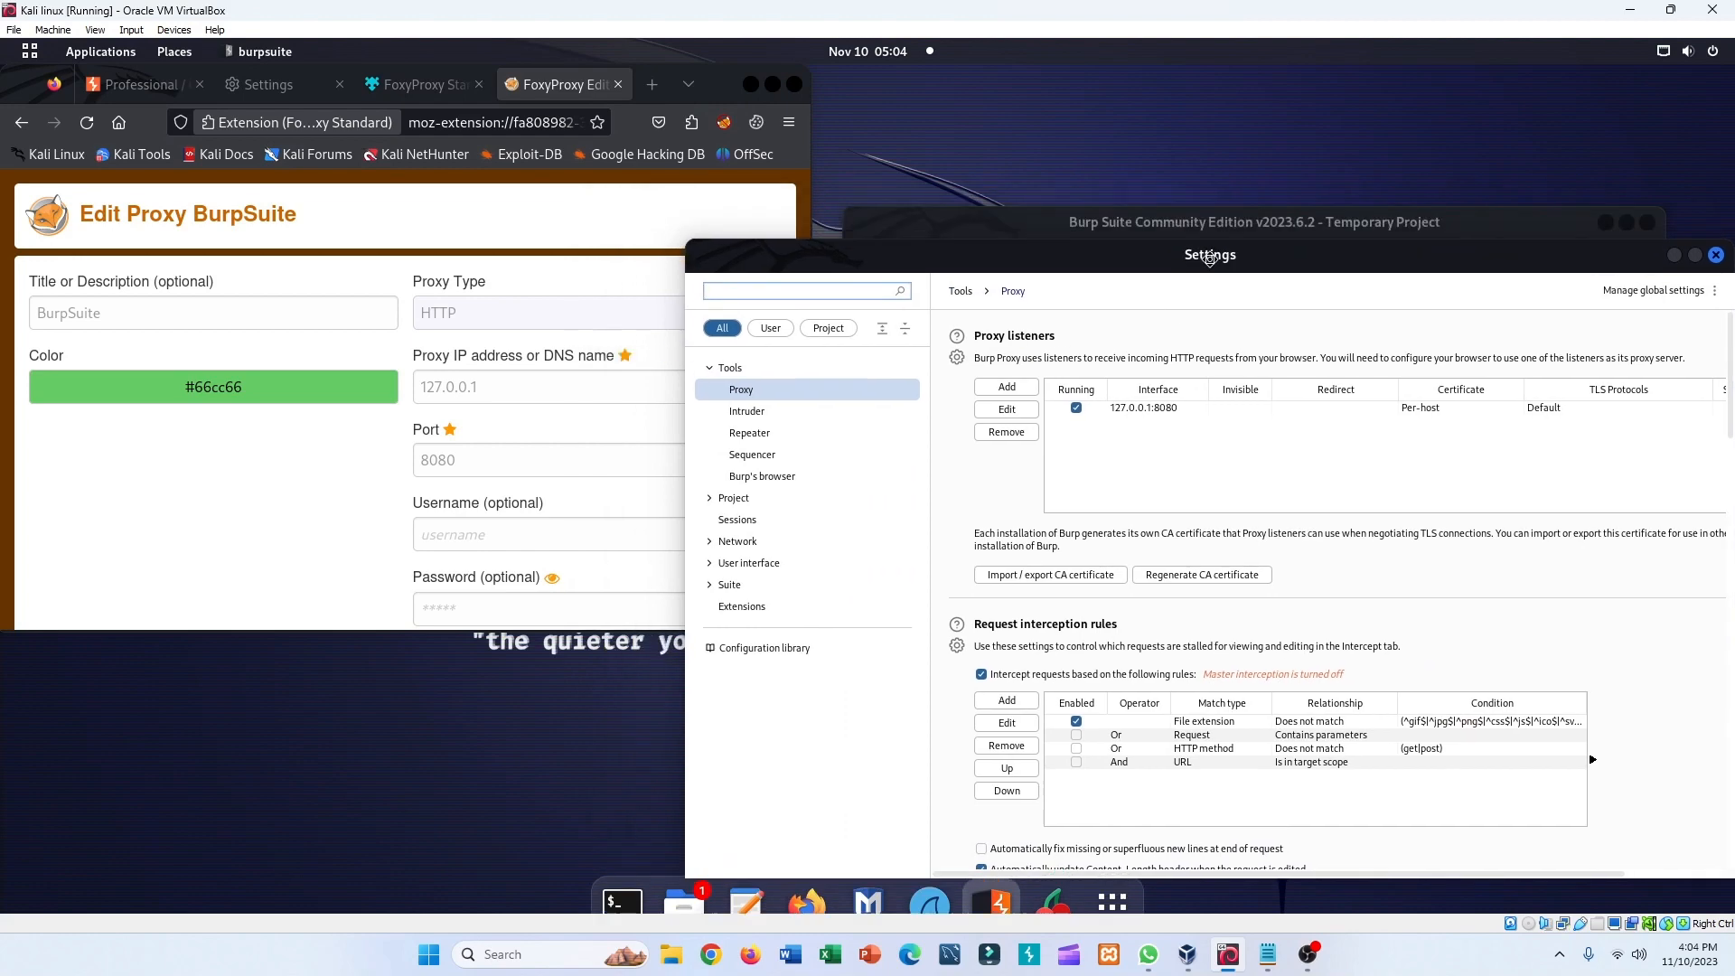
click(1151, 407)
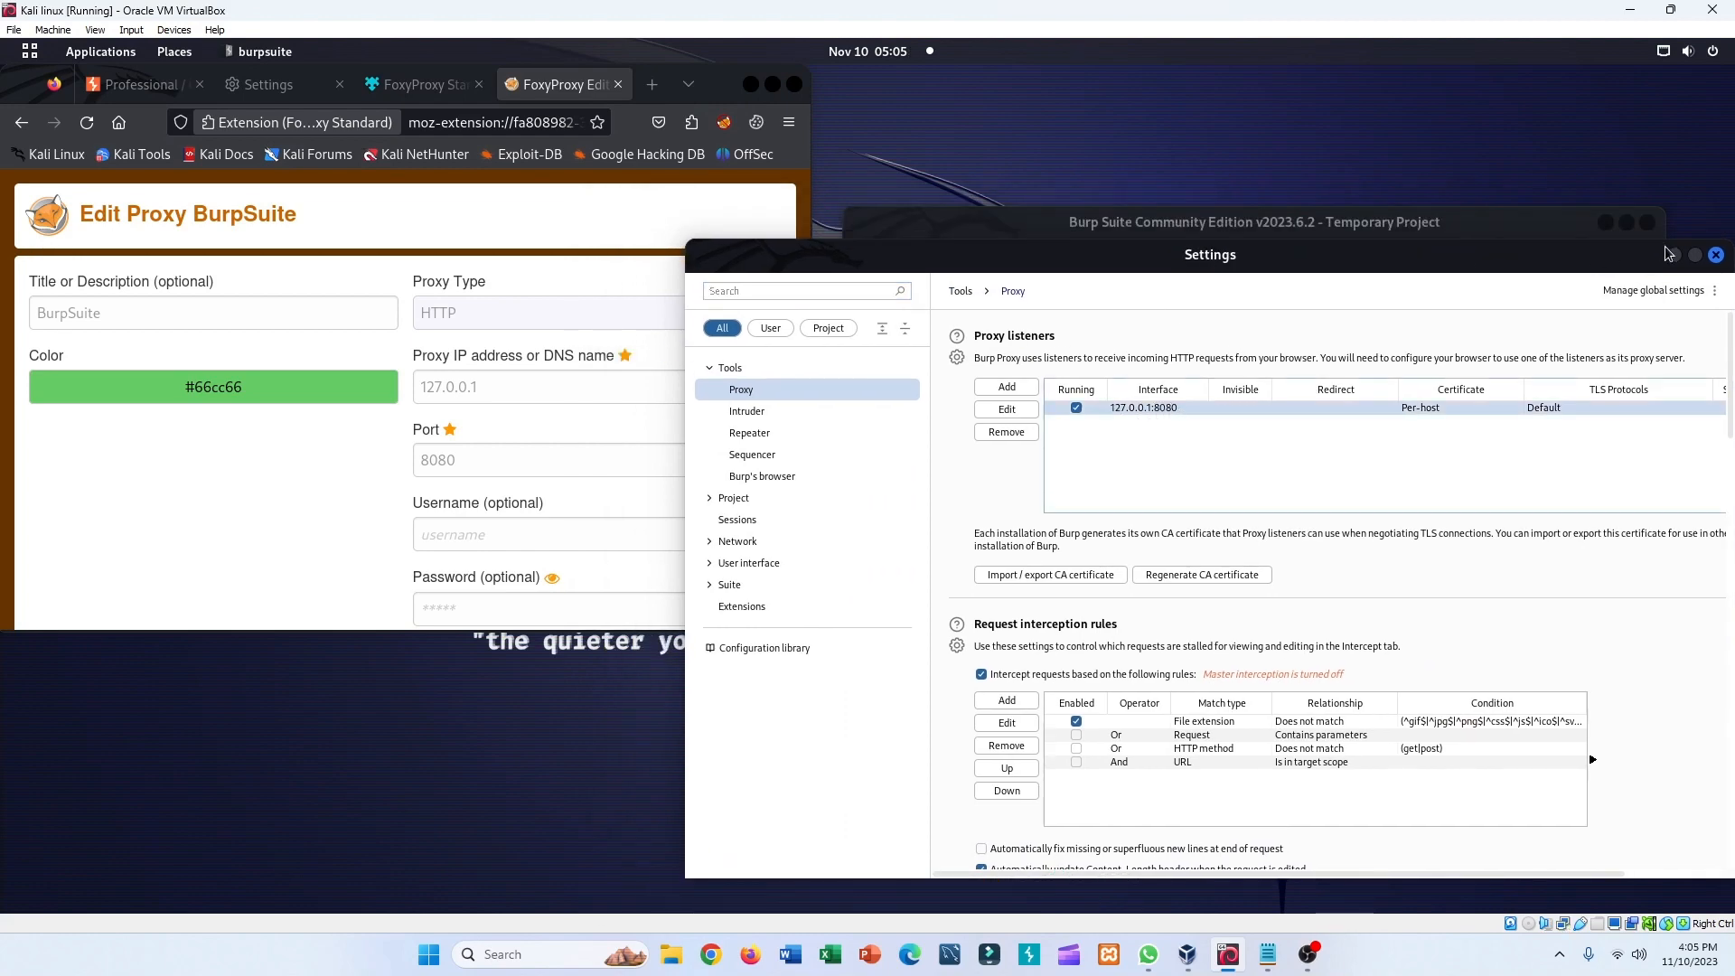
click(1716, 255)
scroll(555, 429, down, 2)
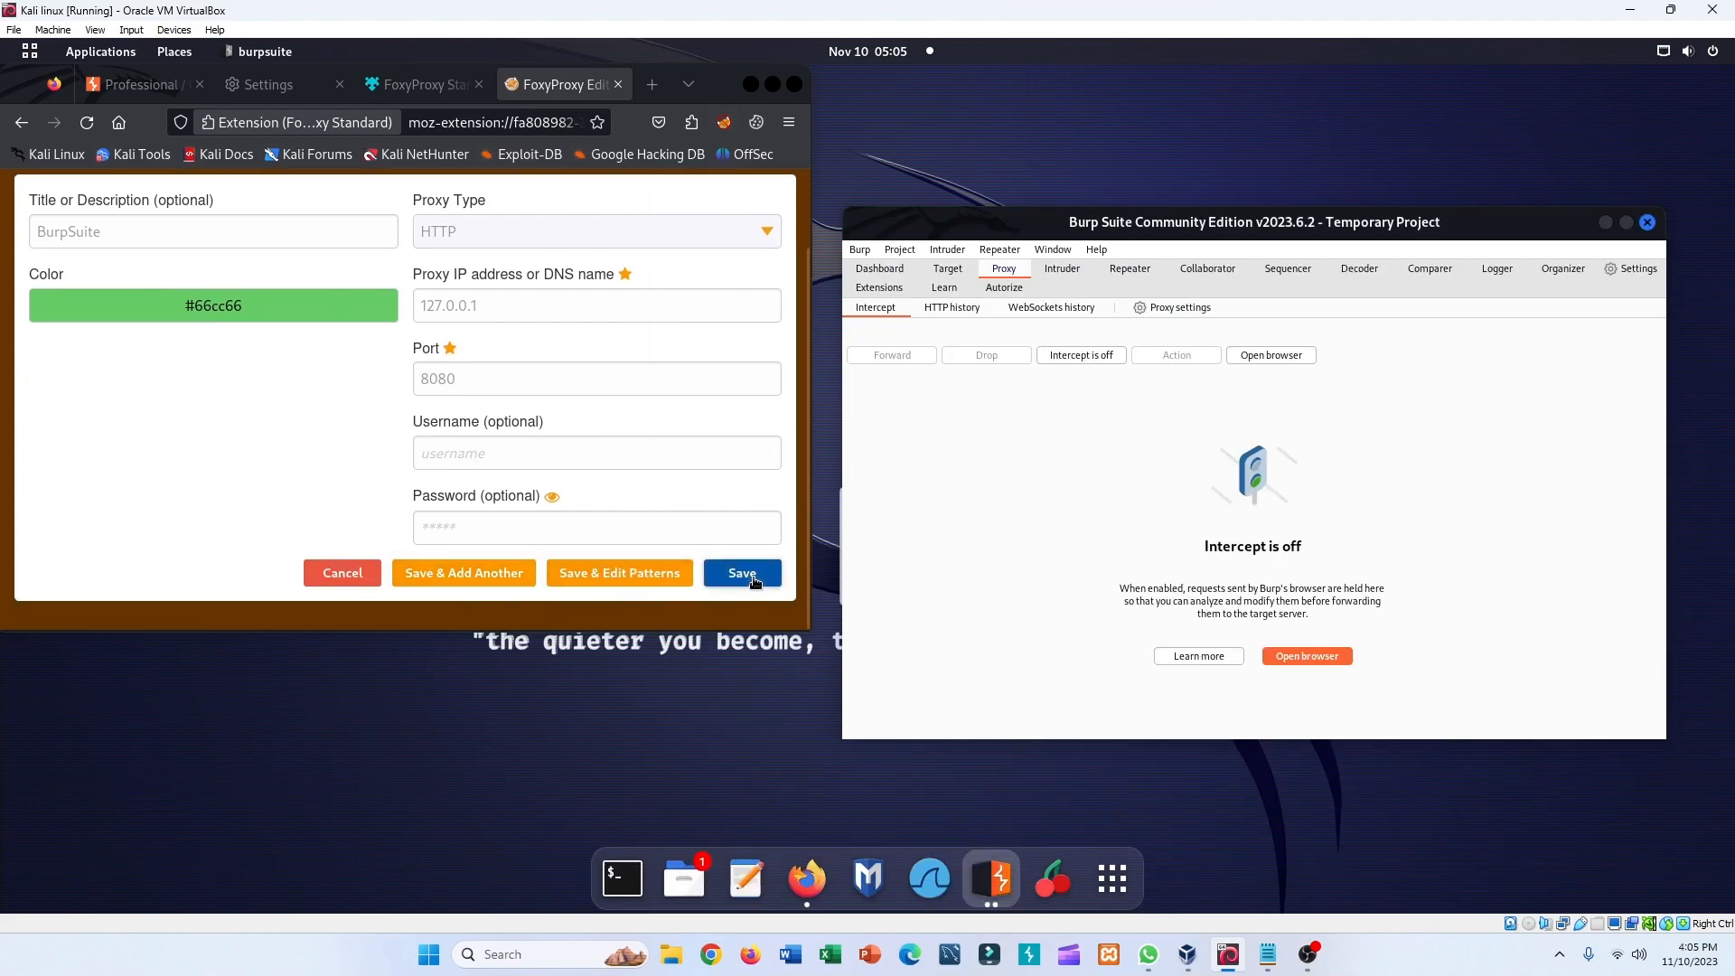
click(755, 581)
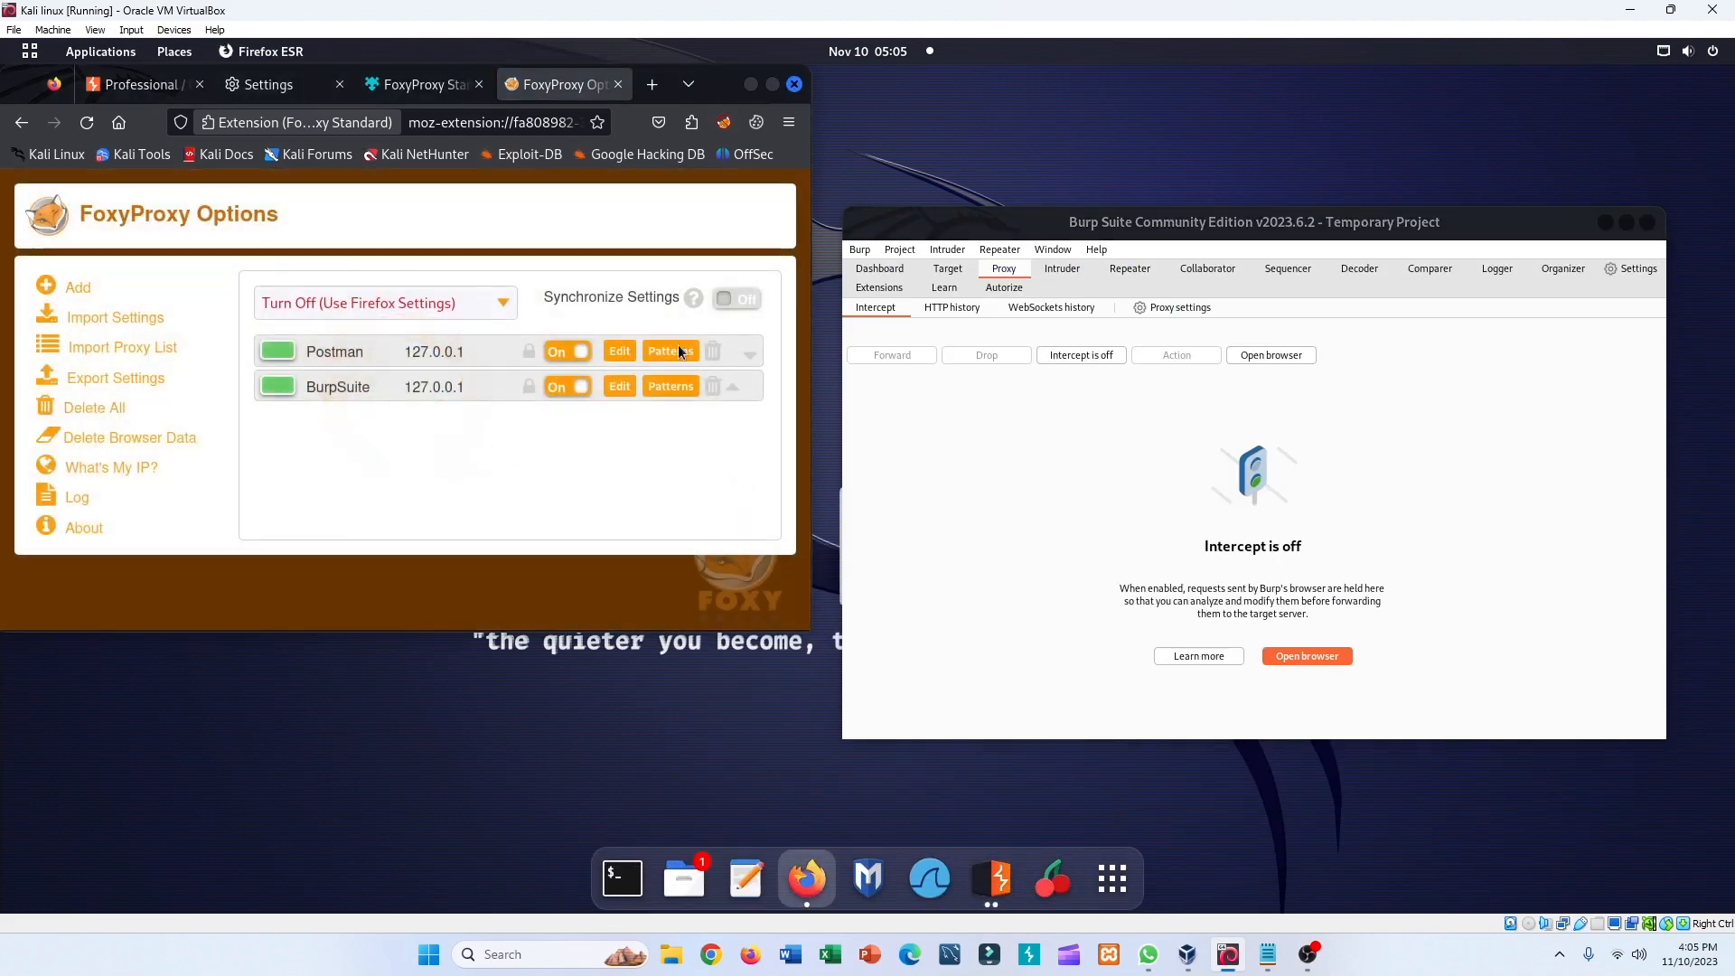
- Open a new browser tab and switch FoxyProxy to the BurpSuite proxy
click(652, 84)
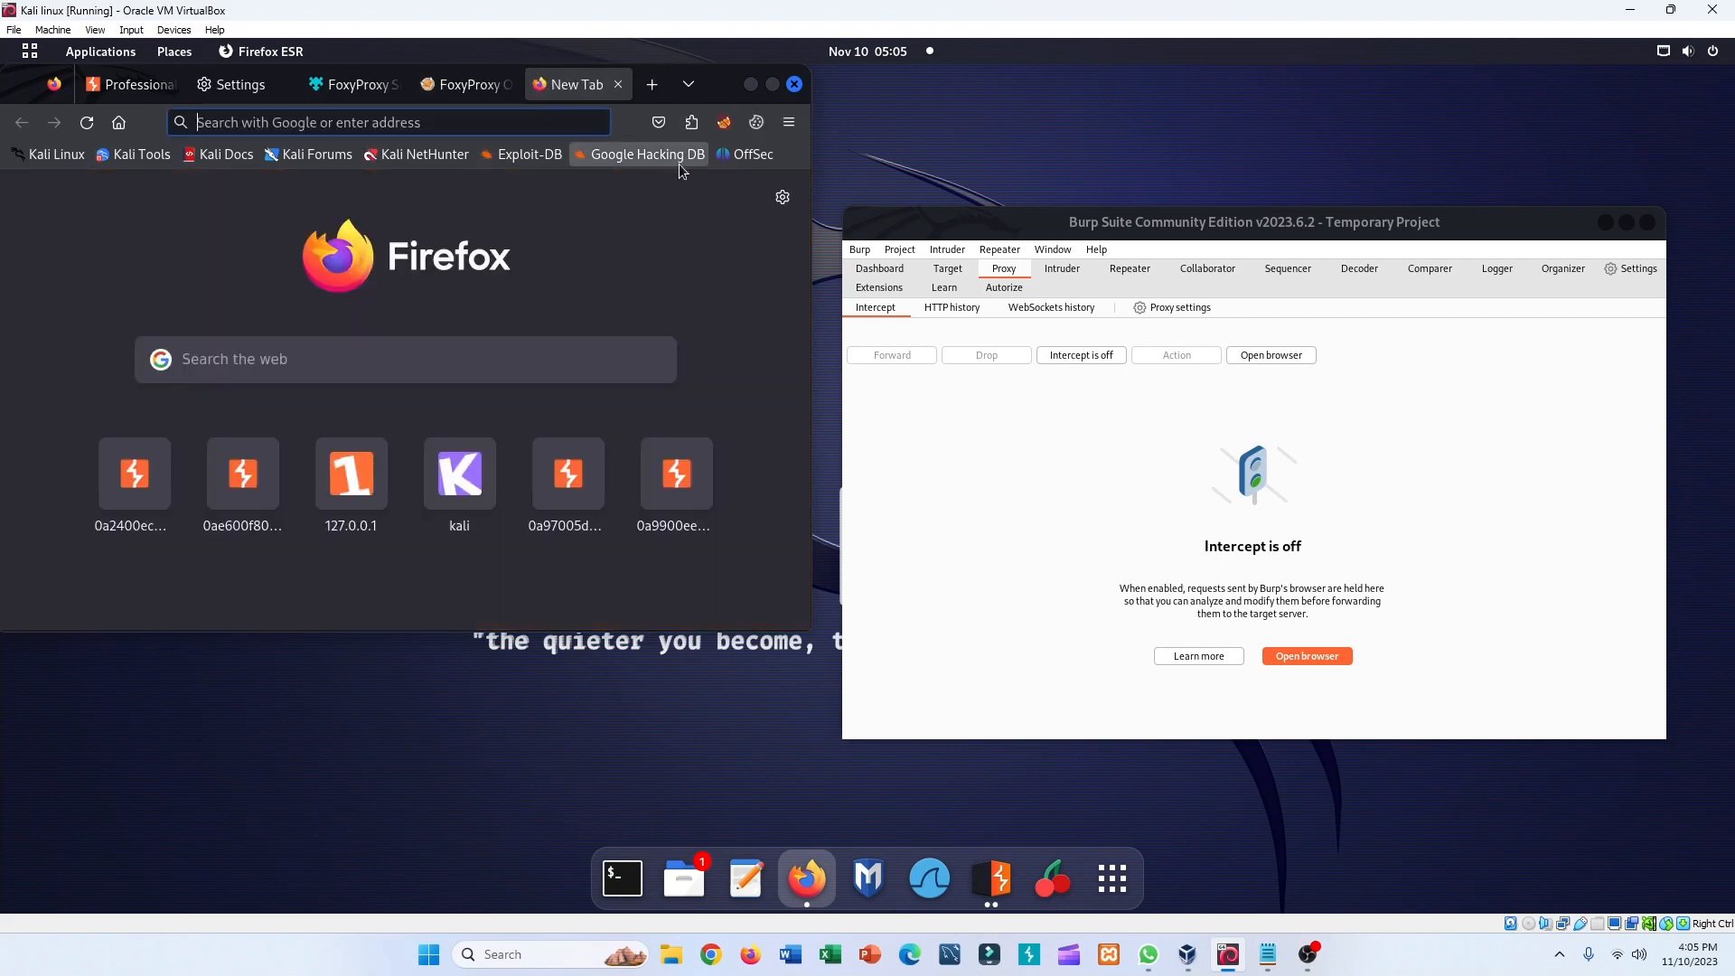
click(724, 122)
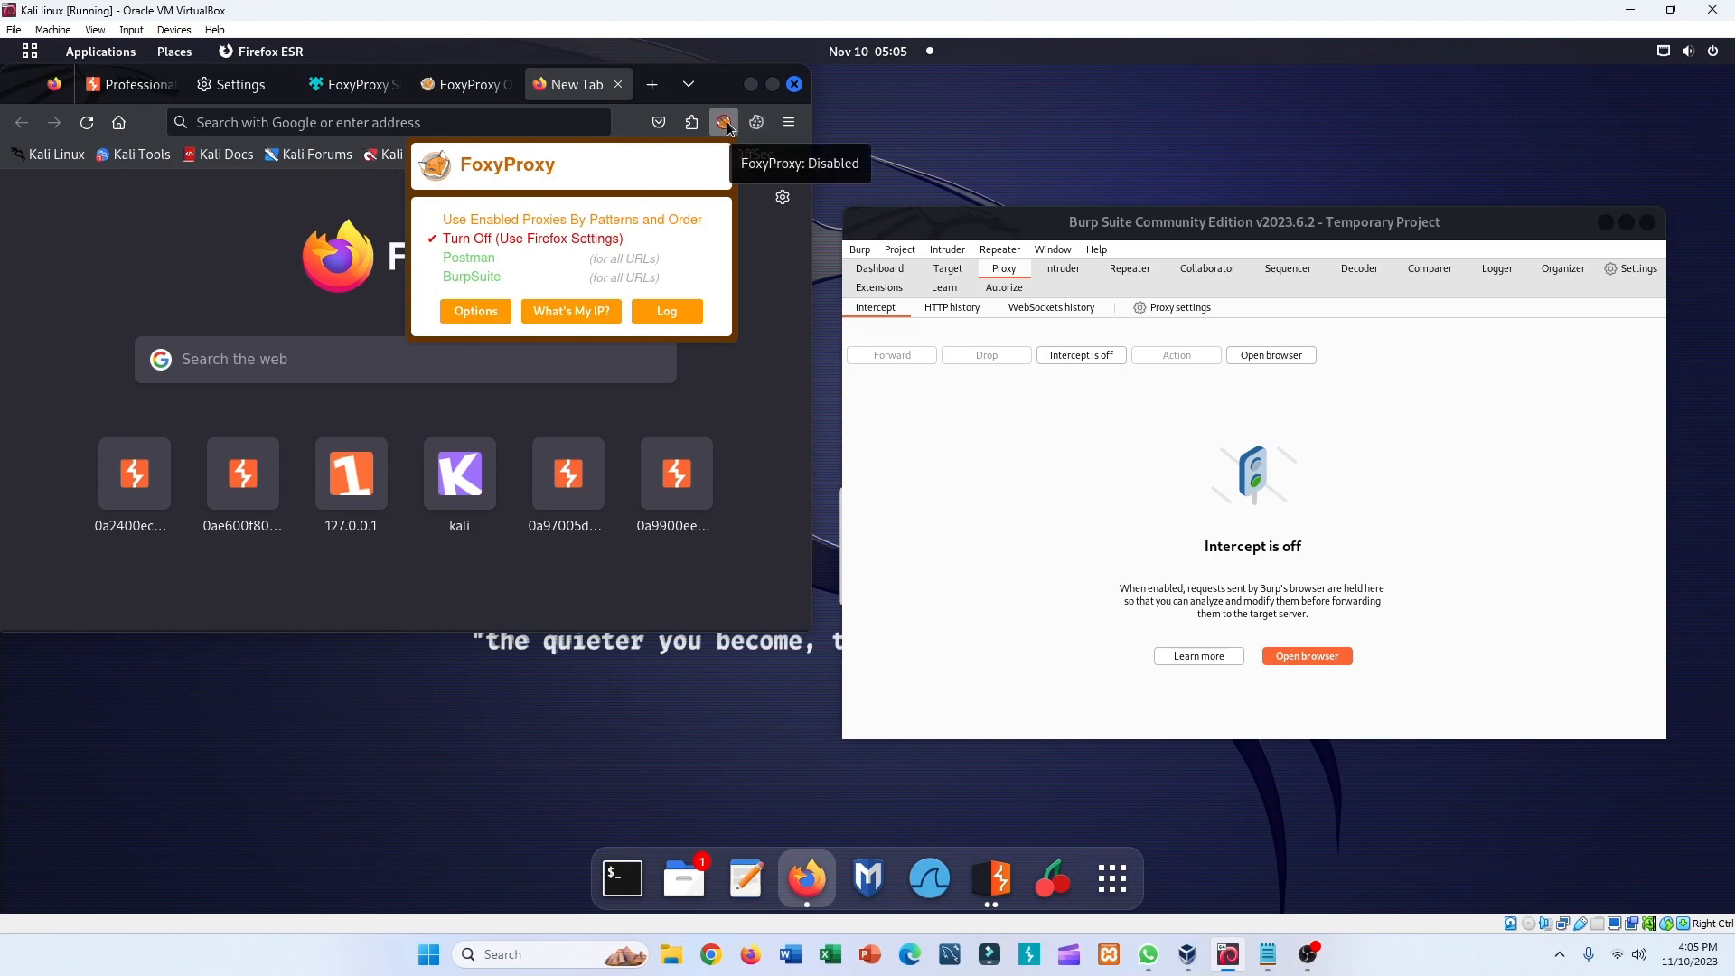
click(485, 280)
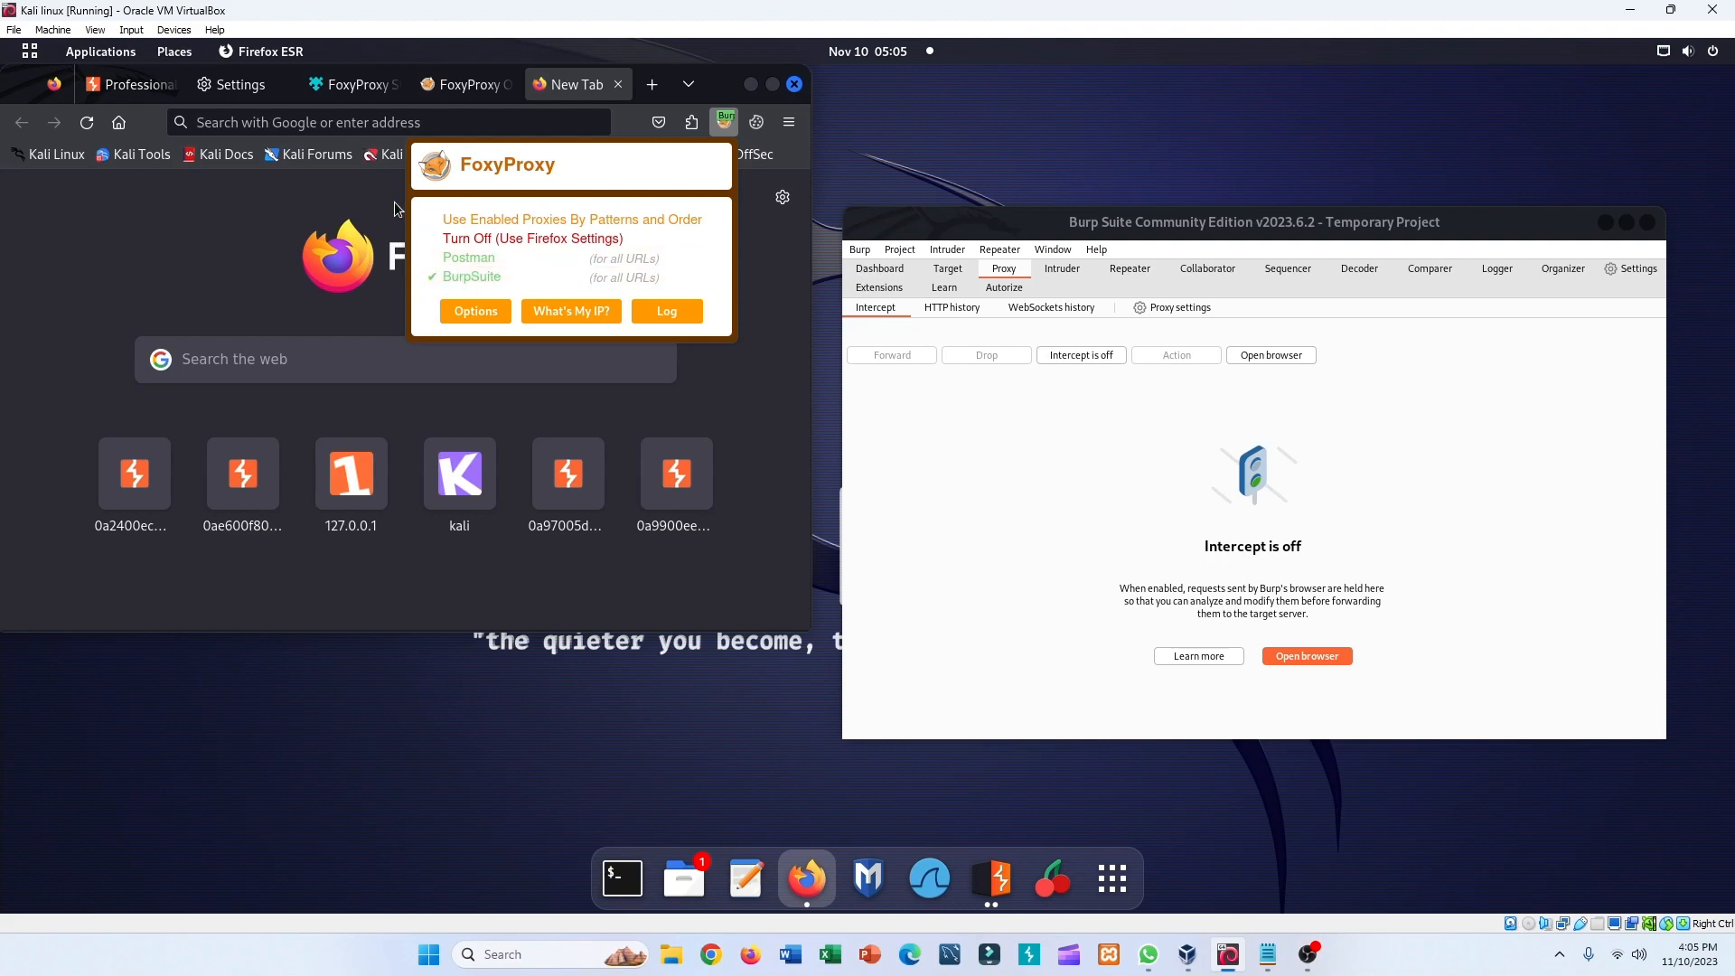
click(395, 210)
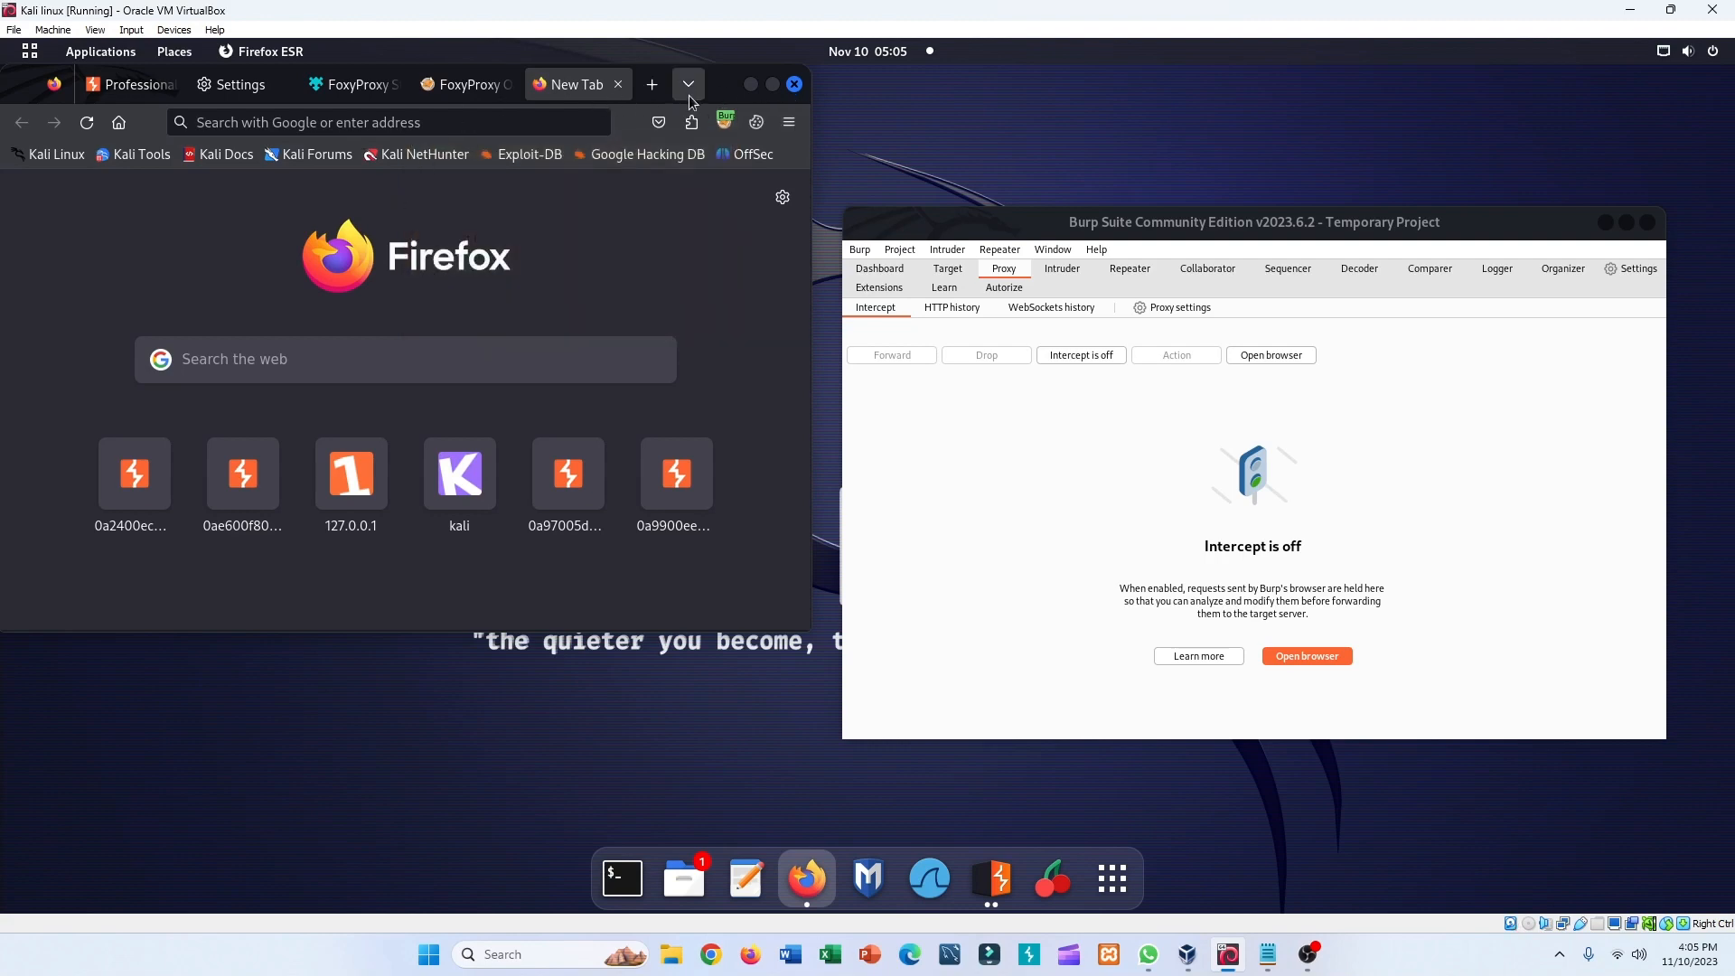
- Turn FoxyProxy off so the browser uses the Firefox proxy settings
click(789, 122)
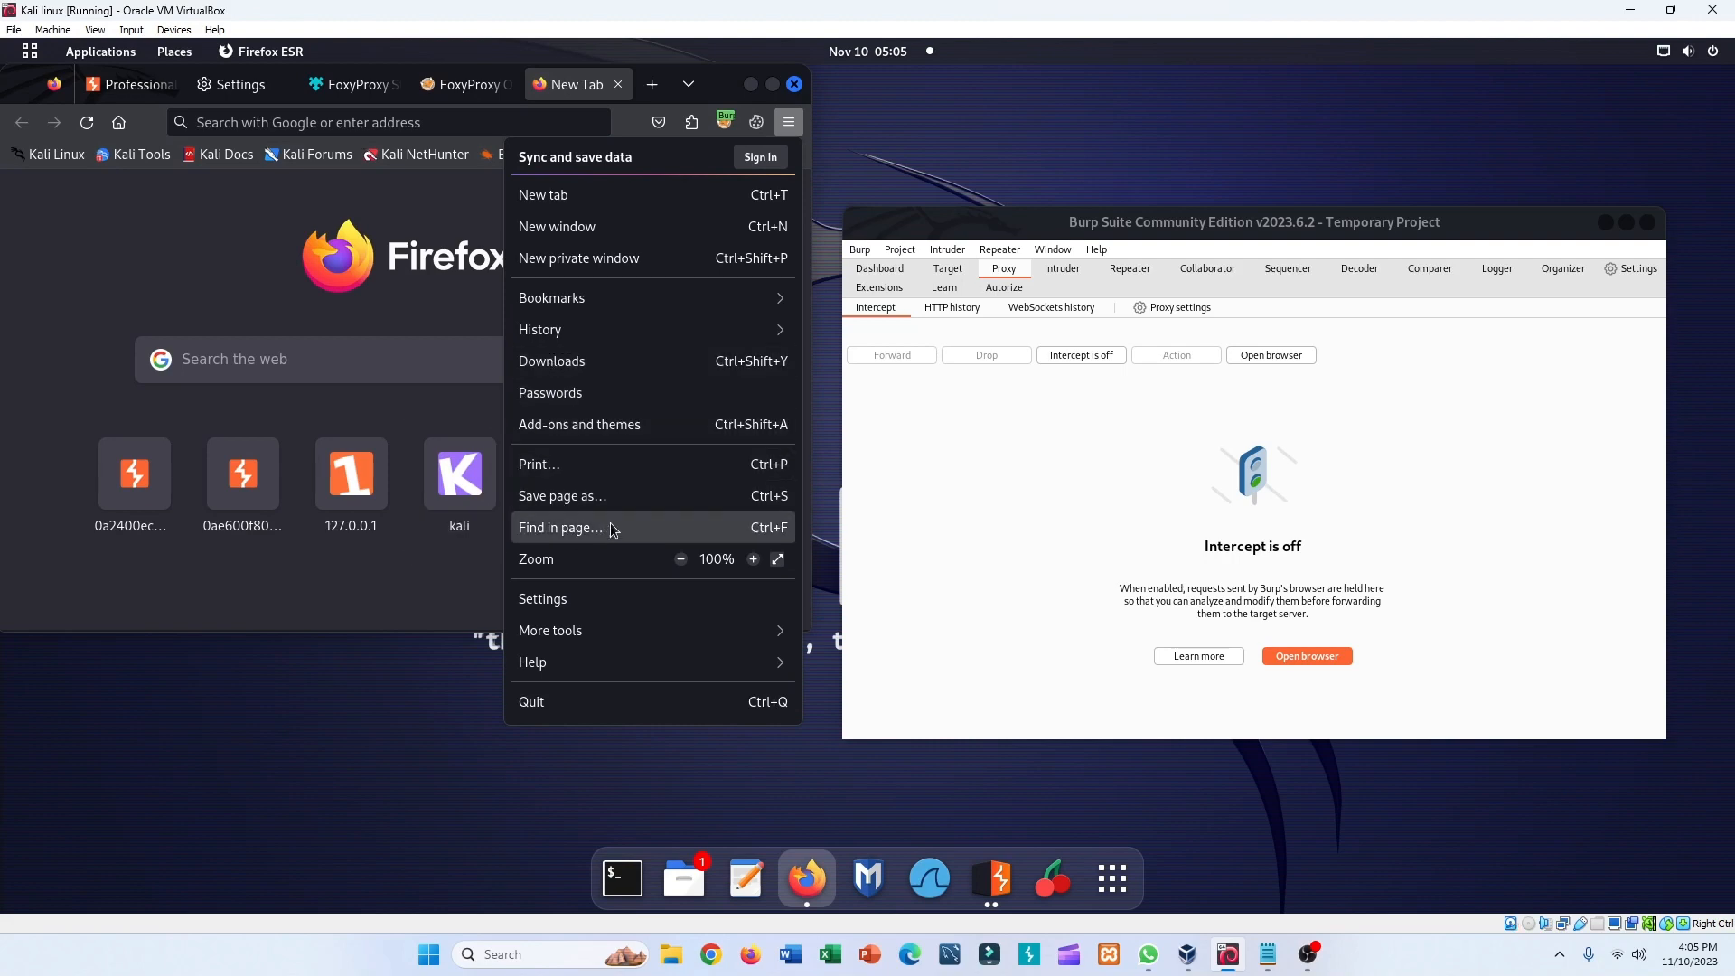
click(197, 246)
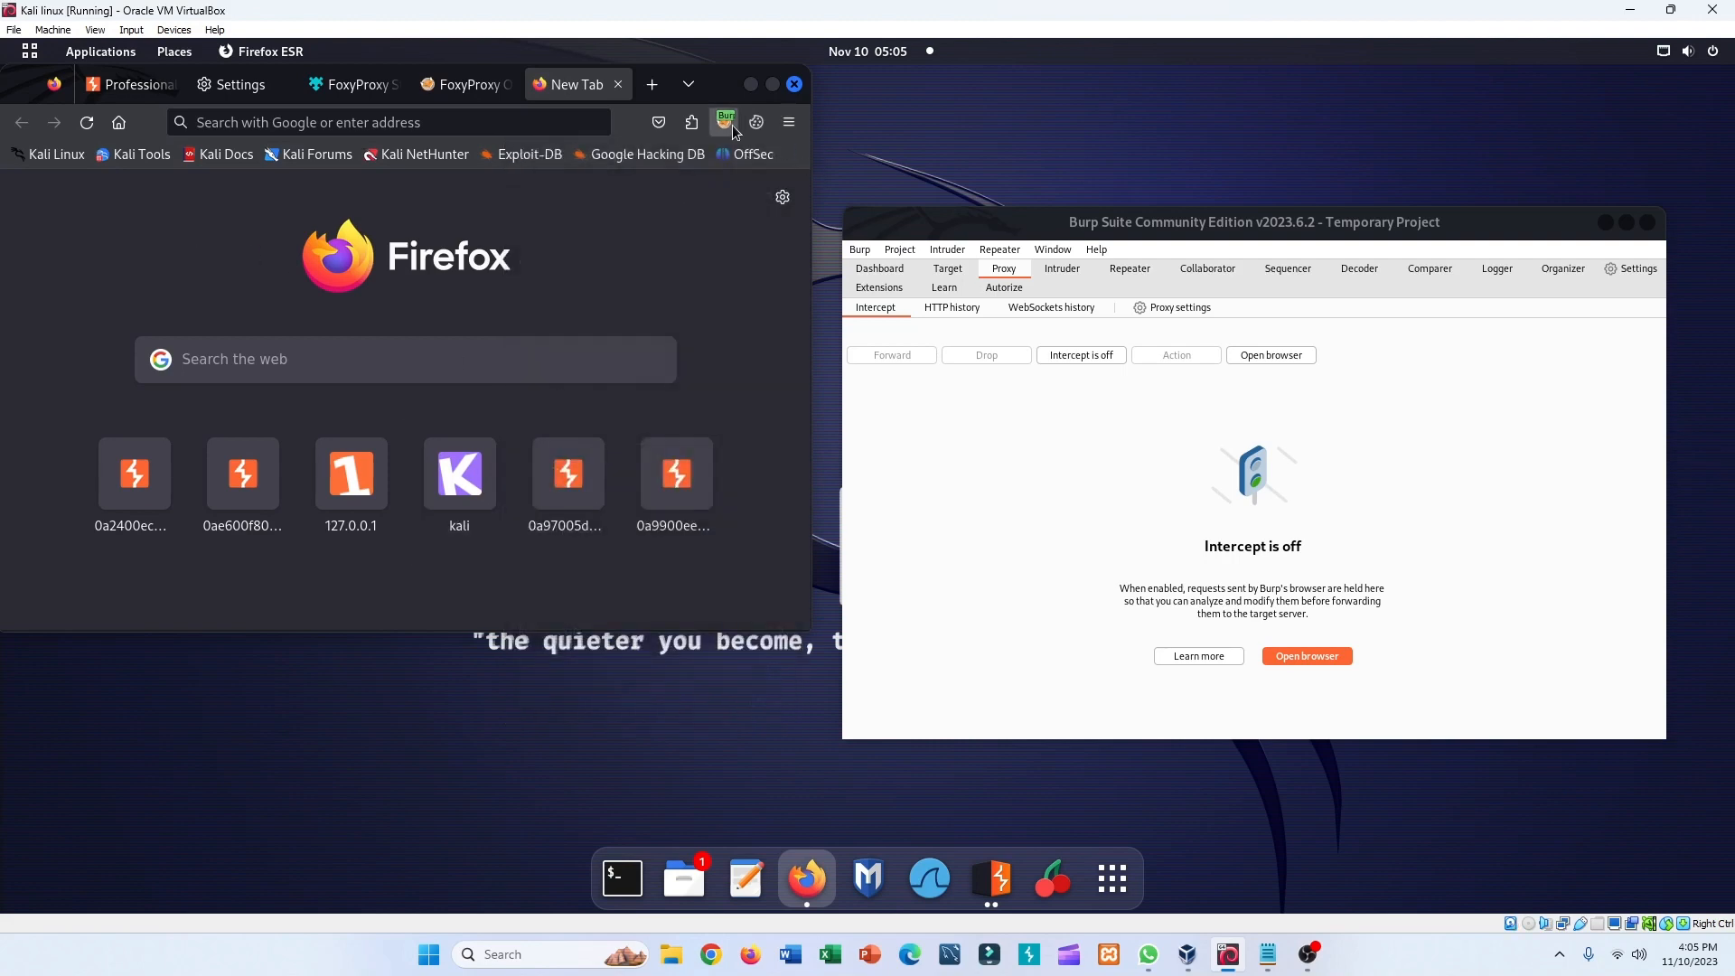
click(727, 127)
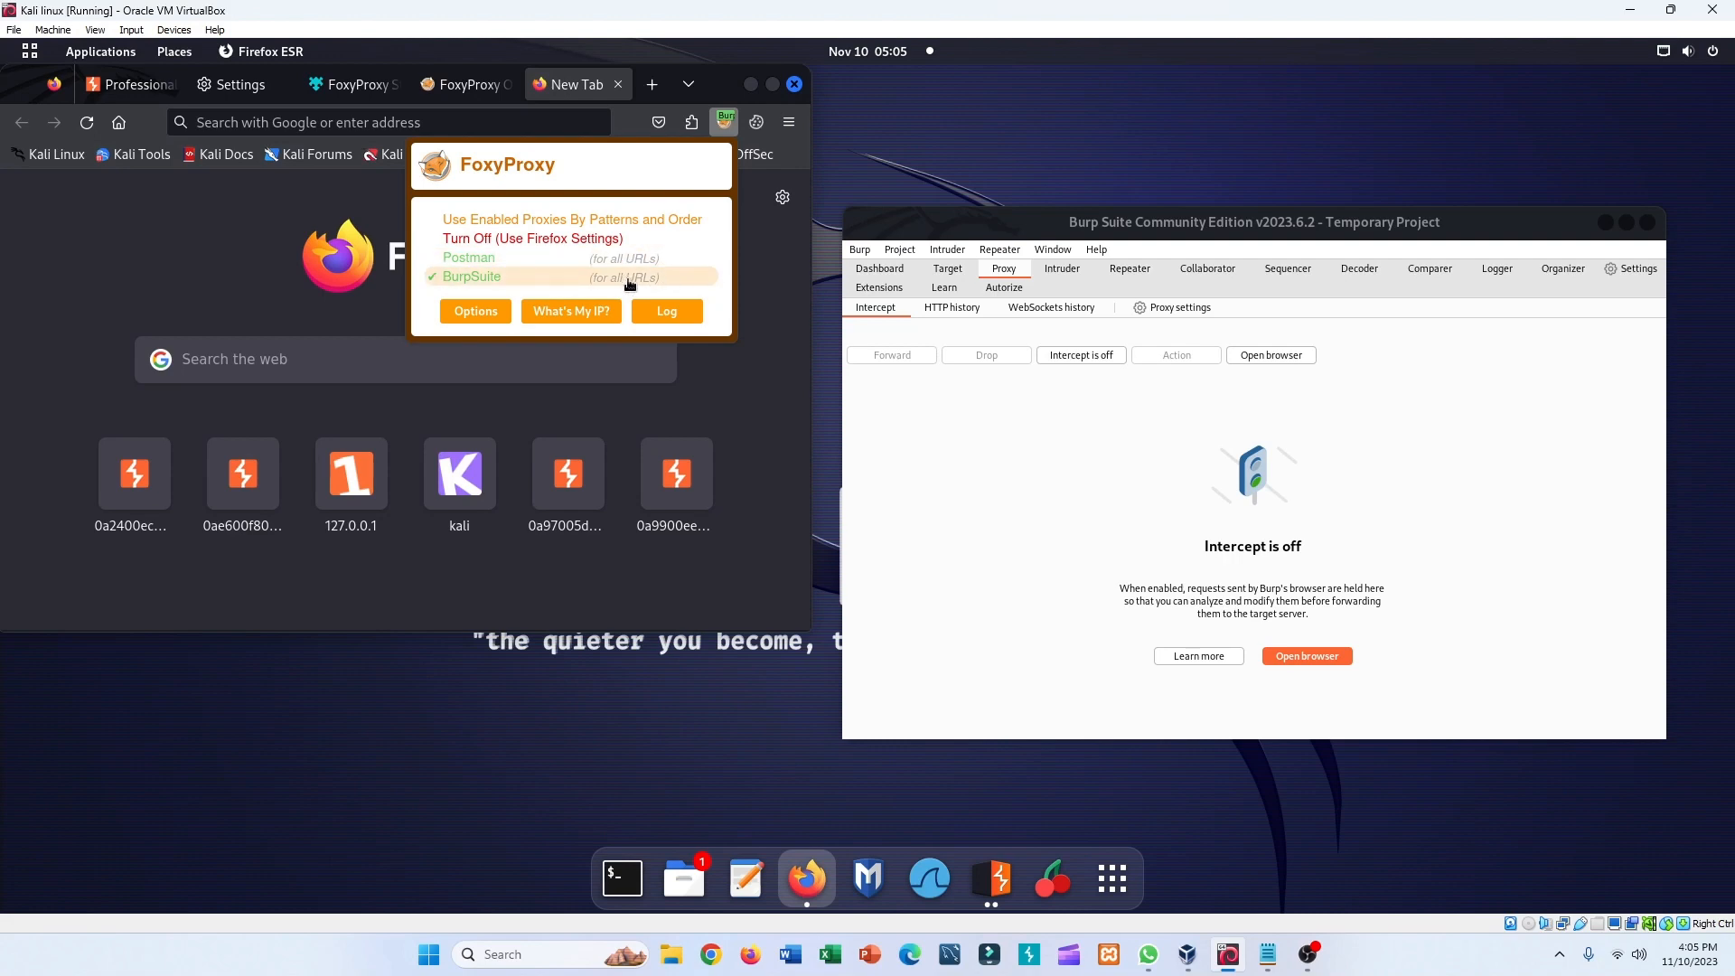
click(552, 239)
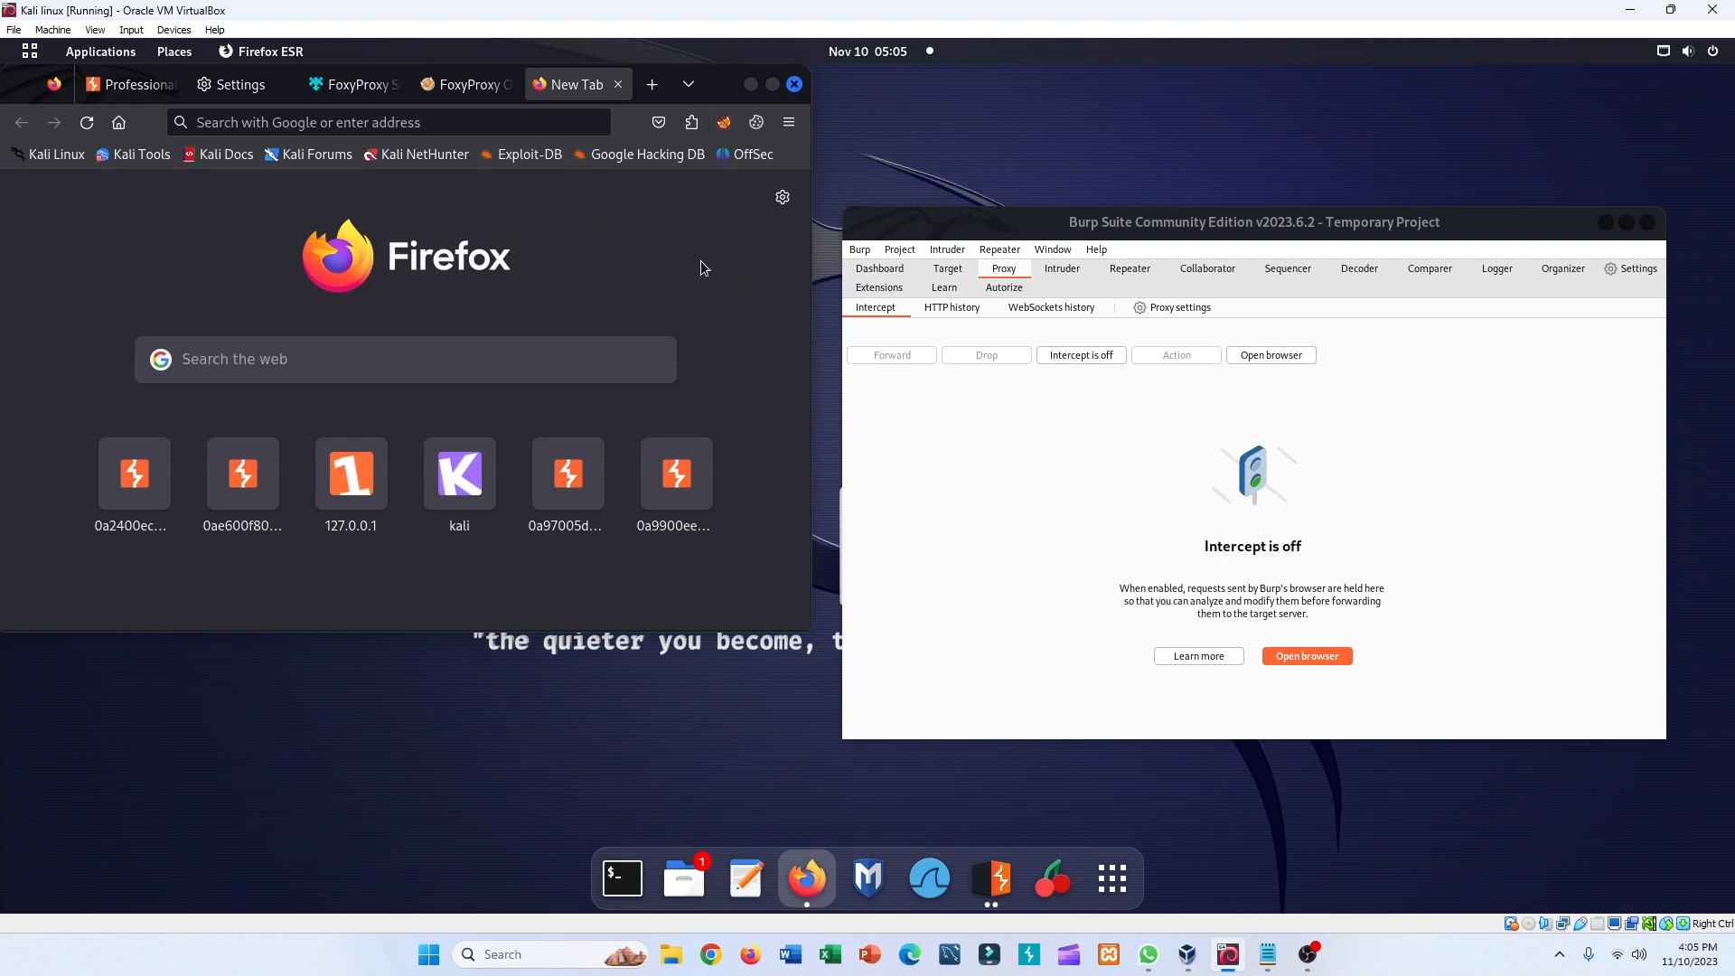
- Close the FoxyProxy Options, FoxyProxy Standard and Settings tabs in Firefox
click(500, 91)
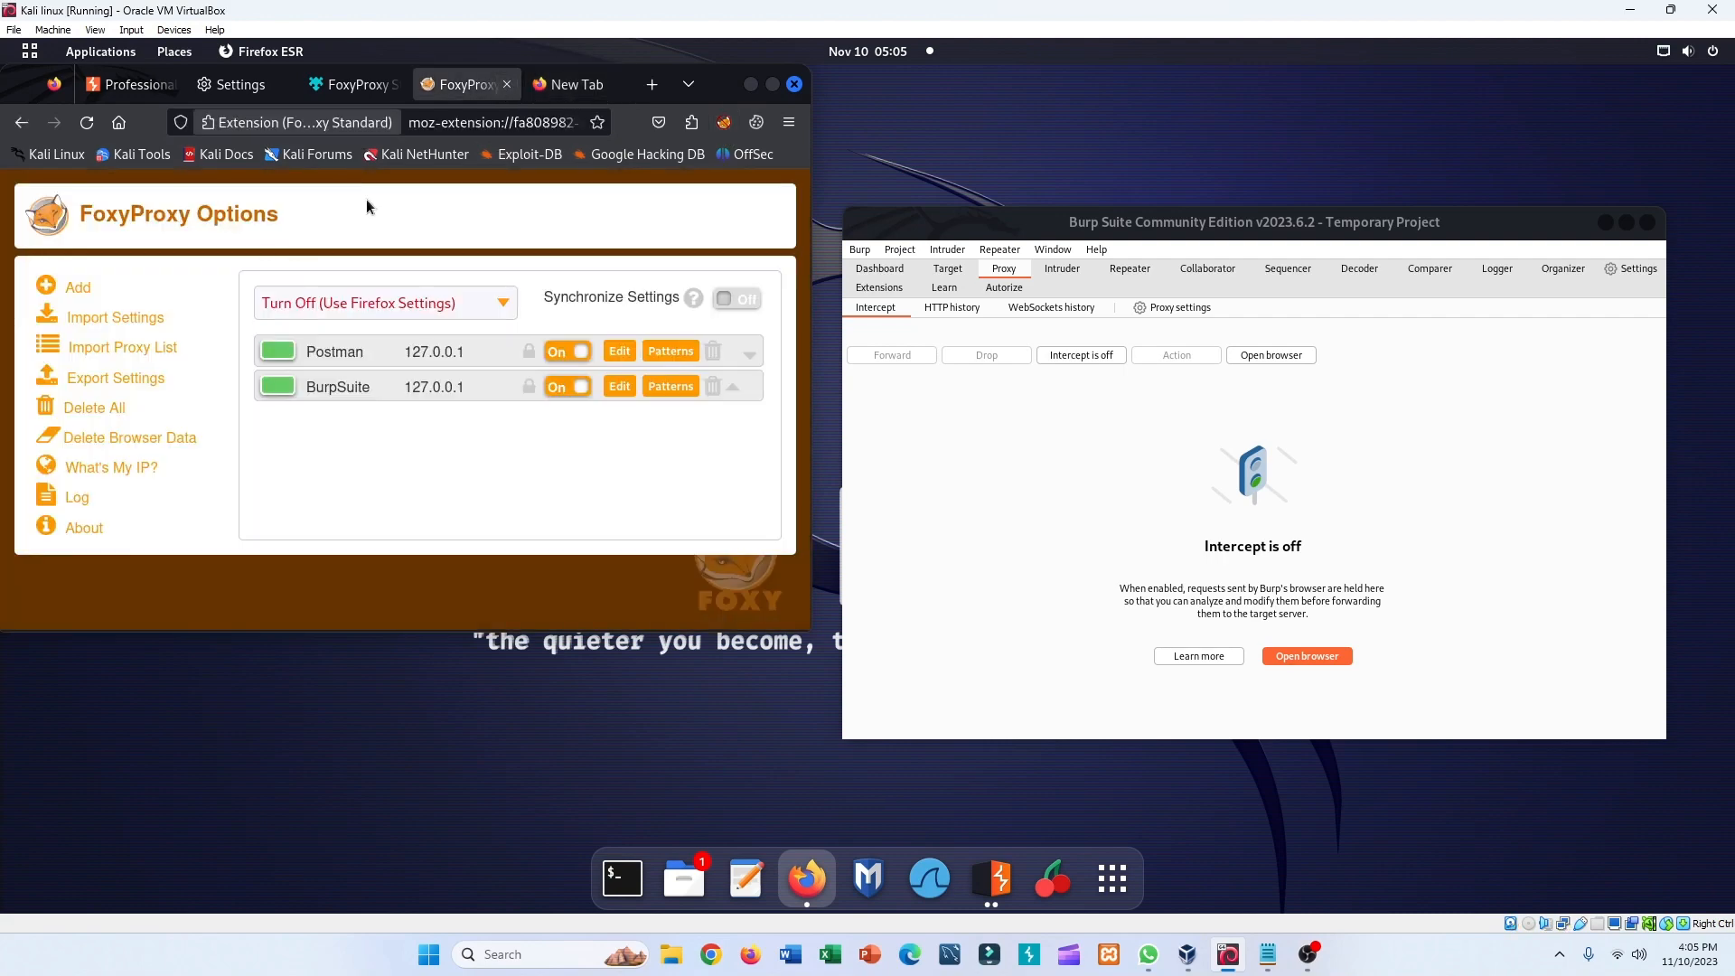
click(507, 92)
click(394, 94)
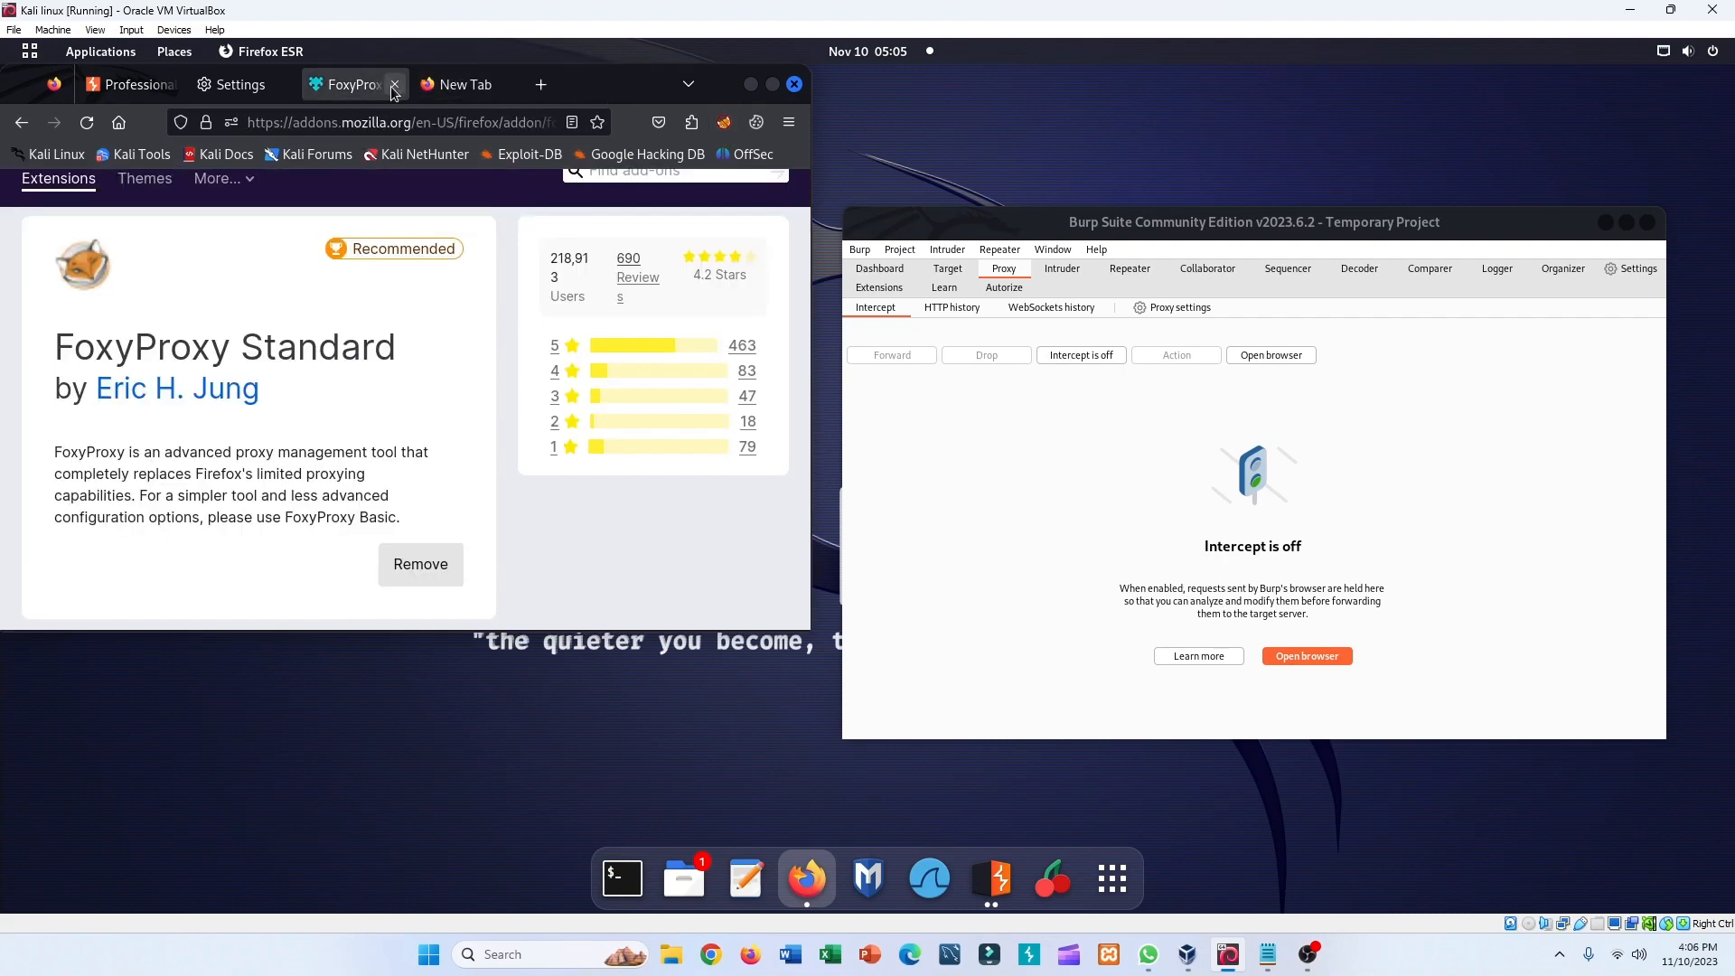
click(395, 87)
click(284, 88)
click(286, 88)
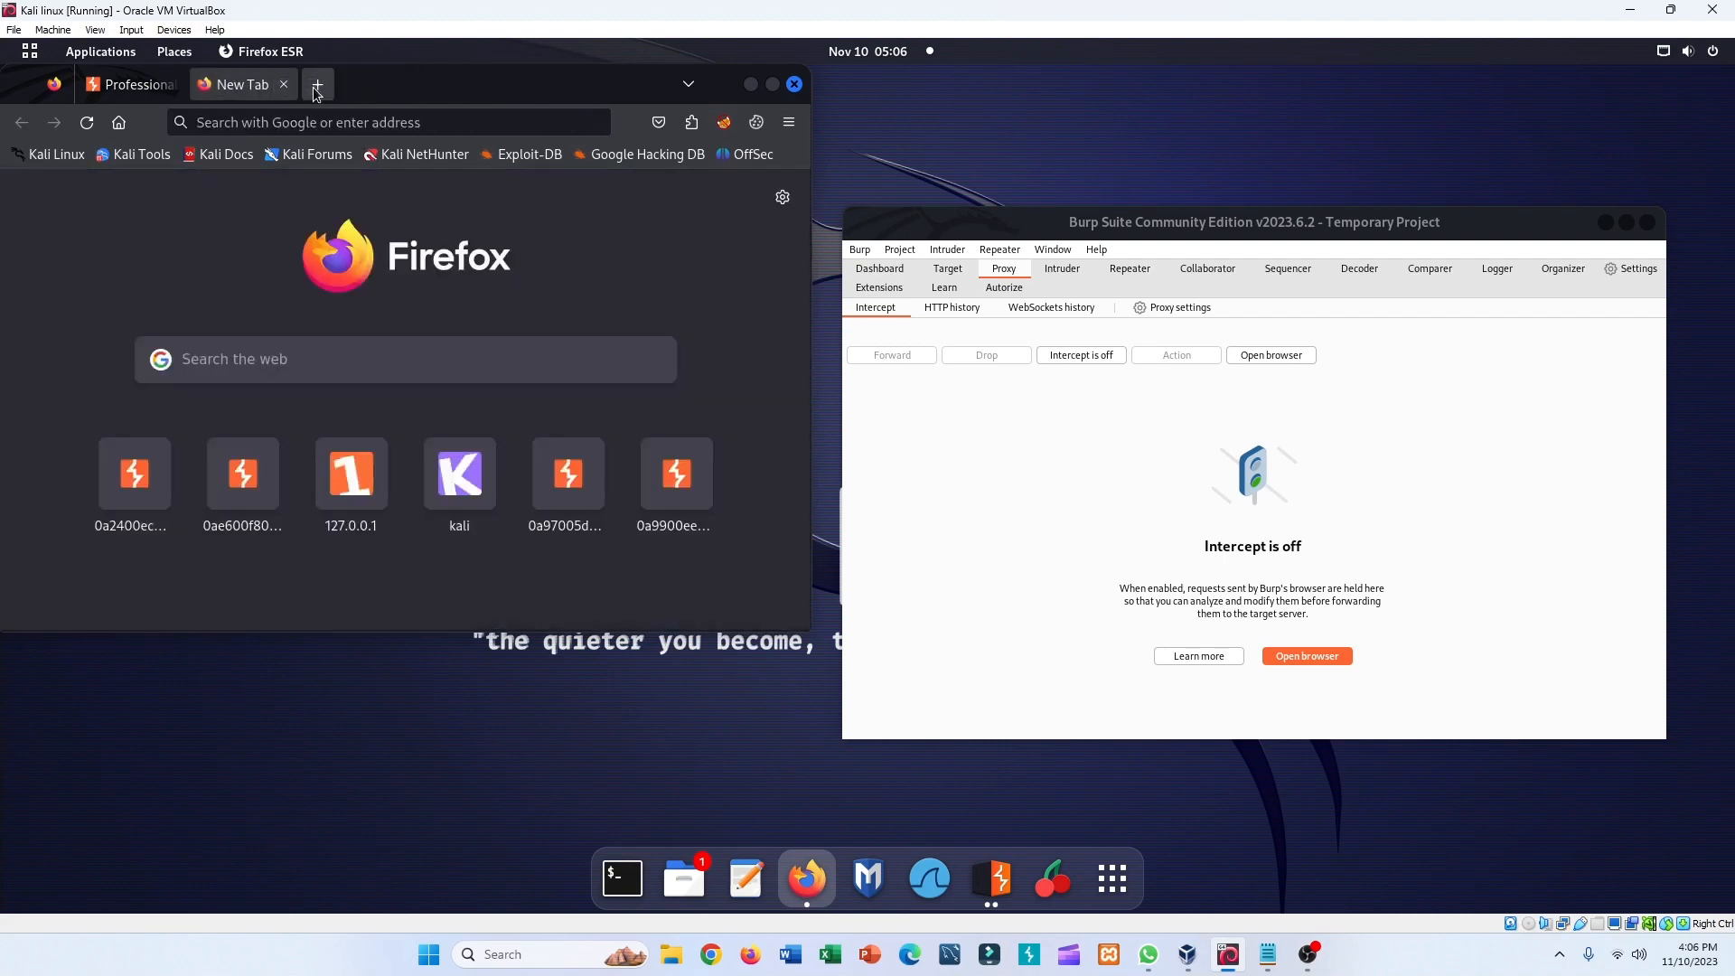
- Activate the BurpSuite proxy in FoxyProxy from another new tab
click(317, 89)
click(724, 122)
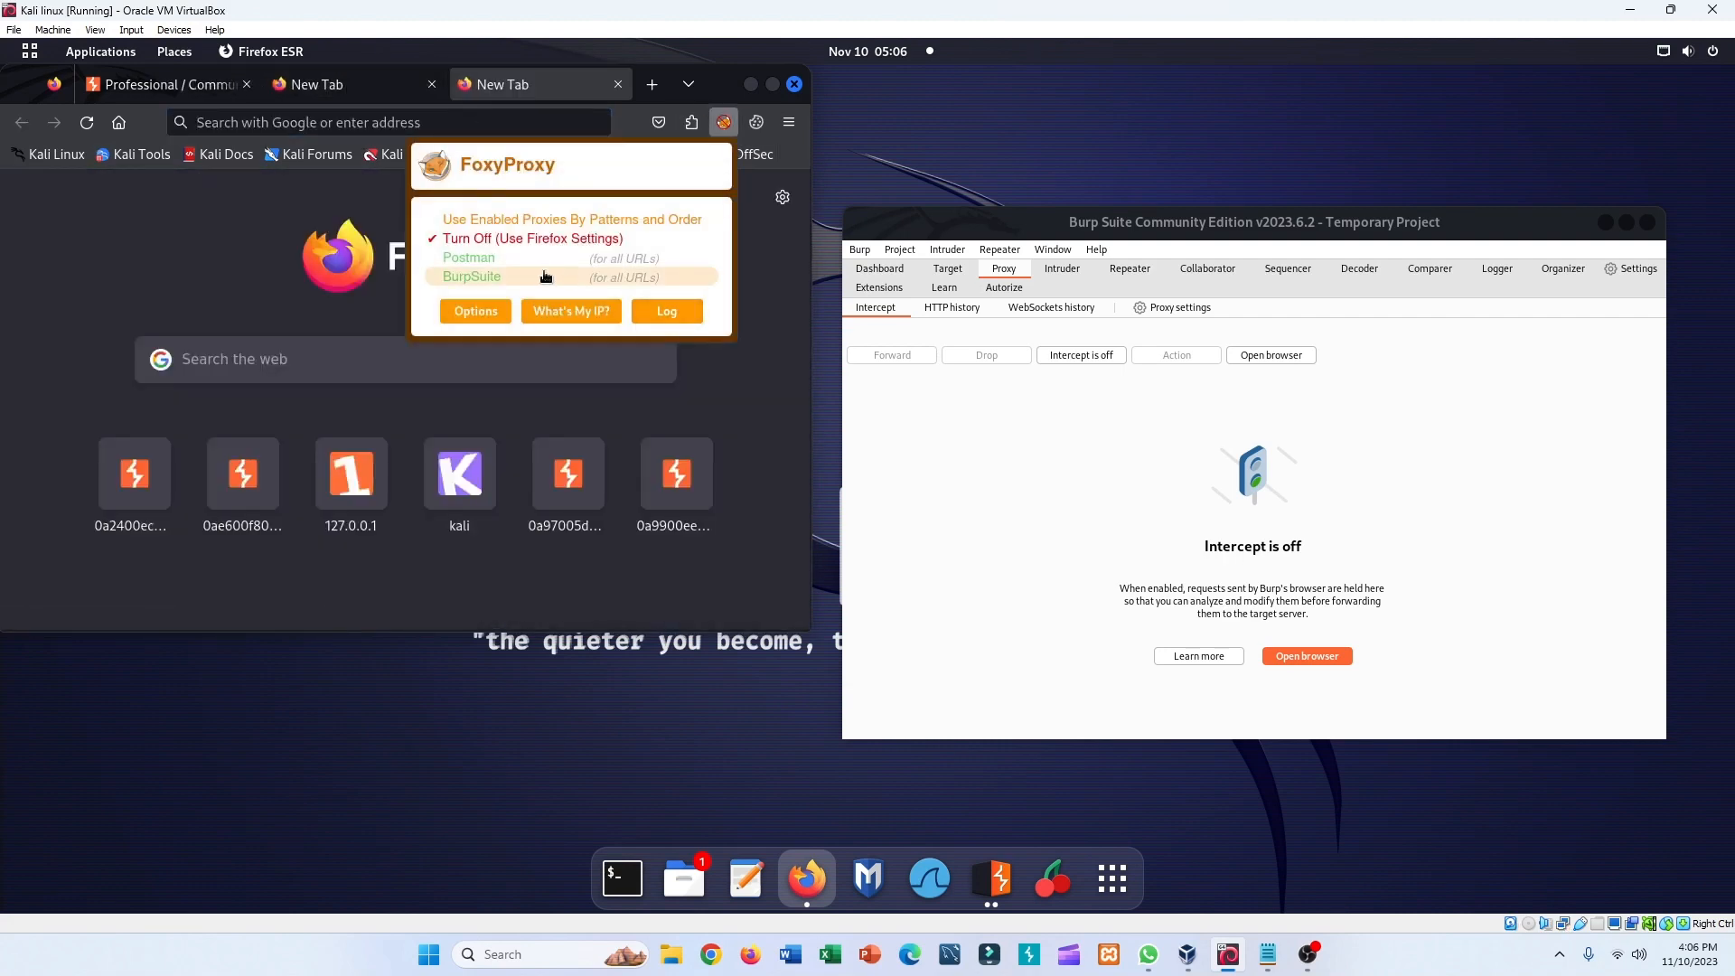
click(542, 277)
click(367, 121)
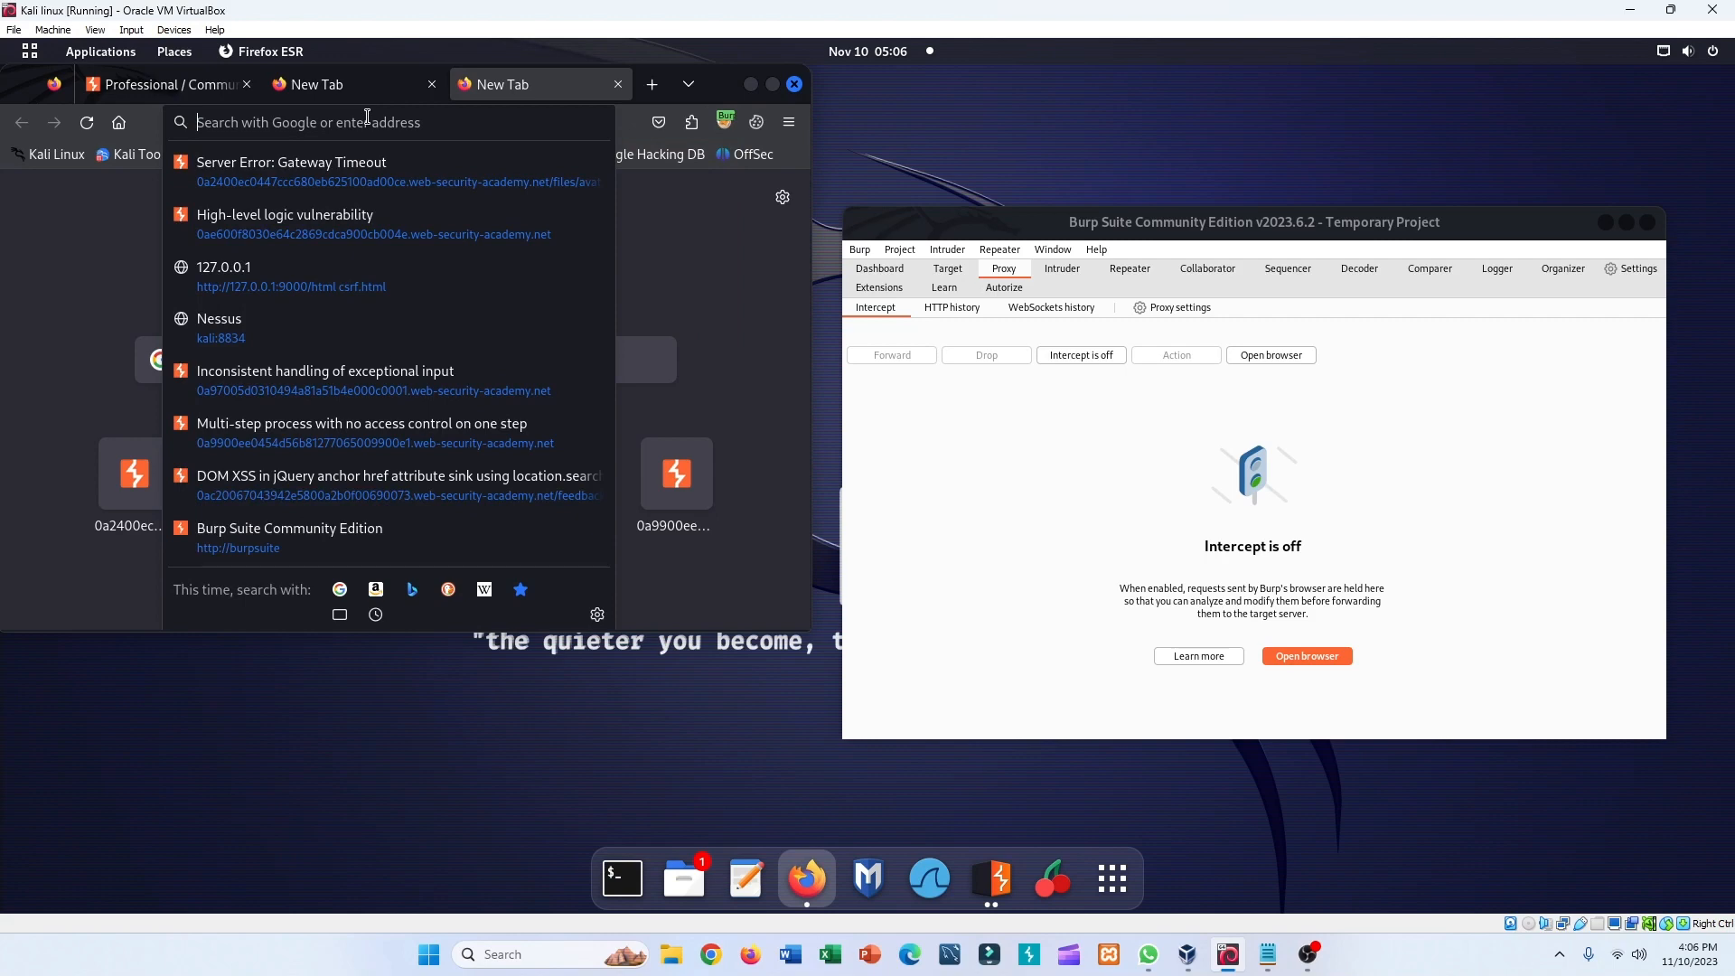
text(h)
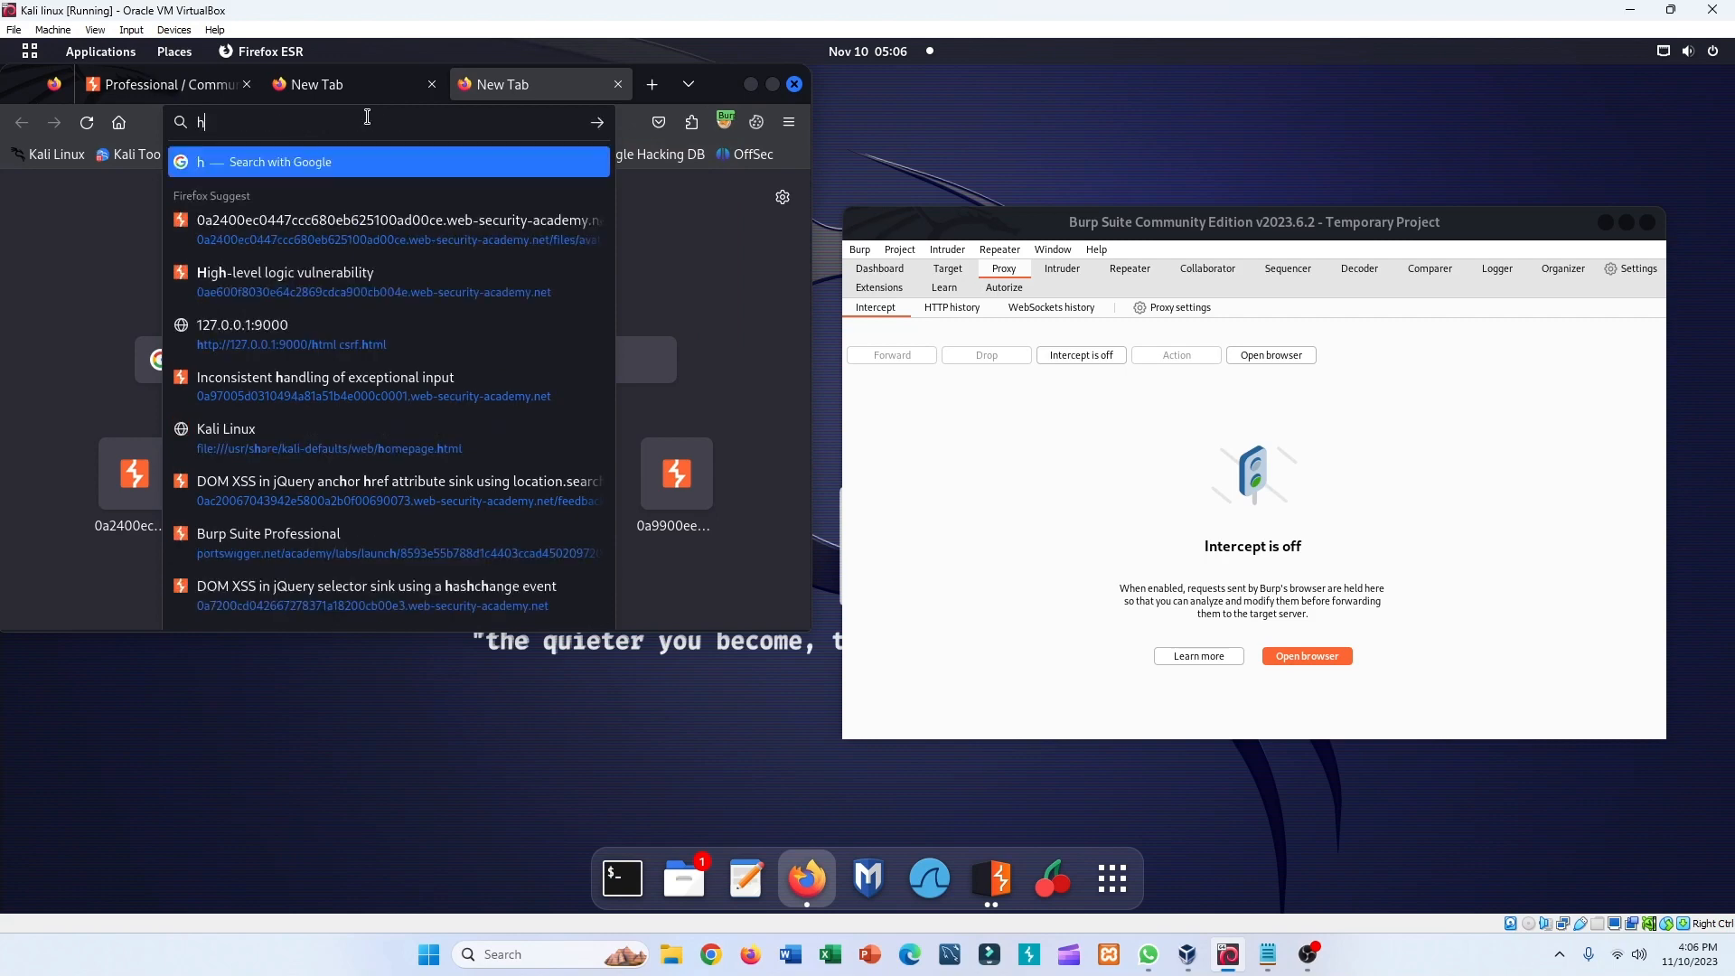
text(ttp:)
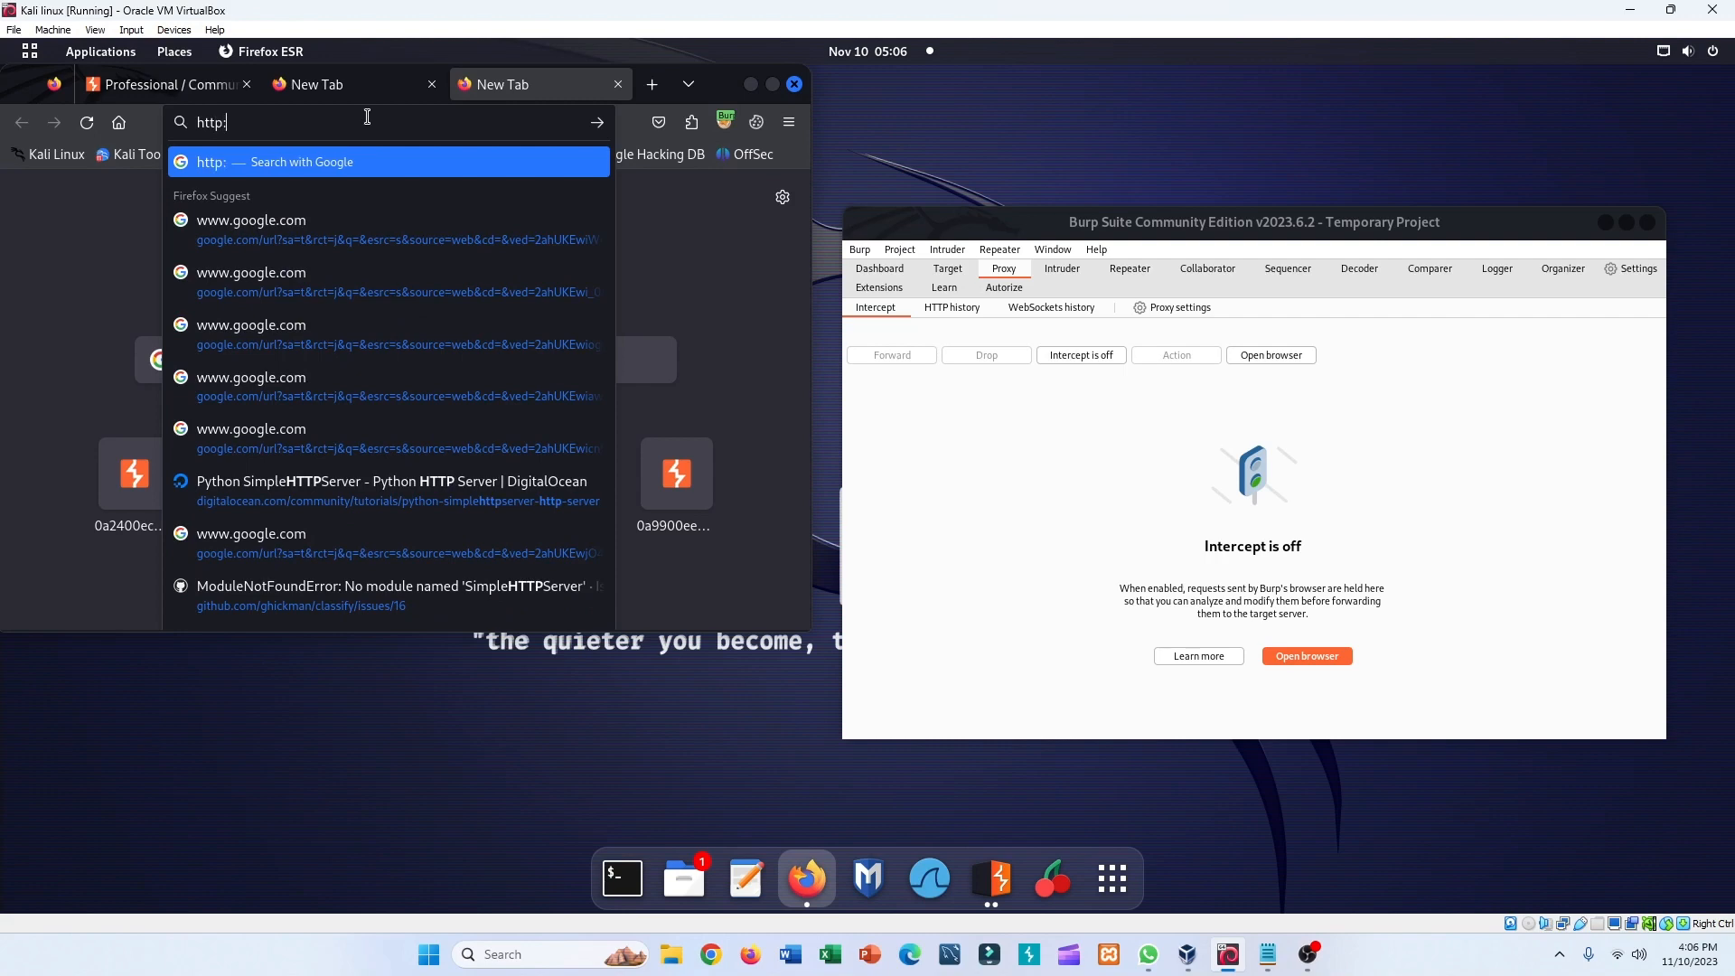
text(//burp)
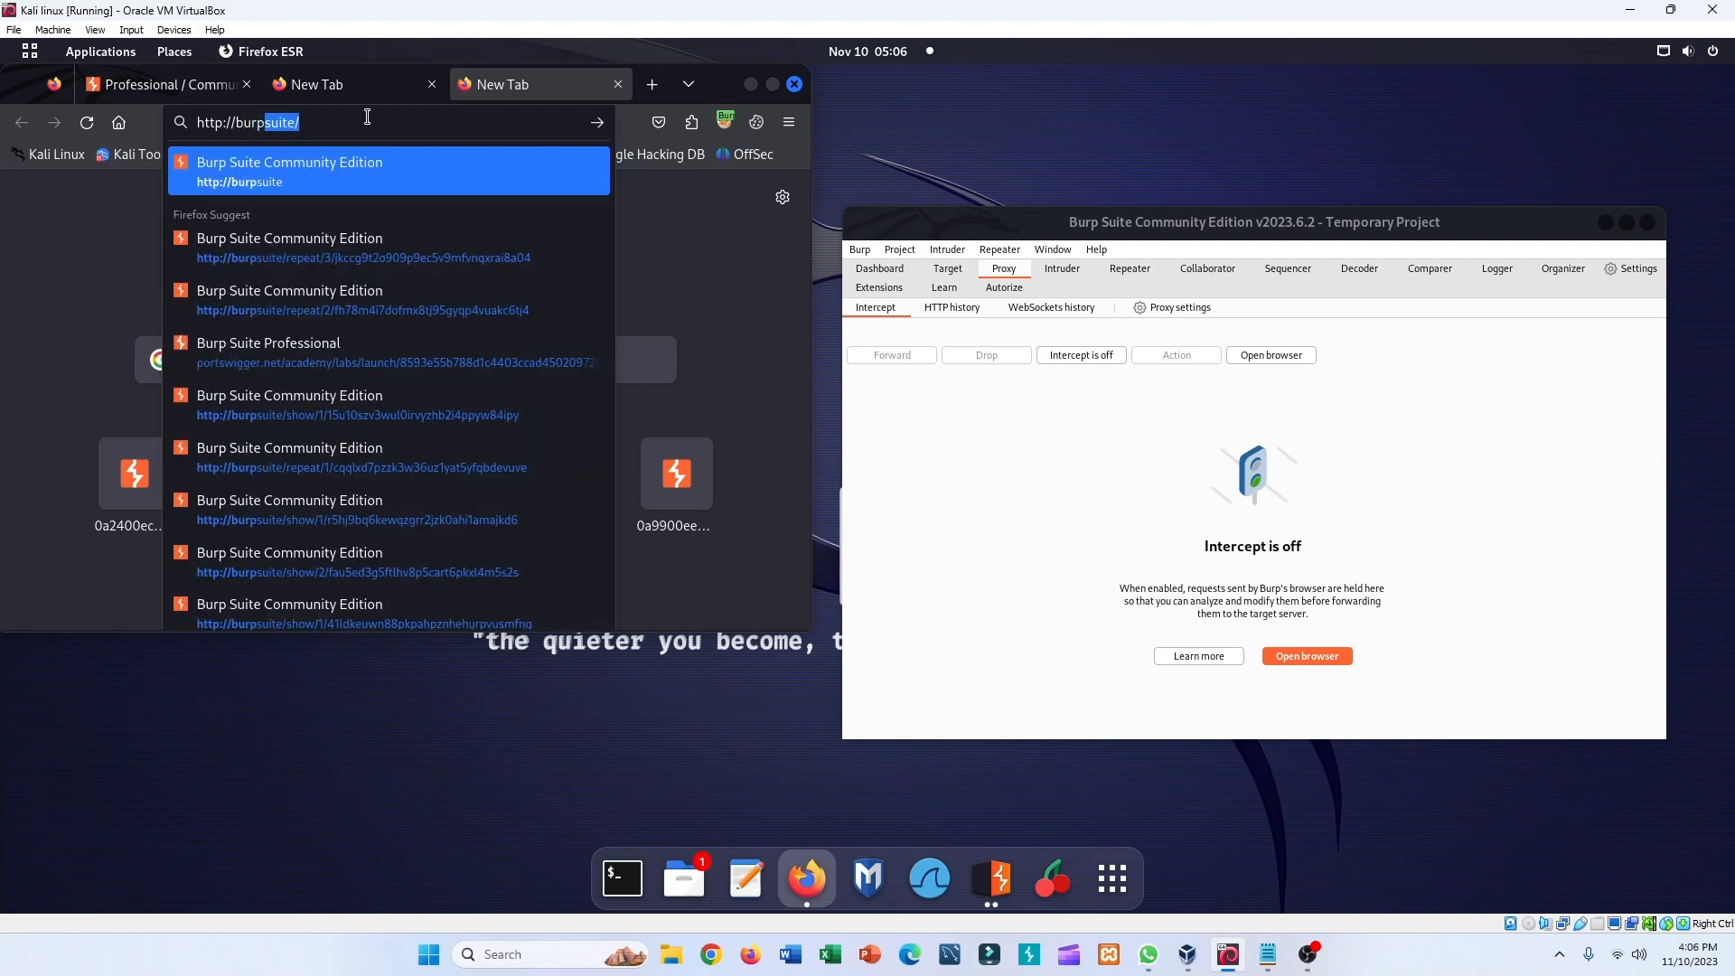
key(Return)
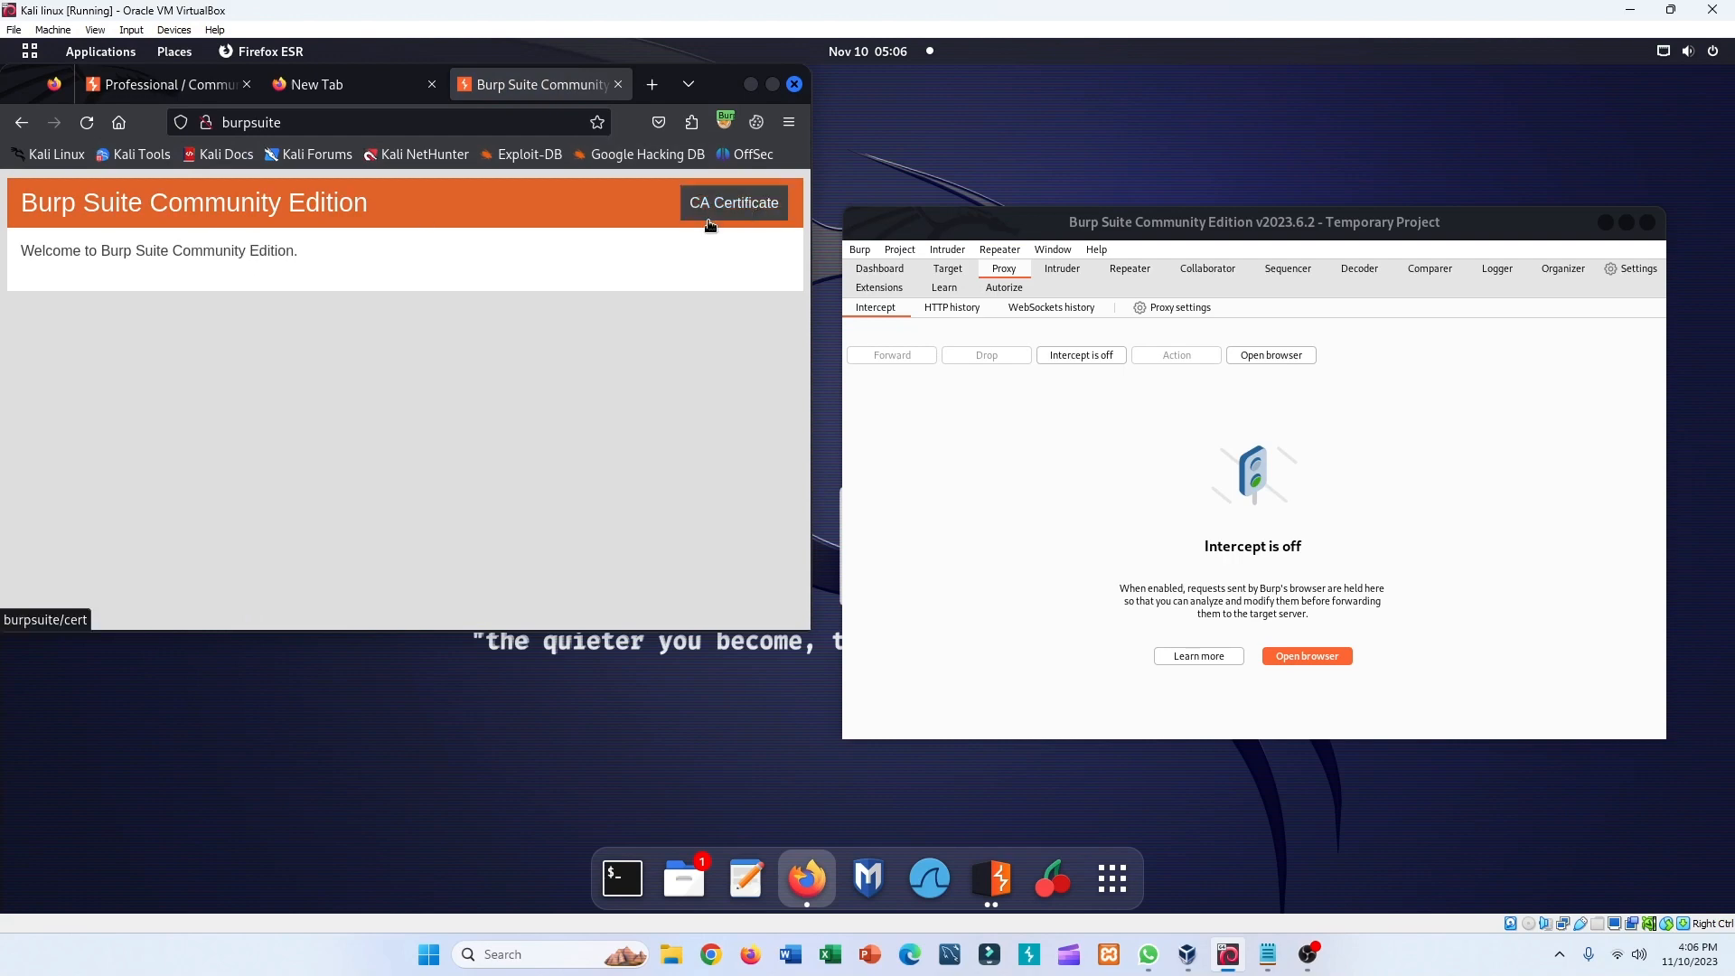
- Examine the HTTP history in Burp Suite's Proxy tool for captured browser requests
click(393, 97)
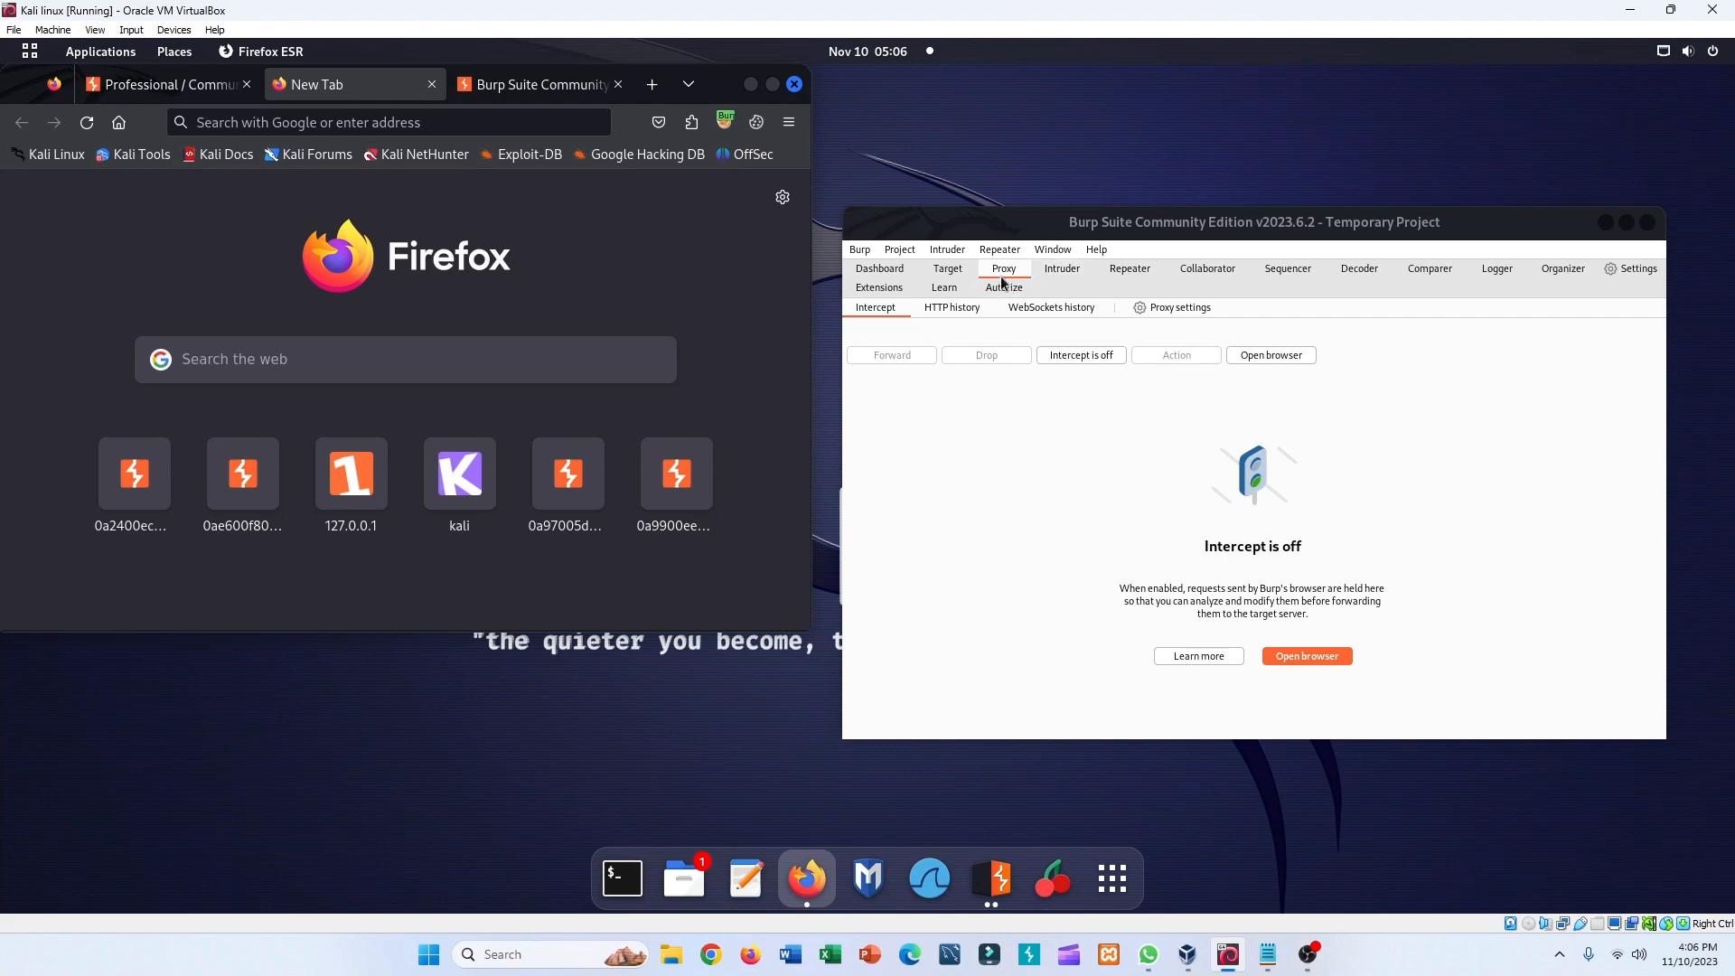
click(960, 311)
click(960, 311)
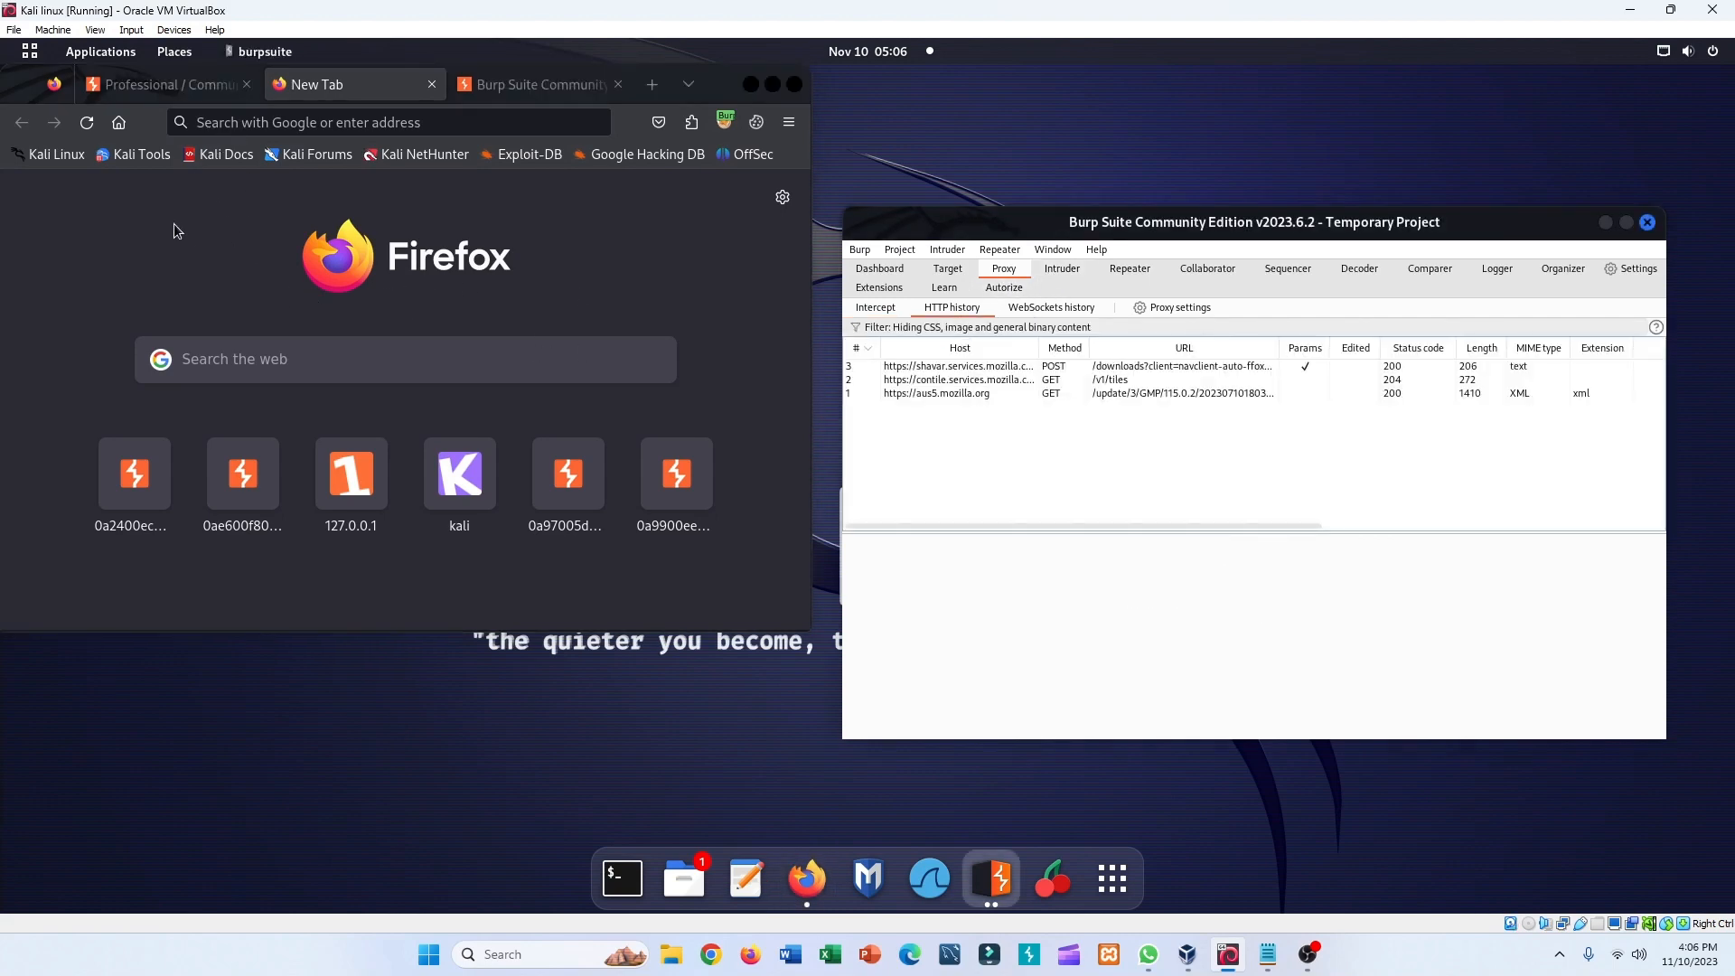
- Return to the Burp Suite welcome page in Firefox and check its full address
click(524, 86)
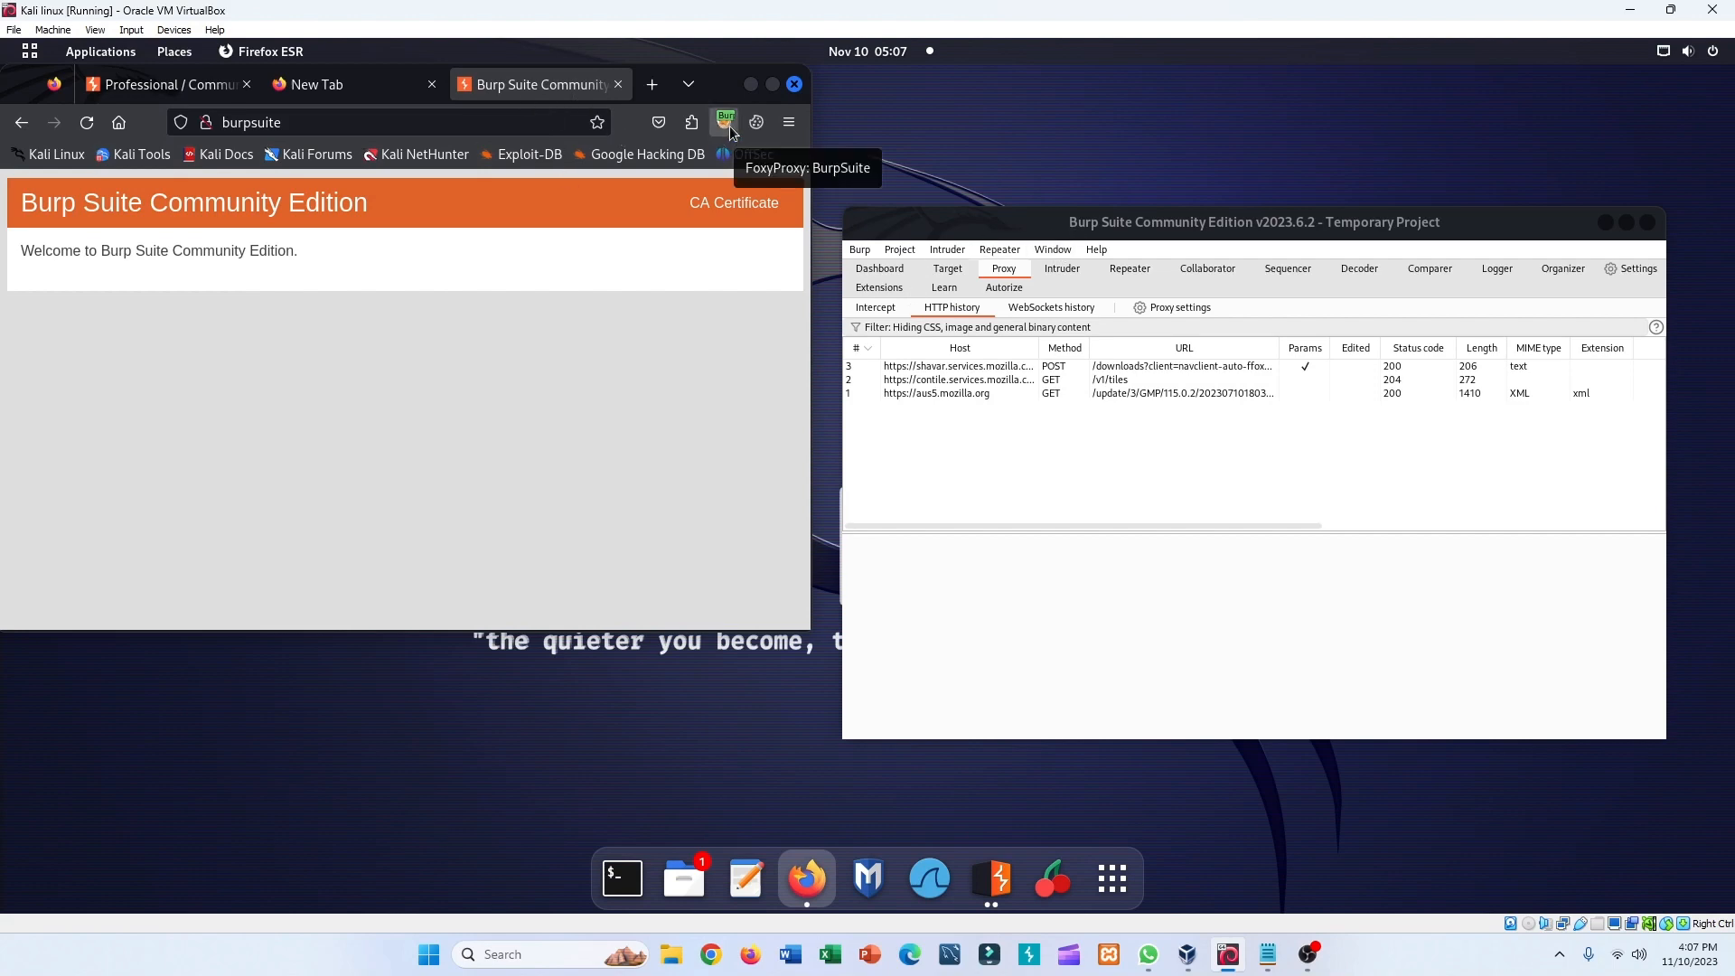
click(329, 123)
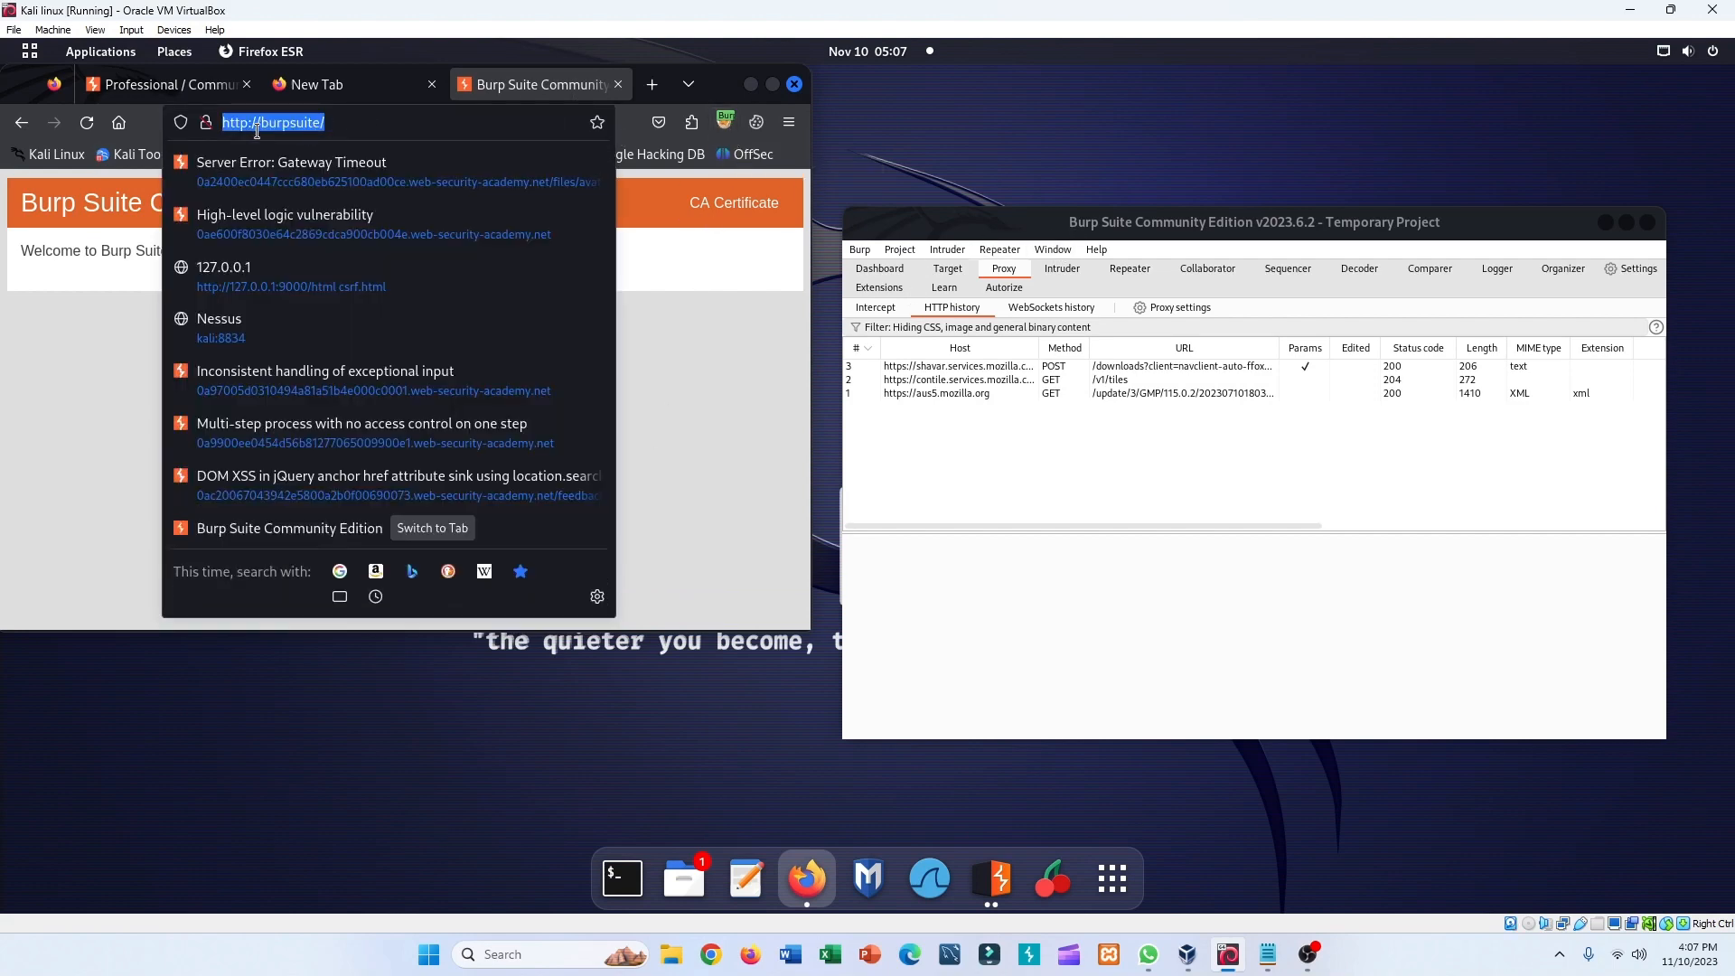
click(652, 348)
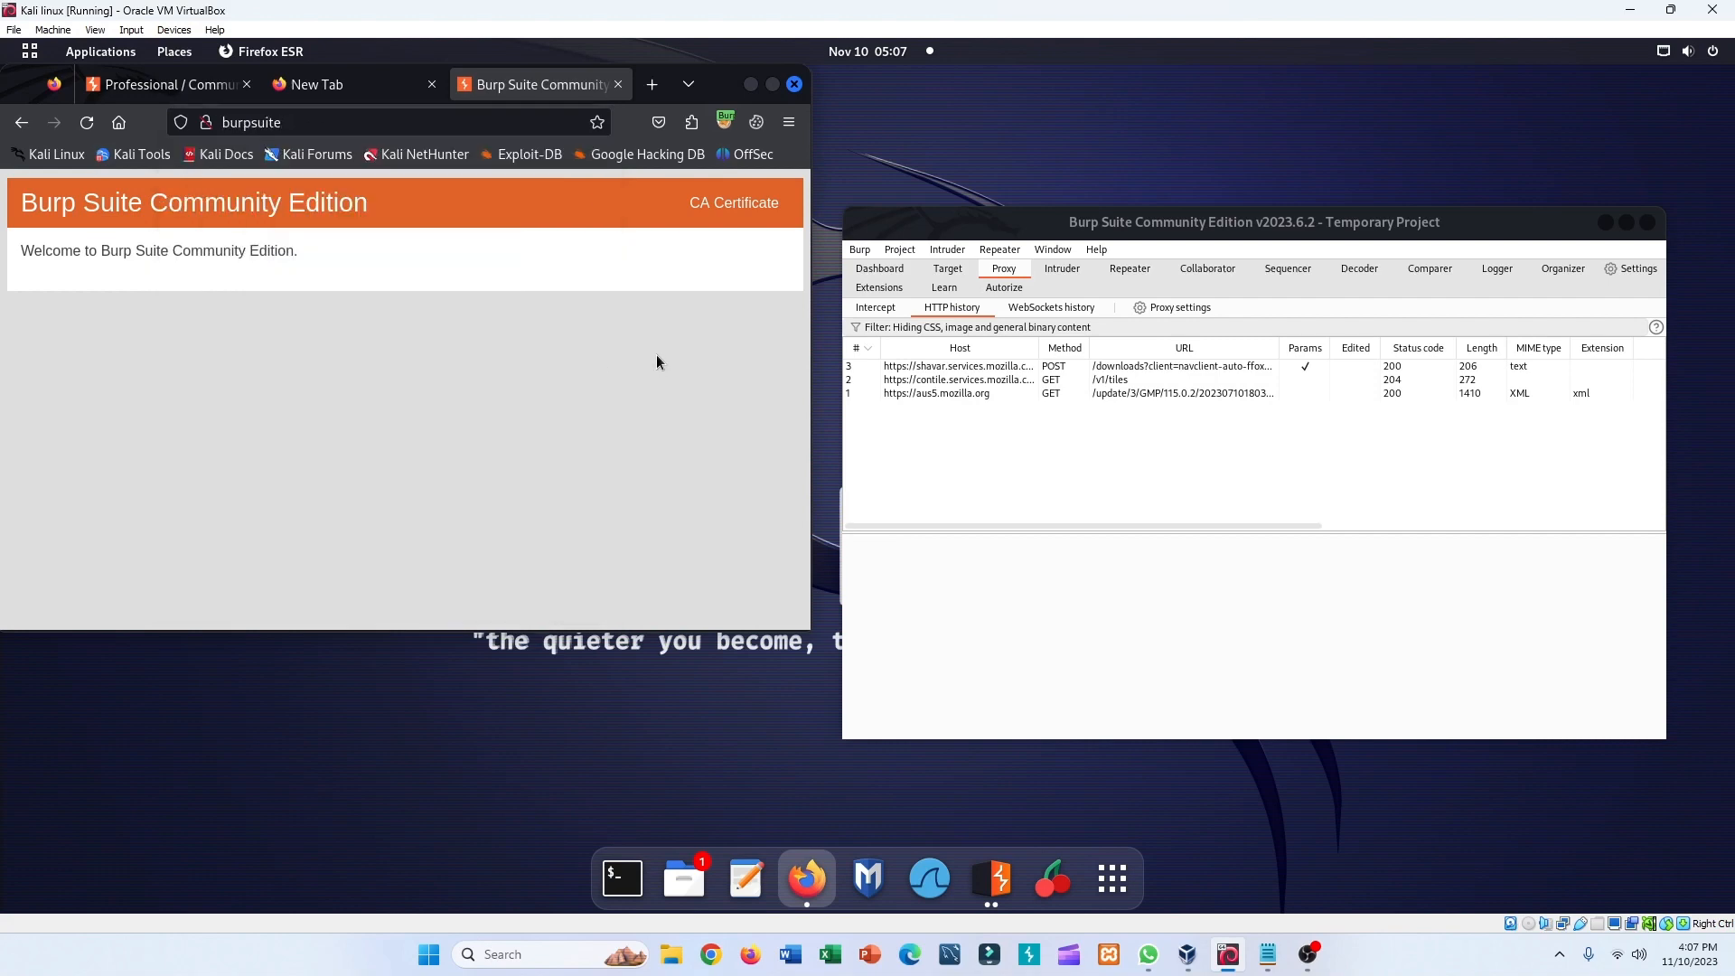
- Download Burp's CA certificate from the Burp Suite Community Edition welcome page
click(755, 218)
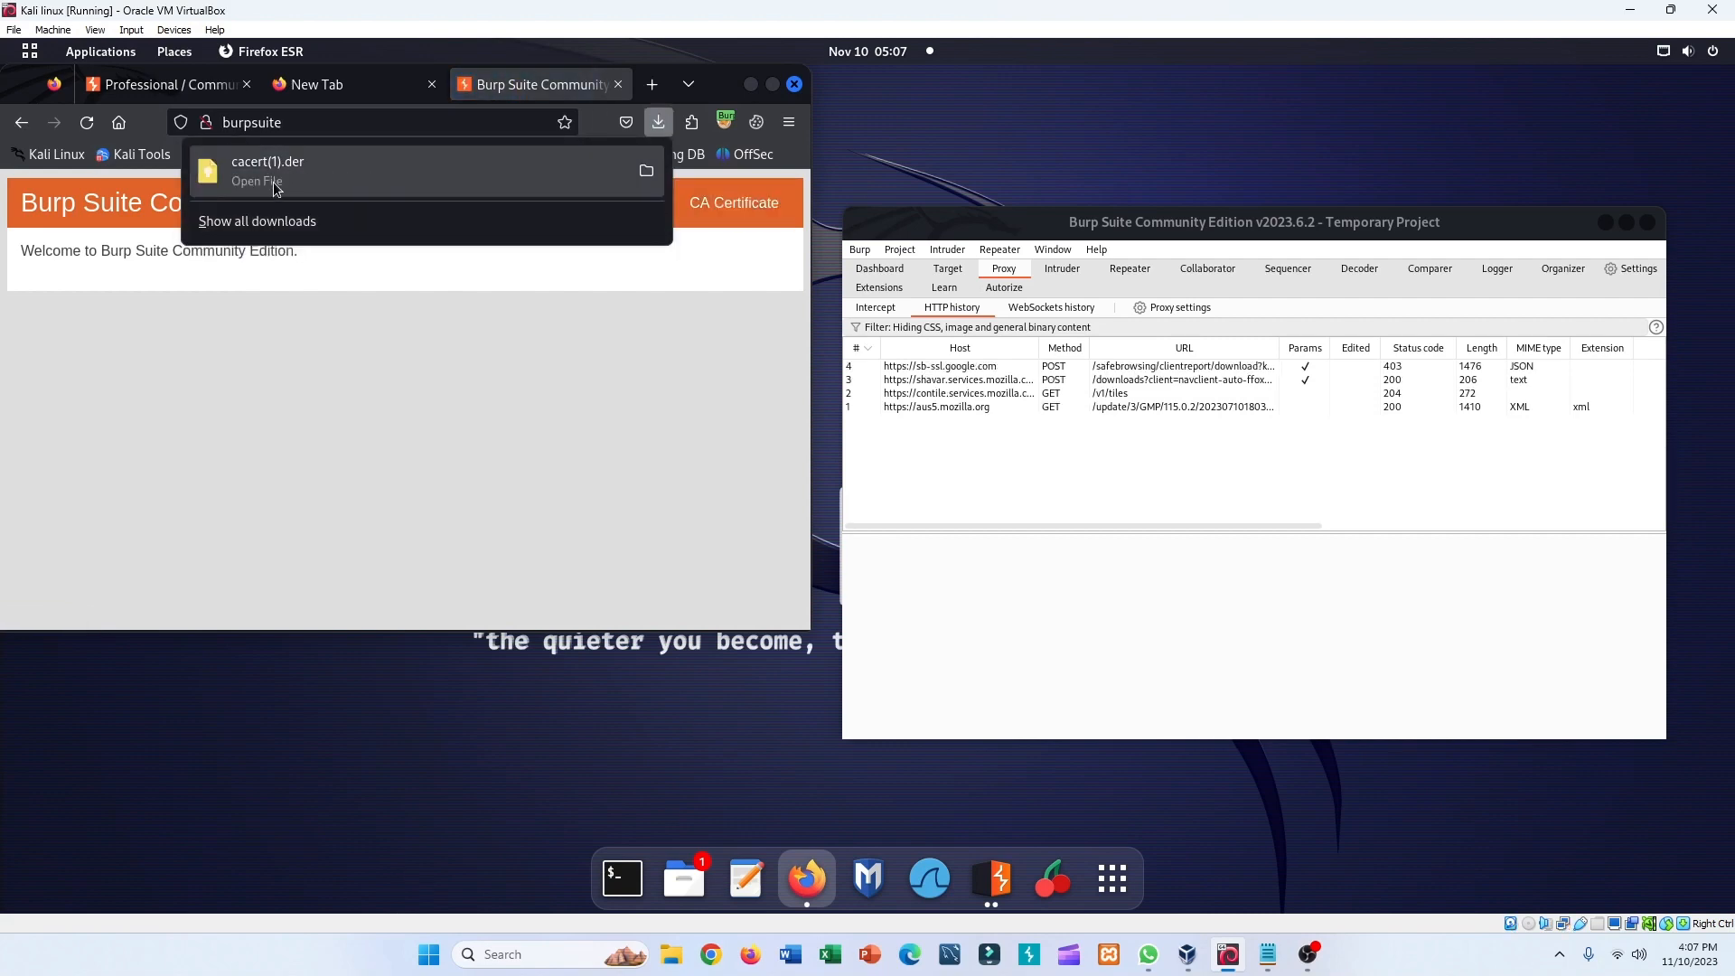
click(475, 285)
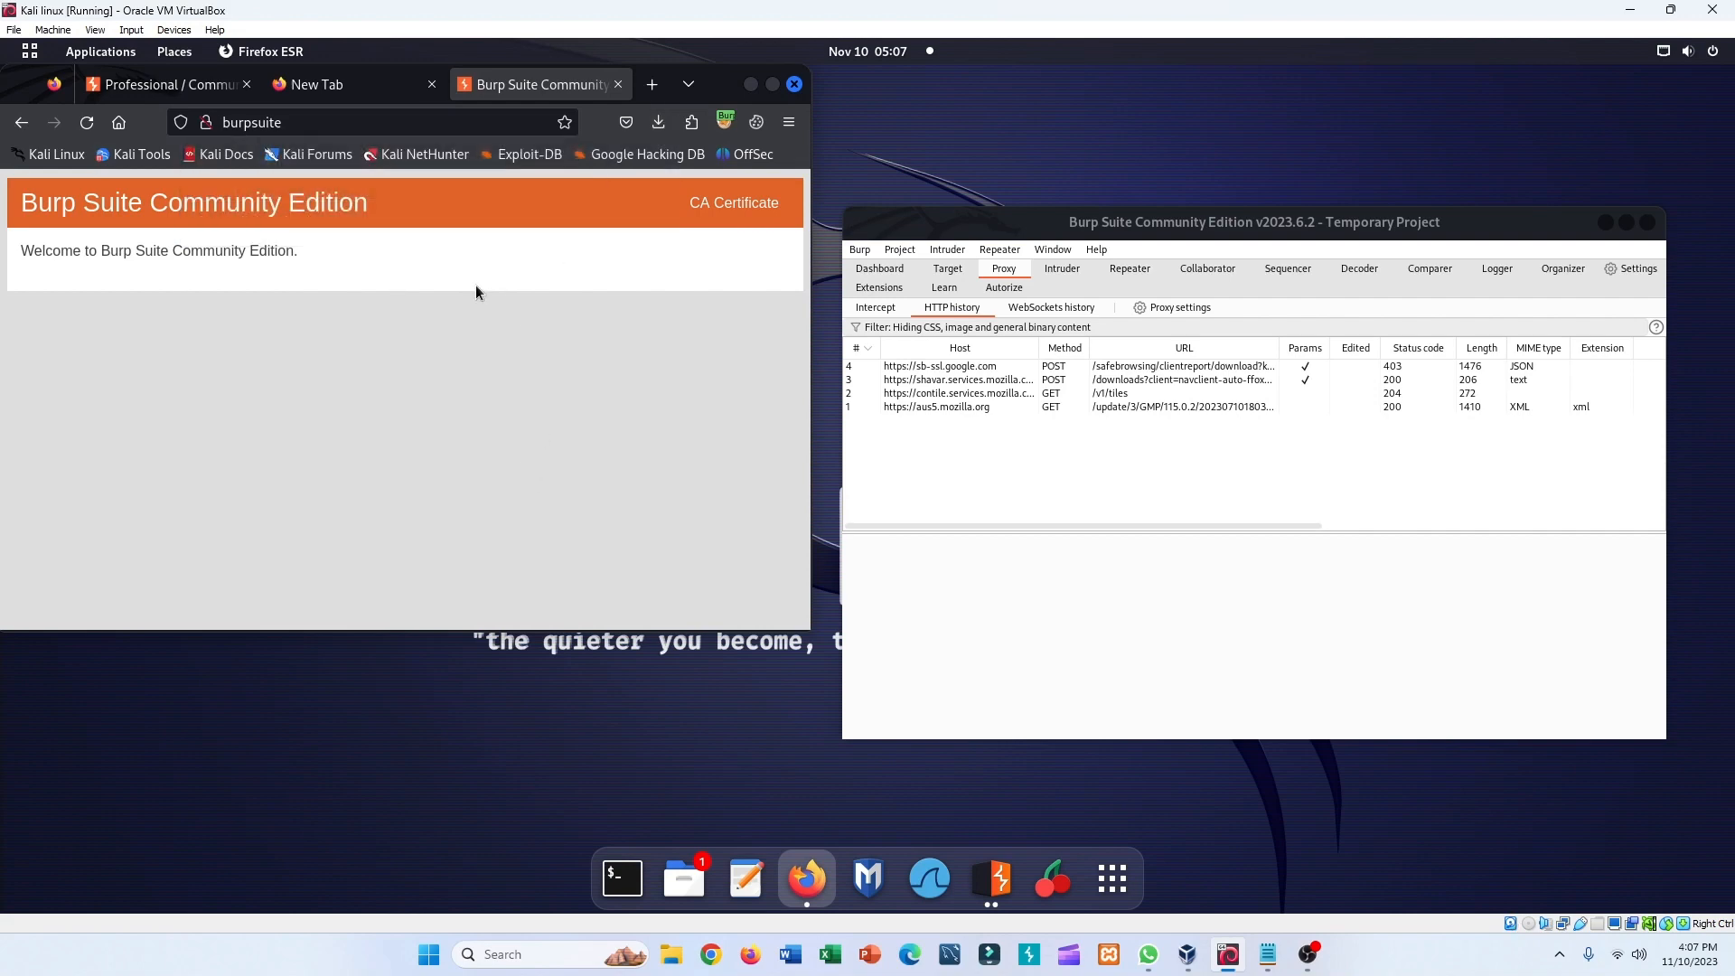
- Search Firefox's settings for "cer" and open the certificate manager
click(334, 90)
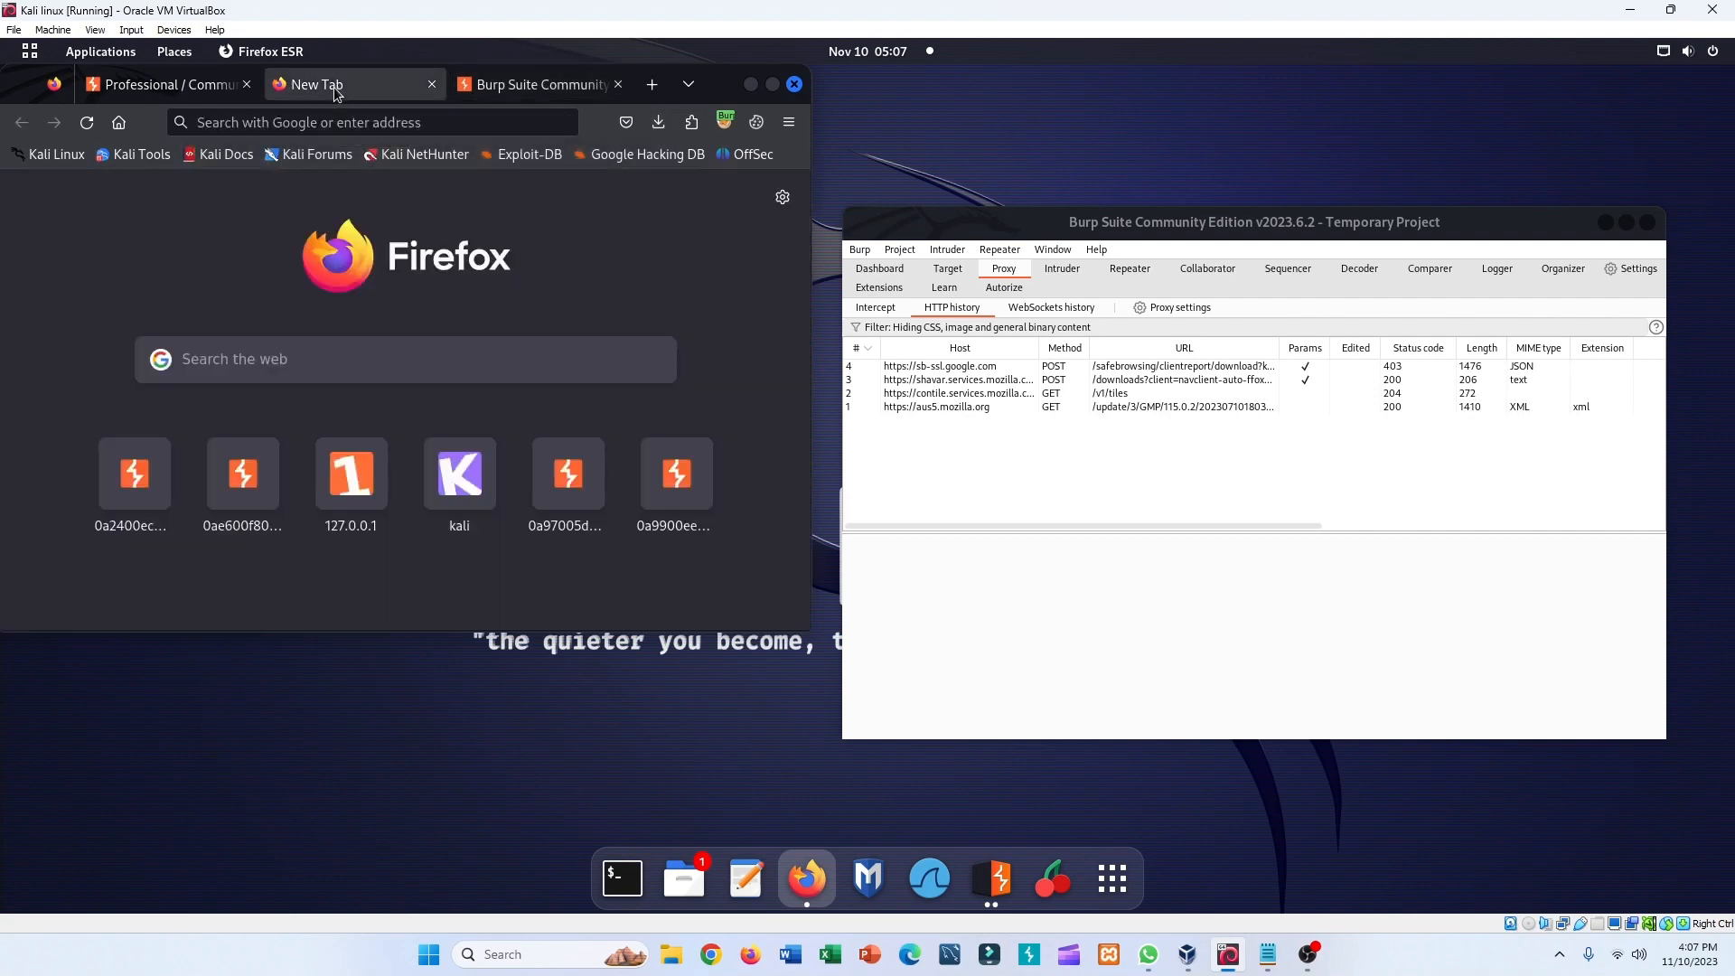
click(790, 122)
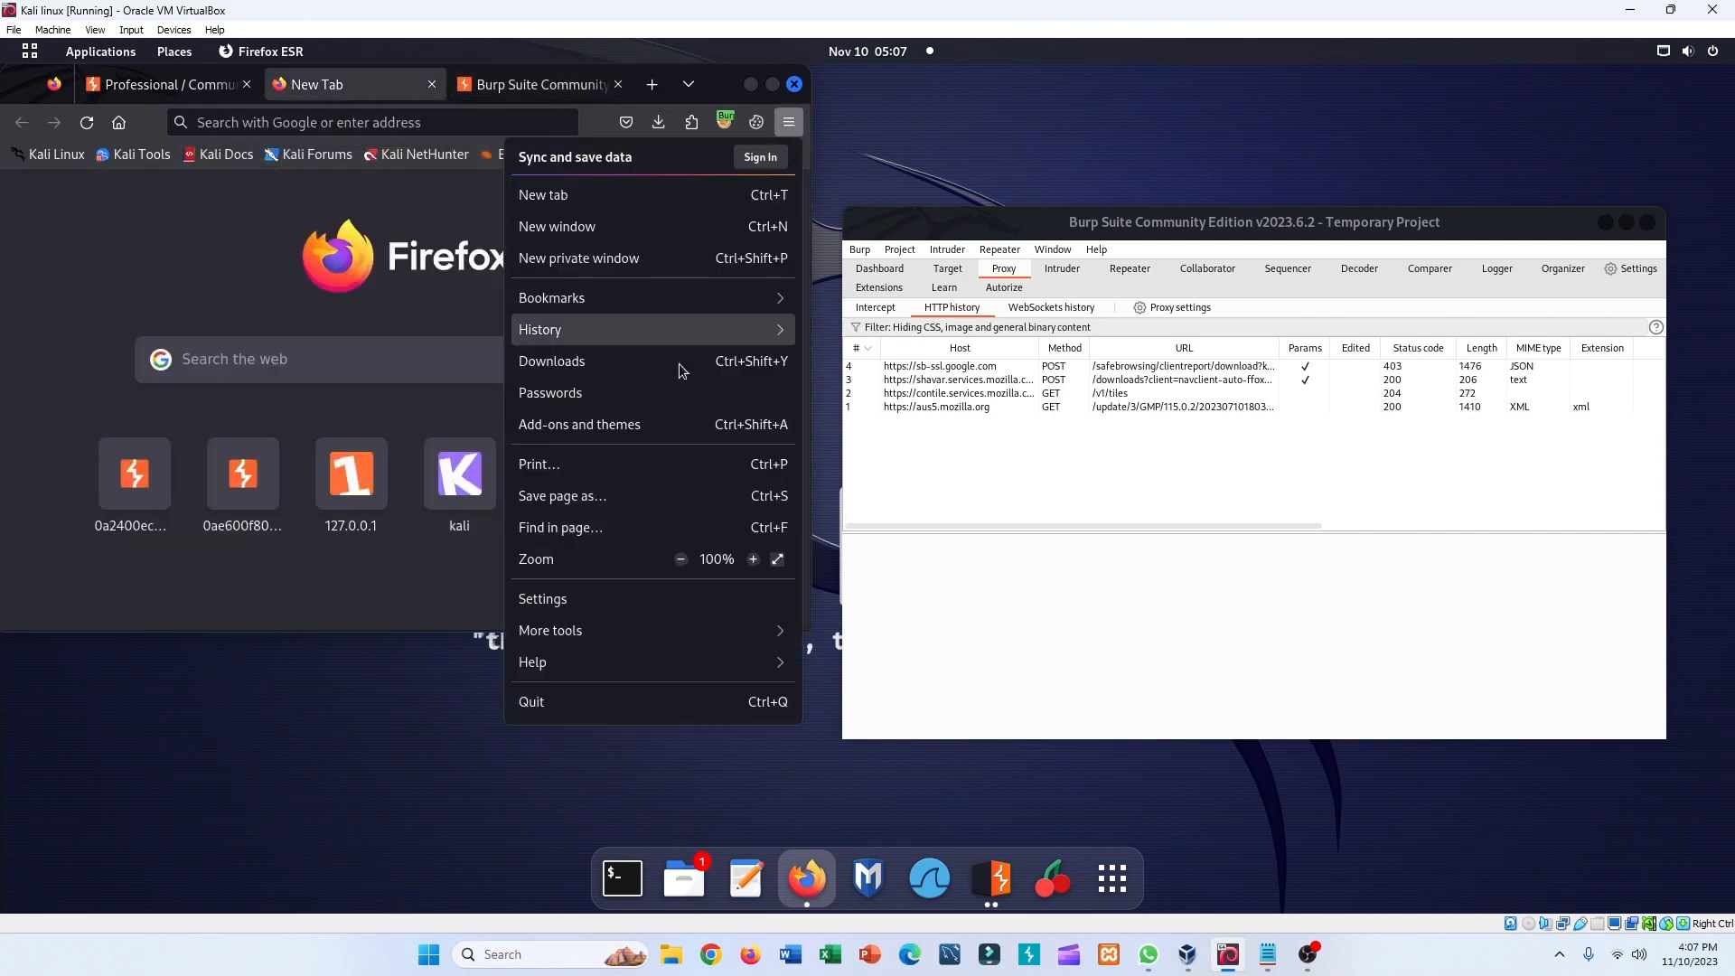
click(591, 598)
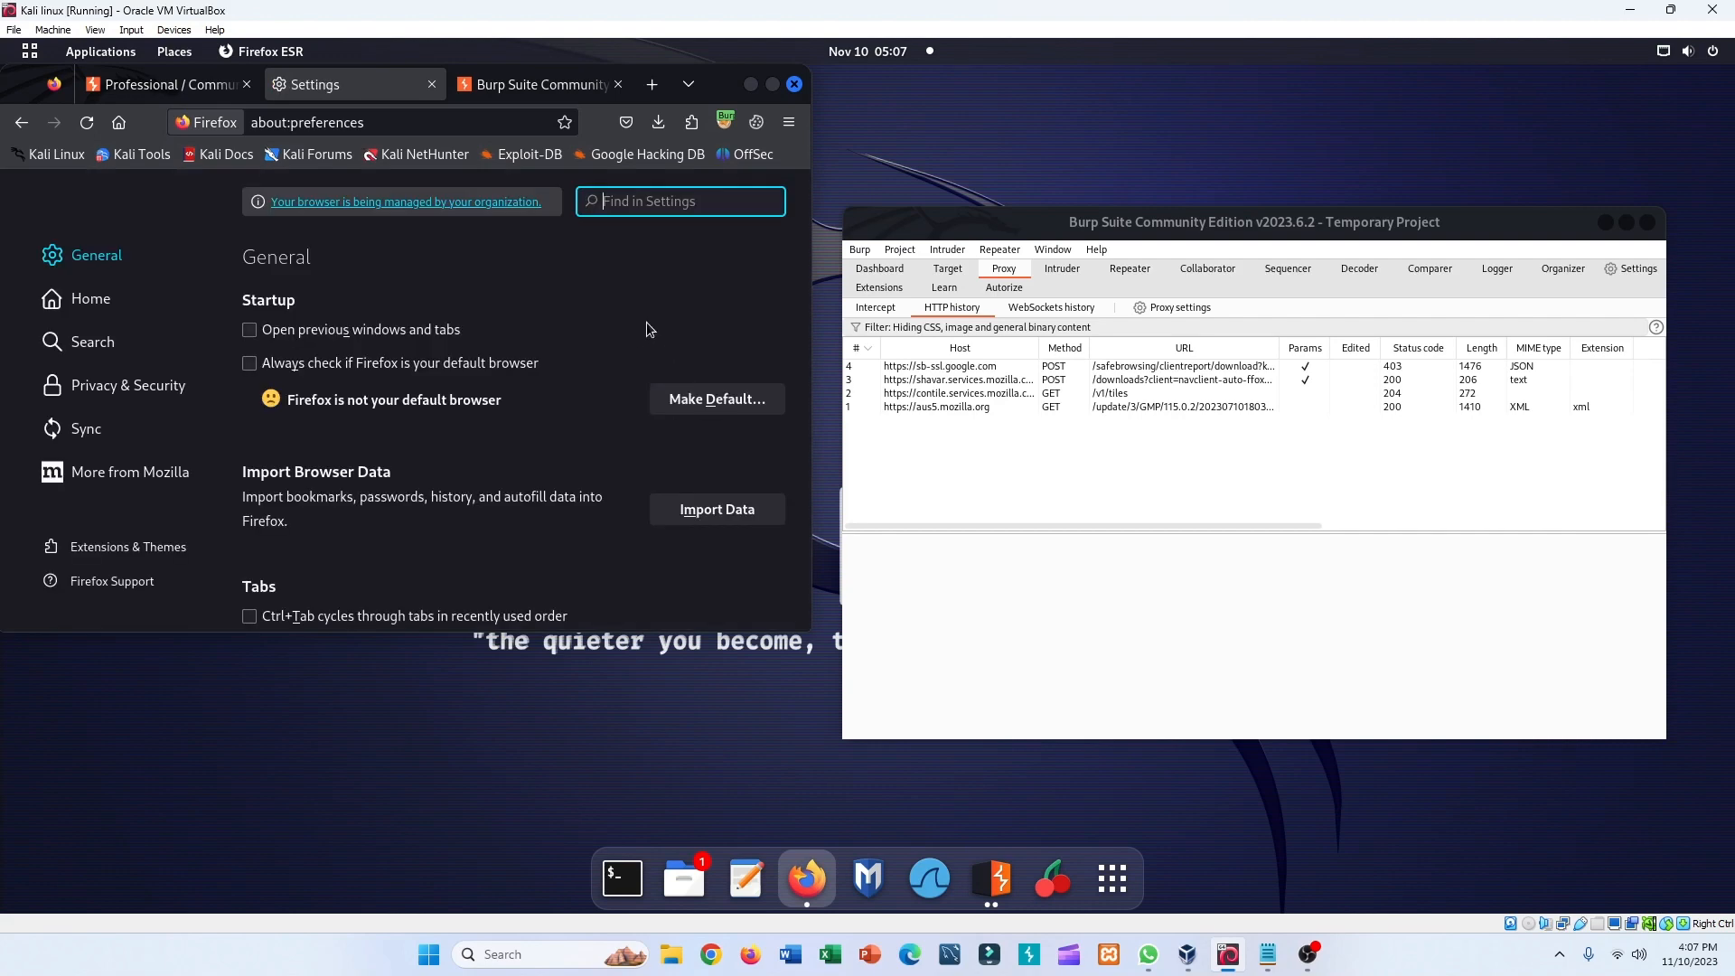
text(cer)
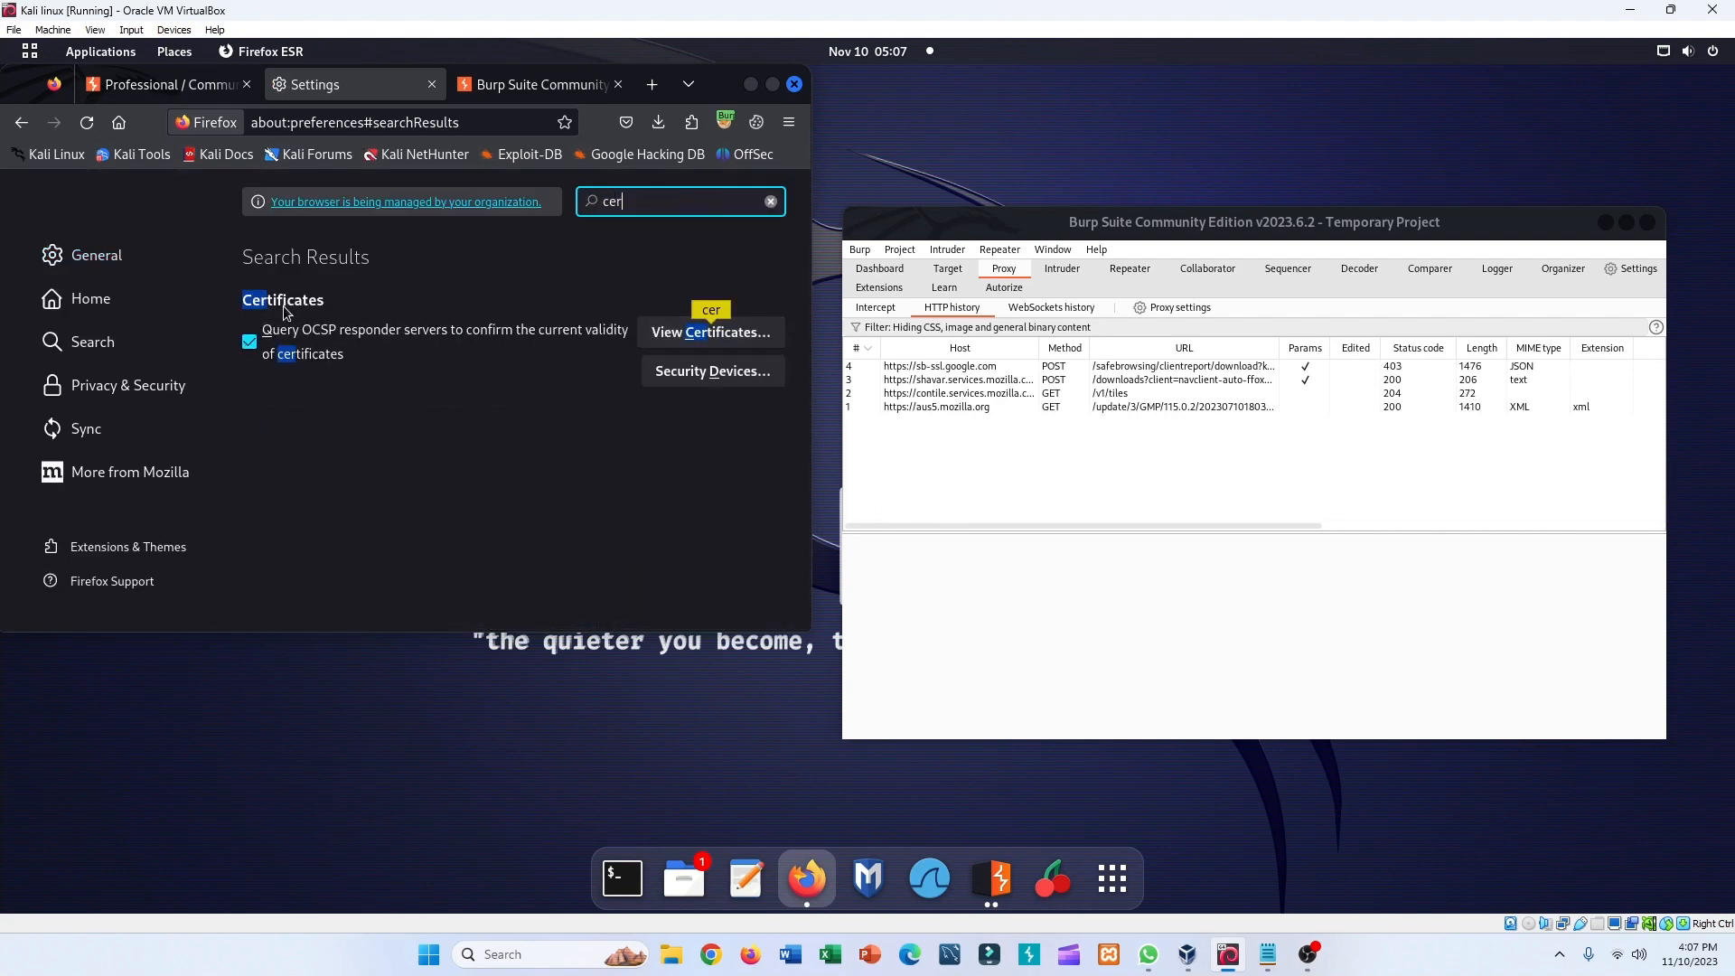
click(670, 344)
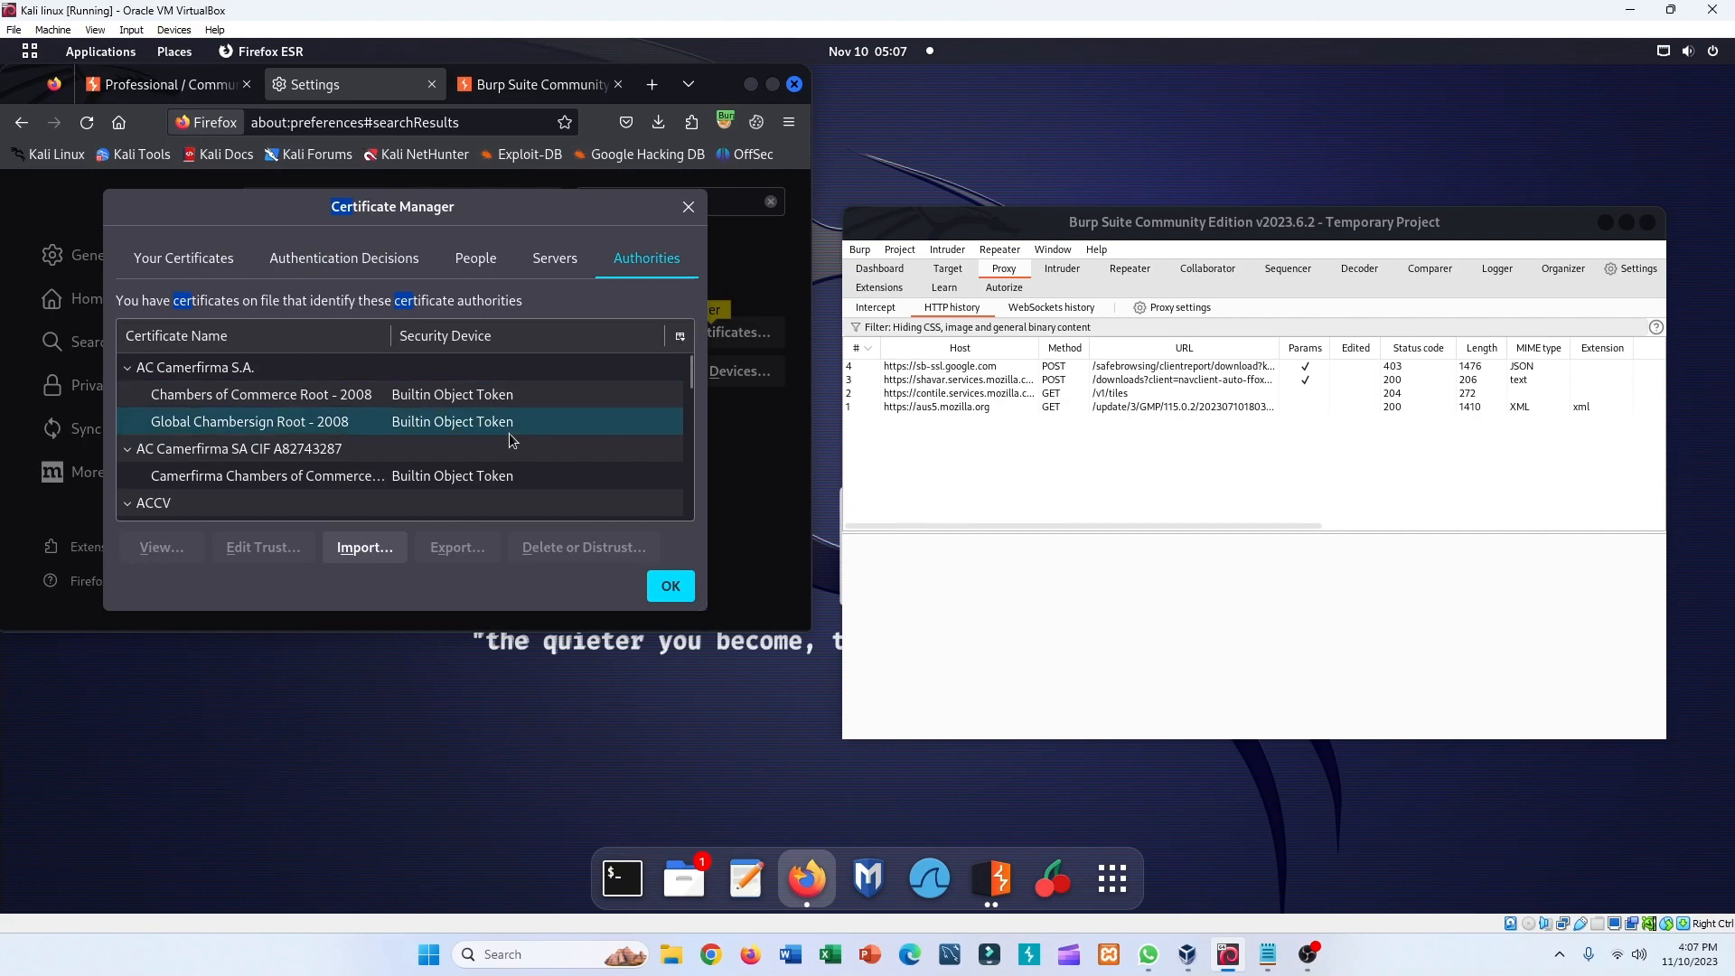
- Import the downloaded cacert(1).der file as a certificate authority in Firefox
scroll(507, 439, down, 10)
scroll(512, 441, down, 8)
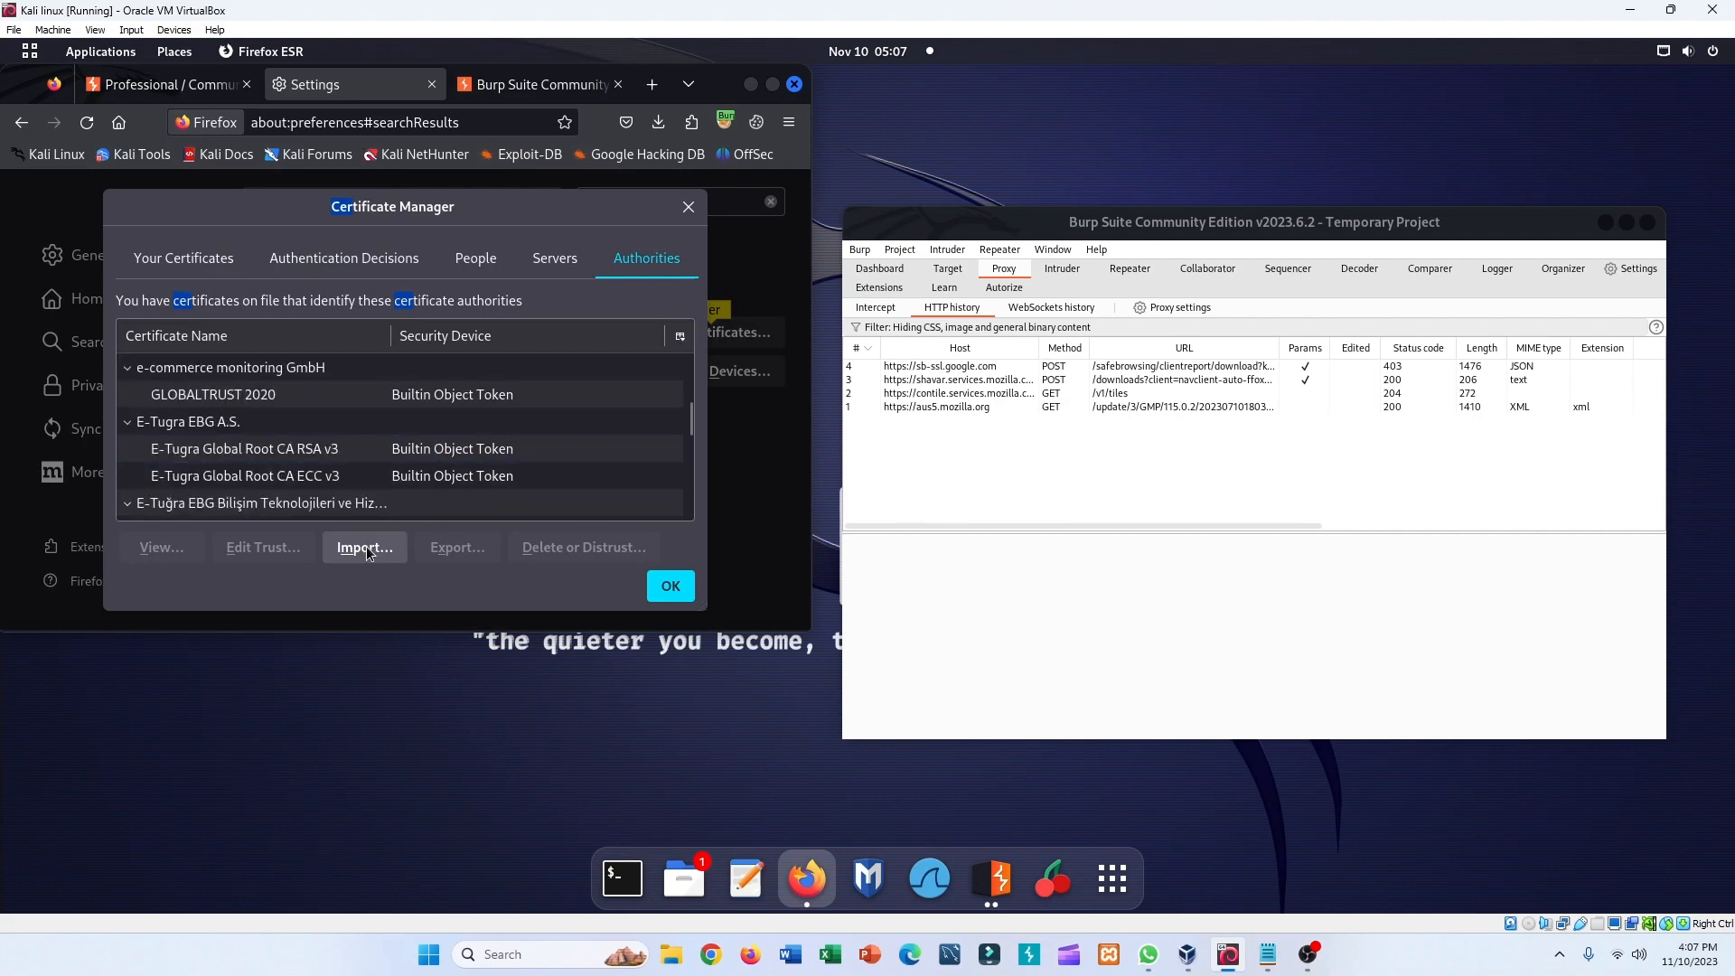
click(364, 547)
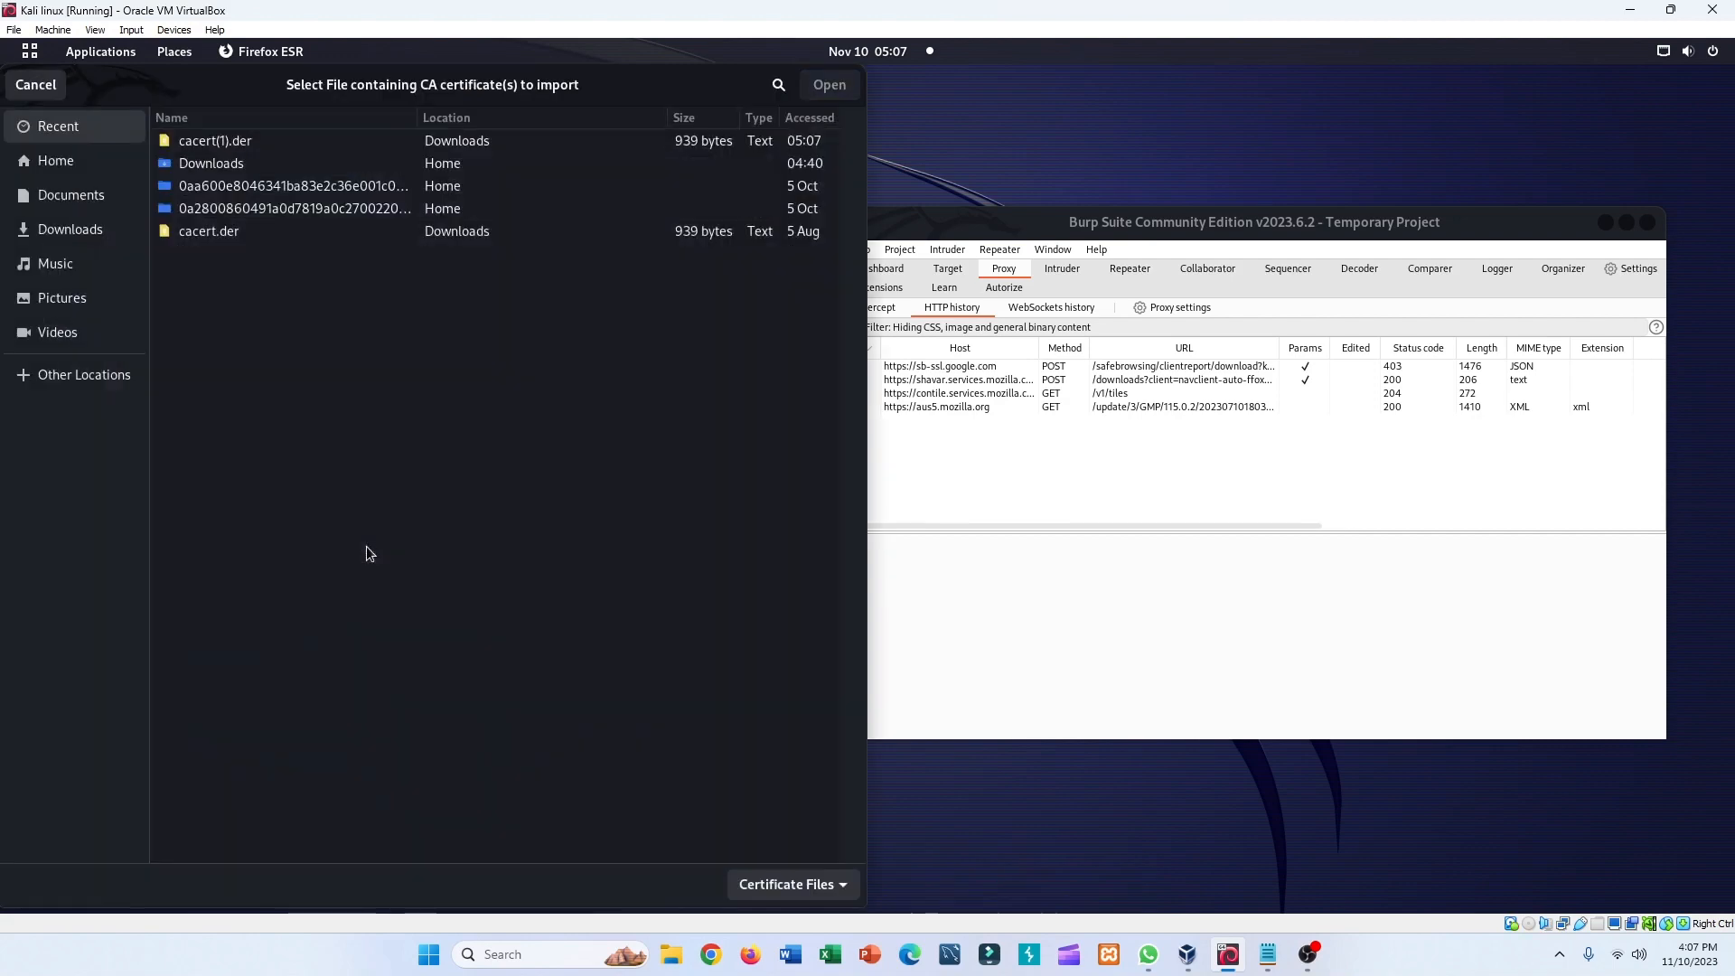
click(272, 144)
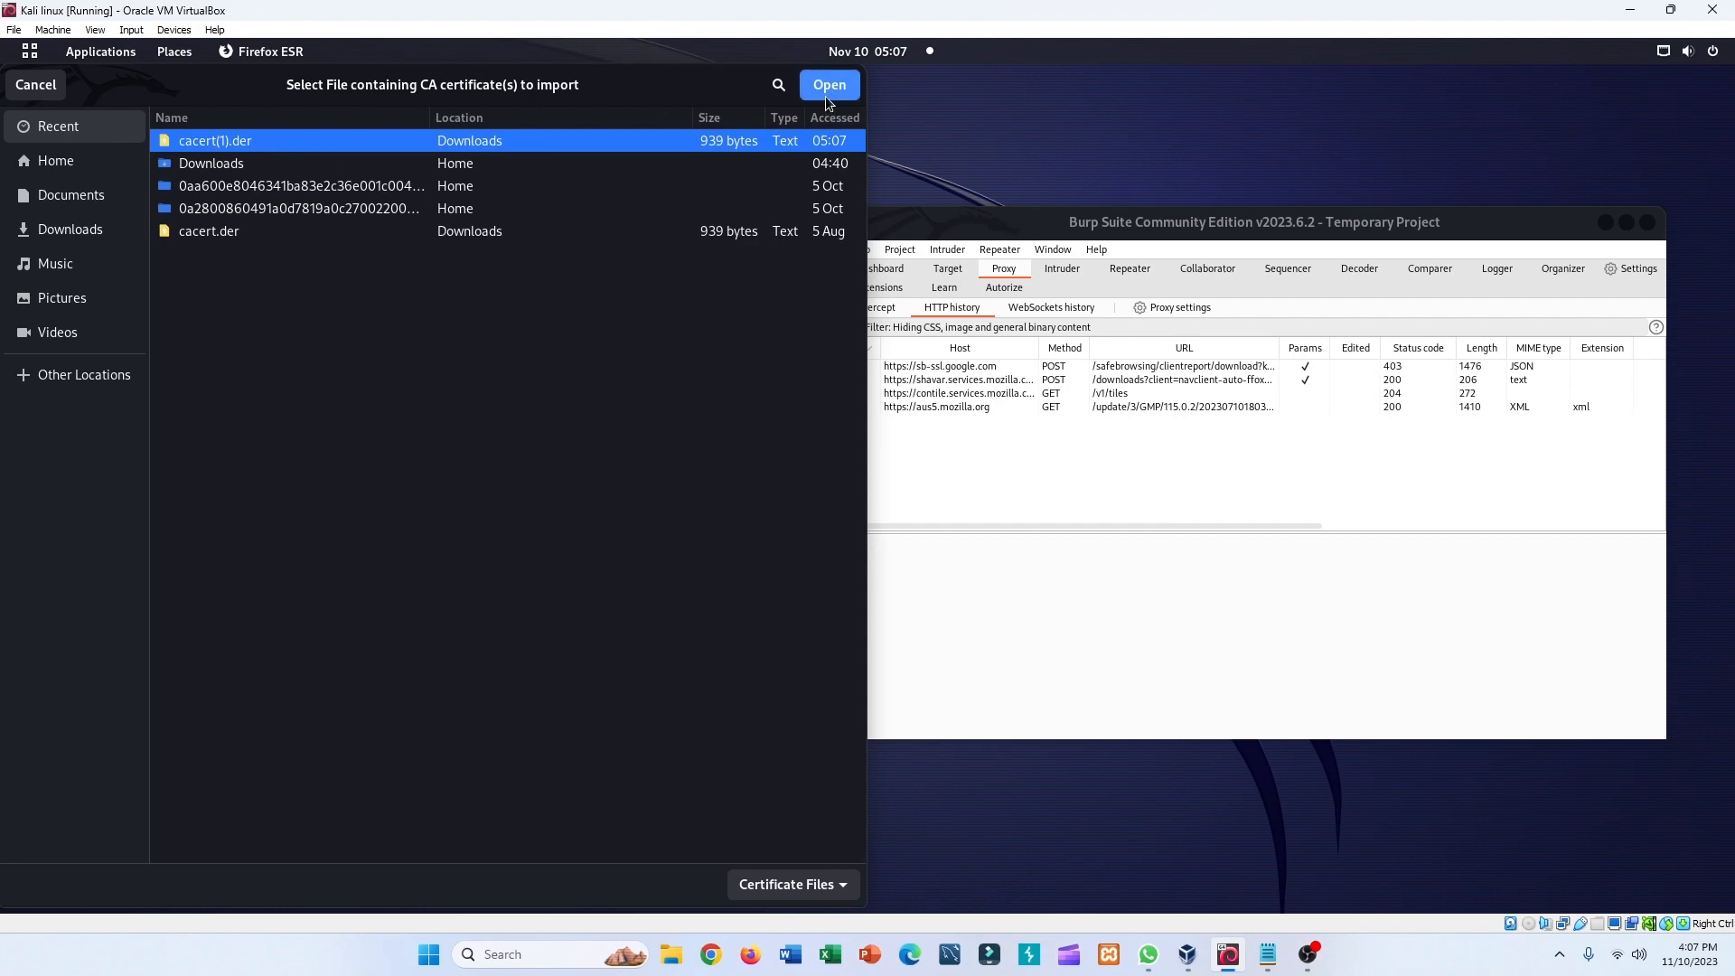
click(937, 129)
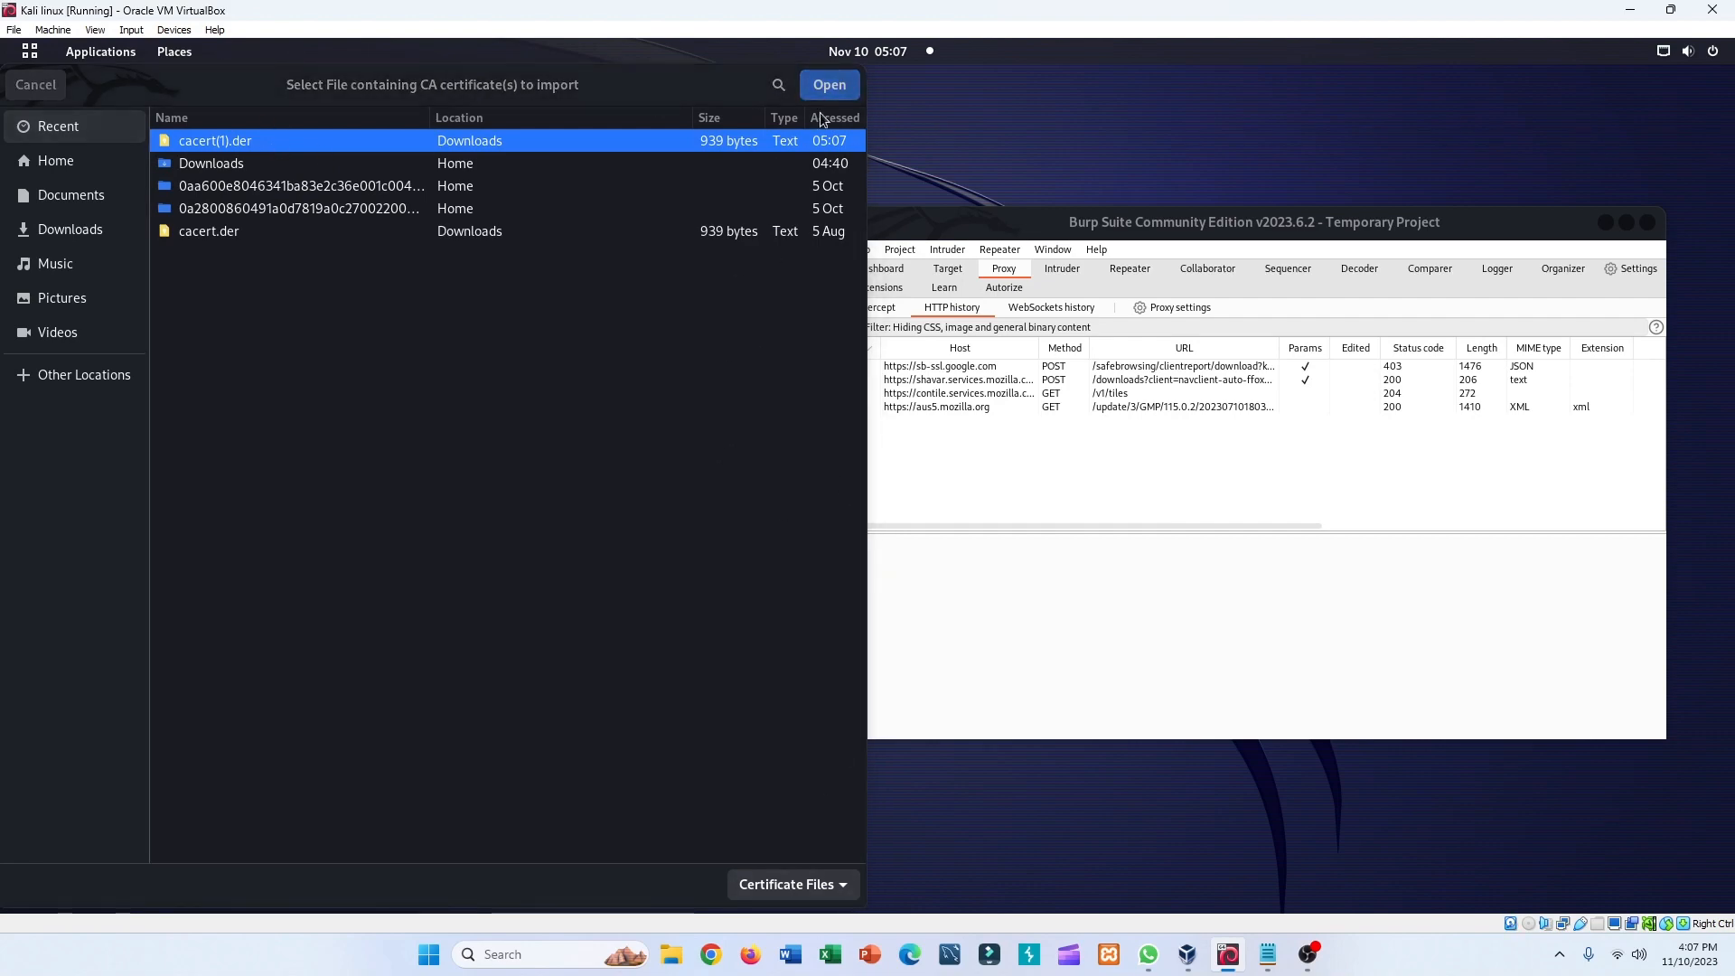
drag(639, 98, 820, 147)
click(187, 85)
- Find the PortSwigger CA entry in the list of certificate authorities and select it
scroll(486, 512, down, 20)
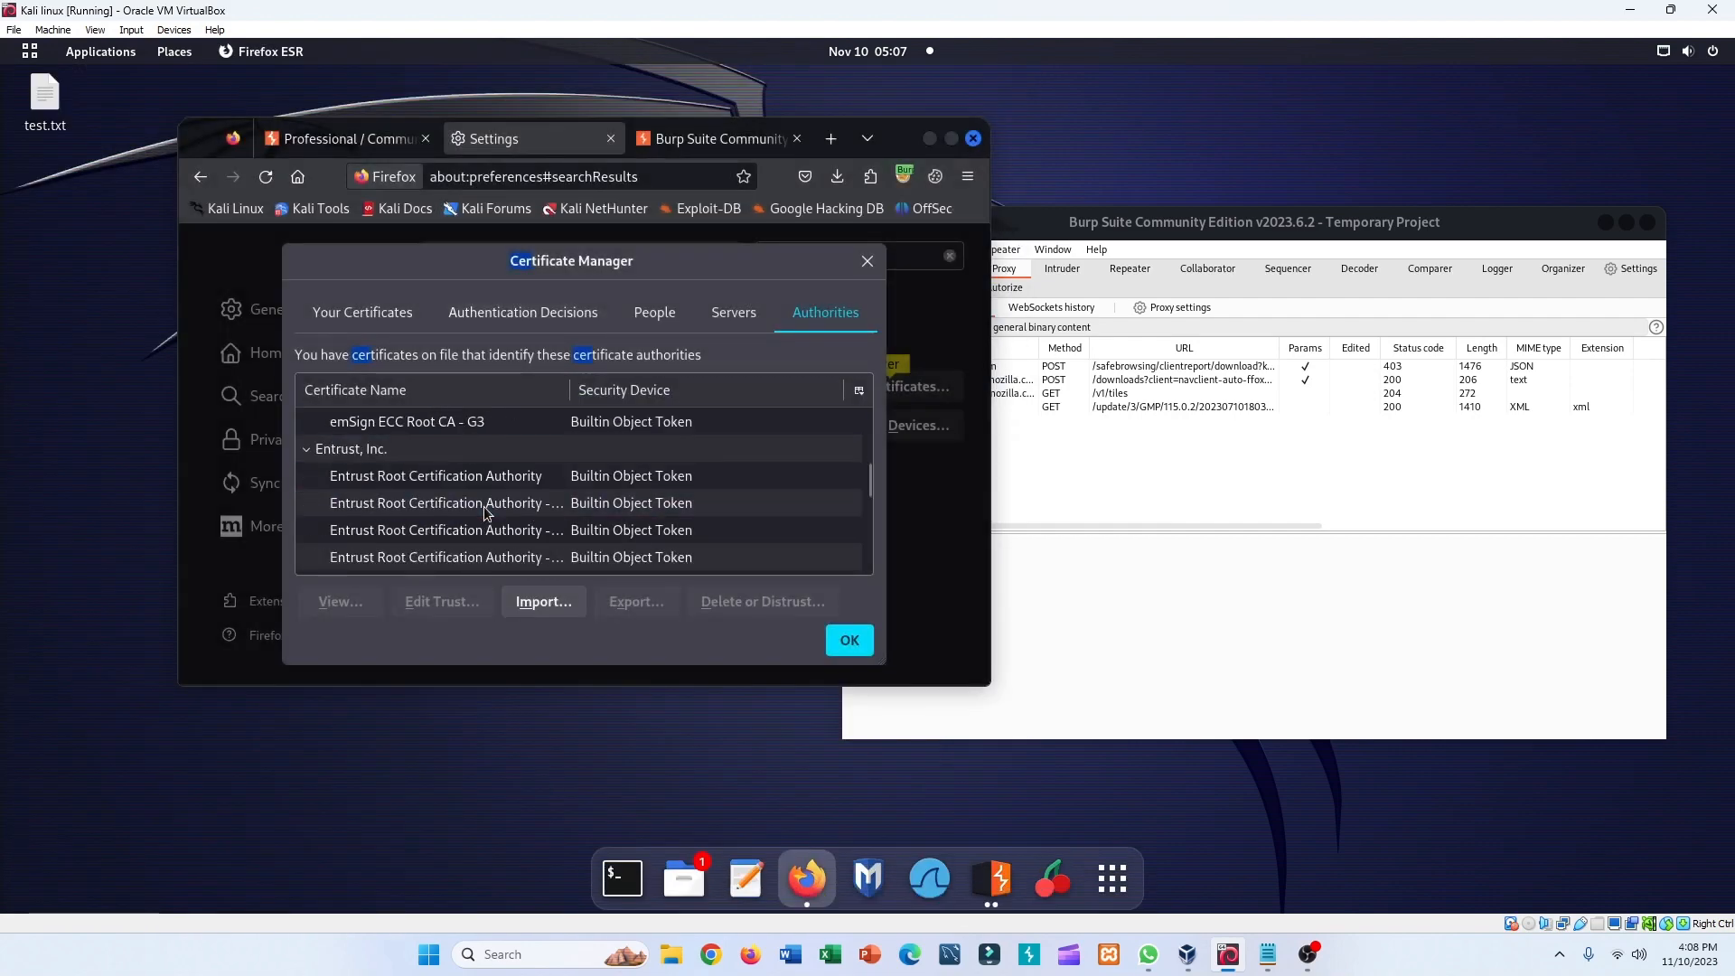
scroll(486, 511, down, 20)
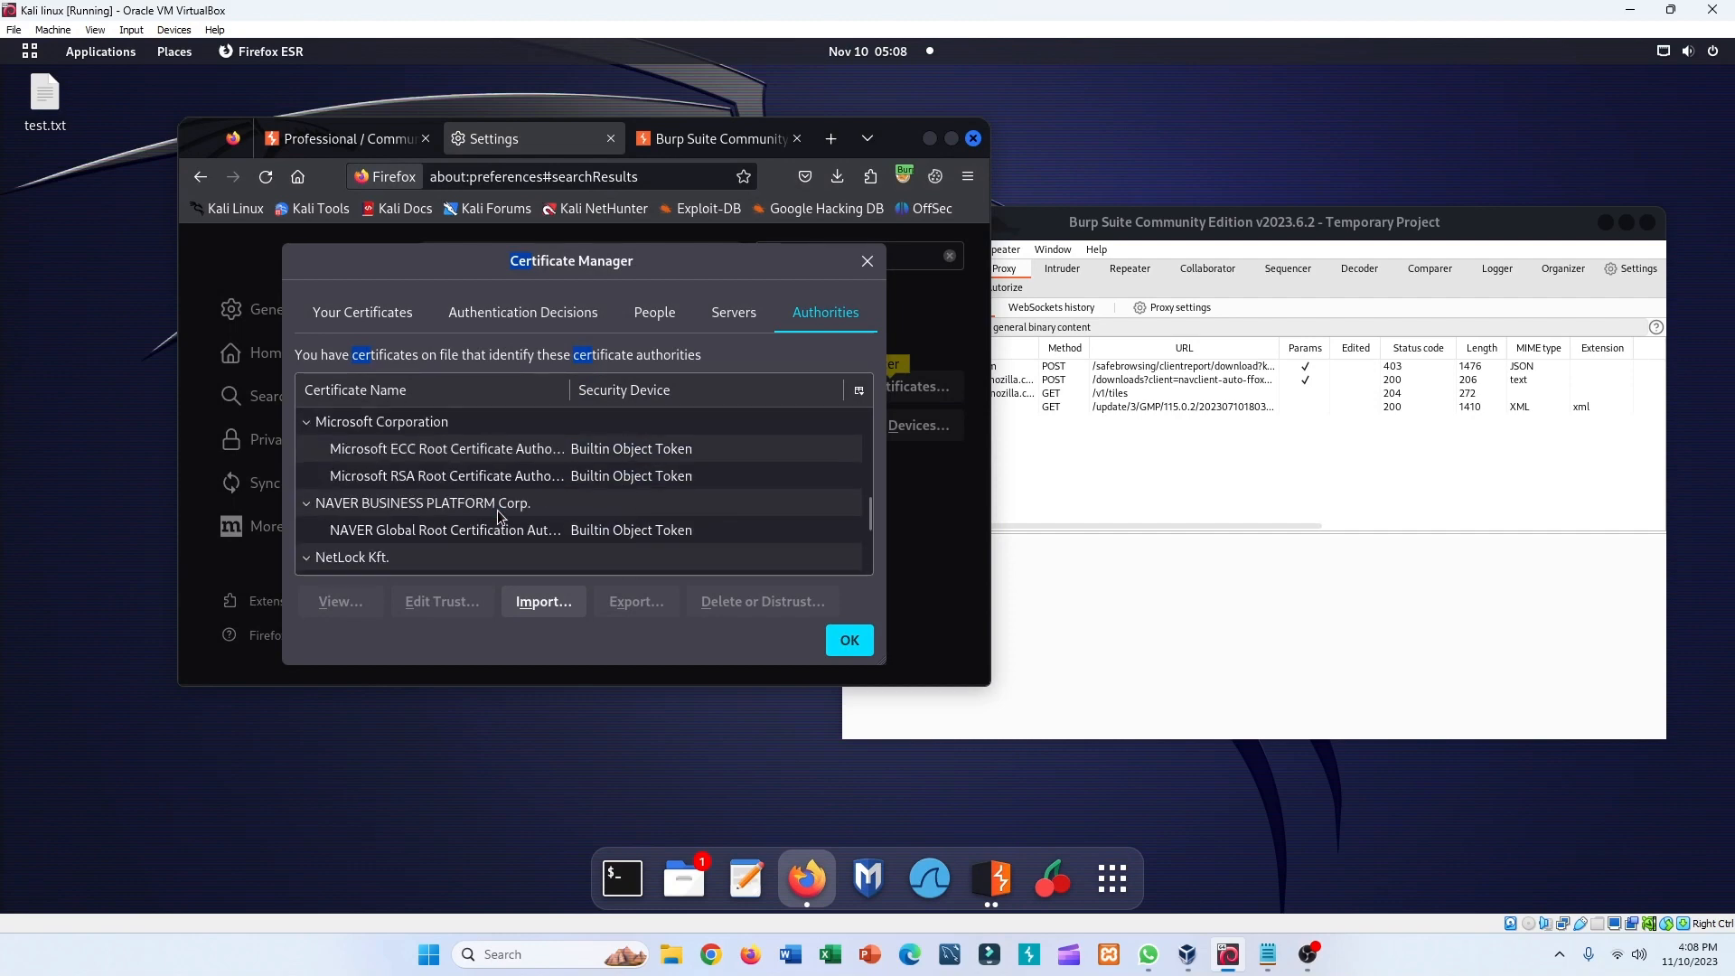
scroll(498, 511, up, 20)
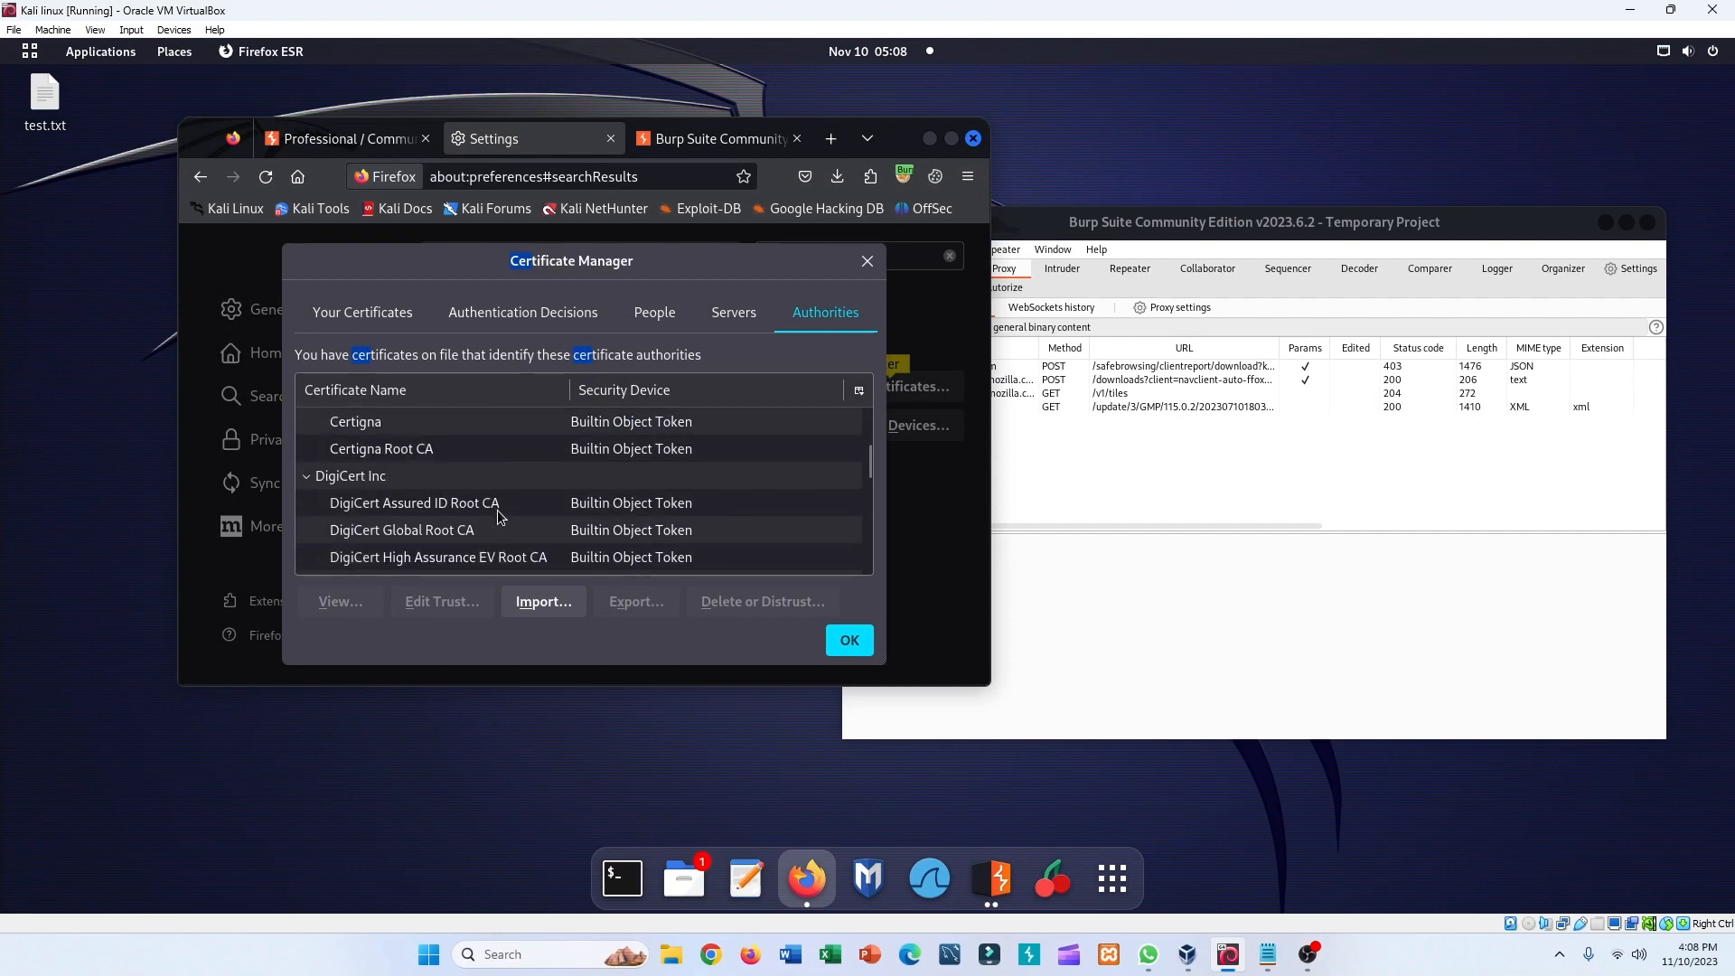
scroll(498, 510, up, 3)
scroll(497, 510, down, 2)
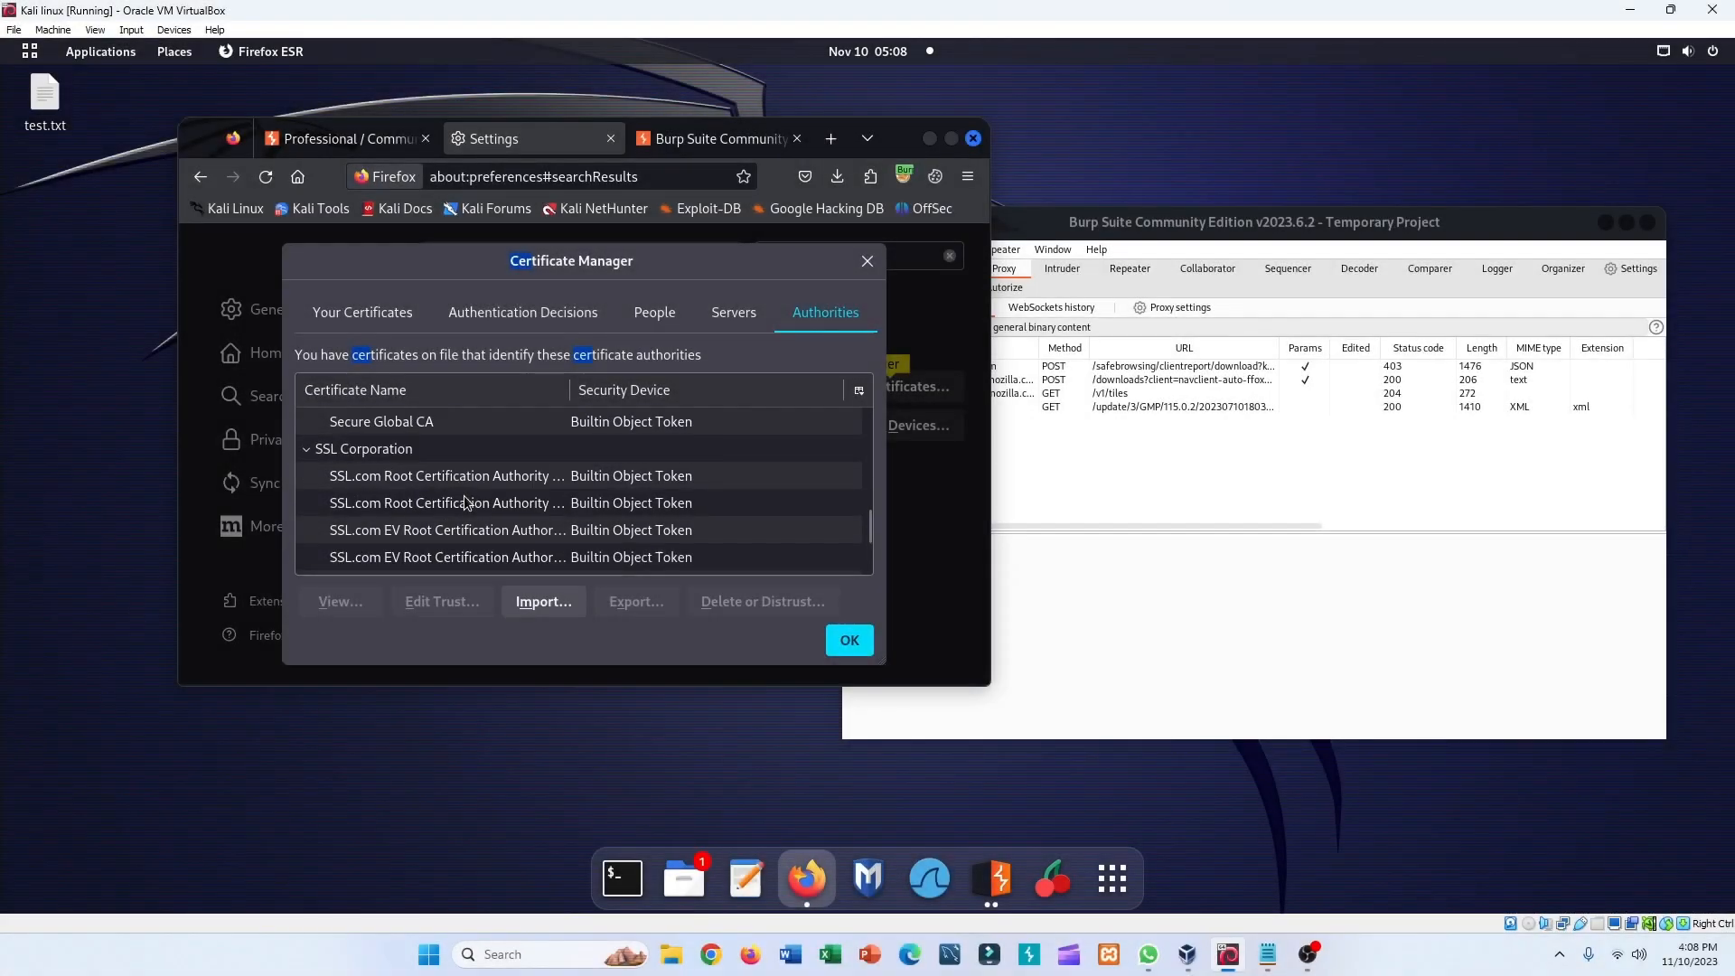
scroll(464, 496, up, 1)
scroll(463, 499, up, 6)
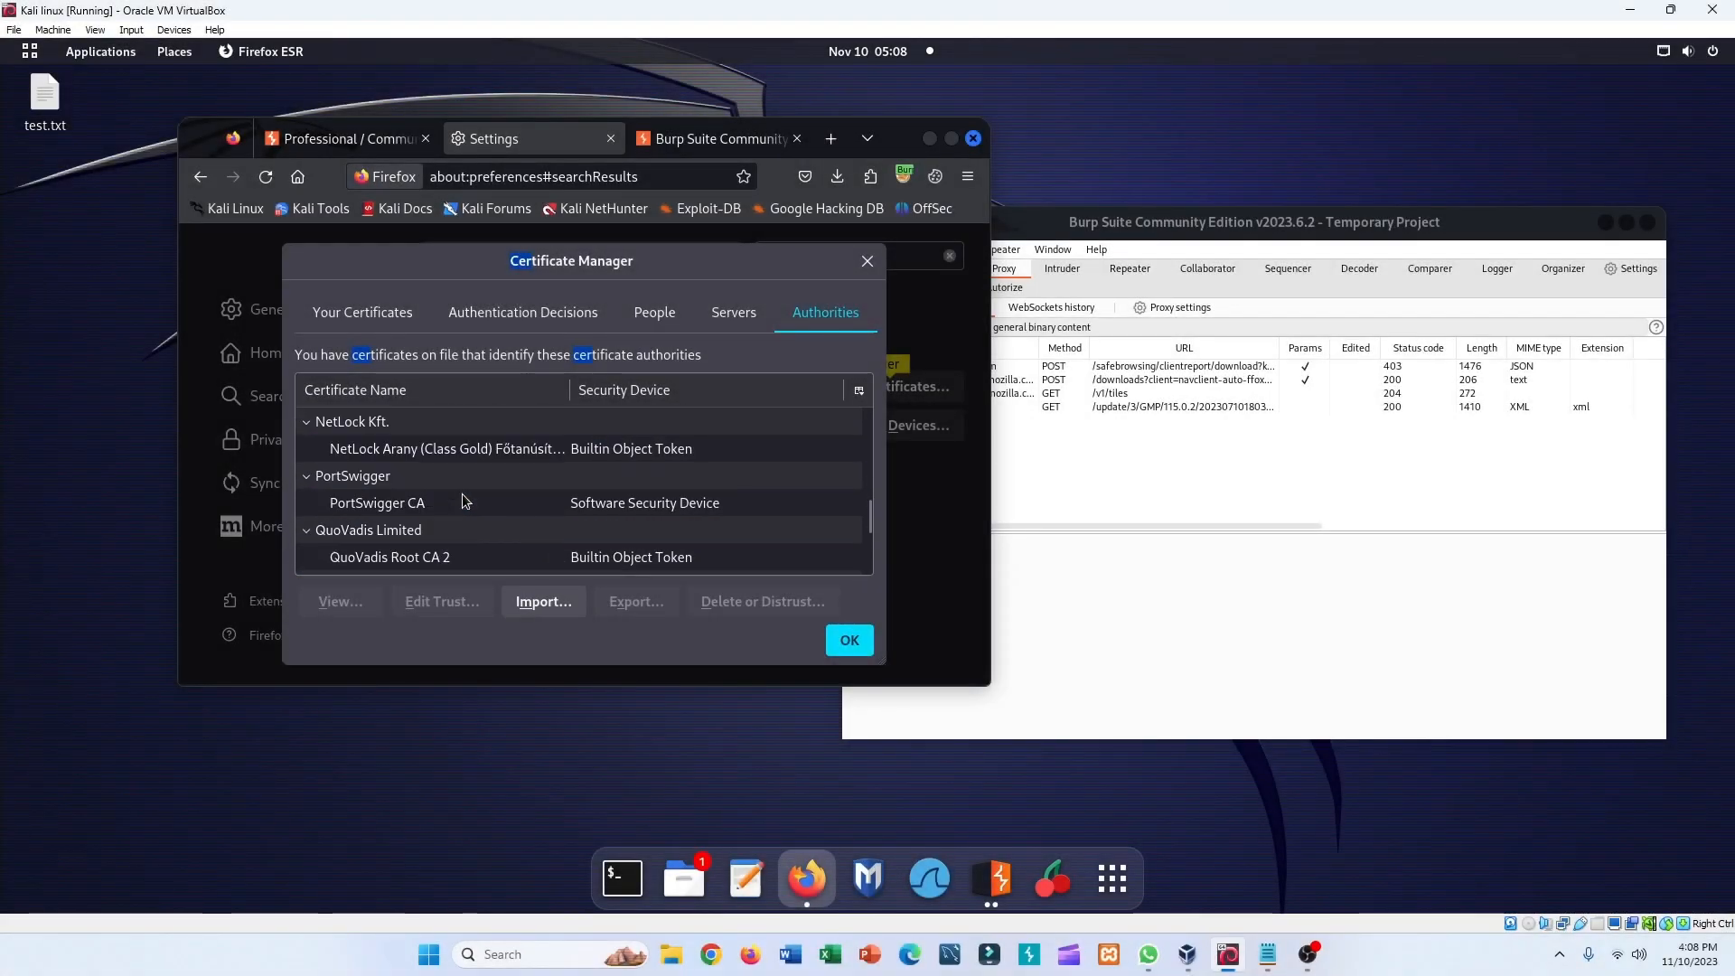
click(410, 486)
click(411, 503)
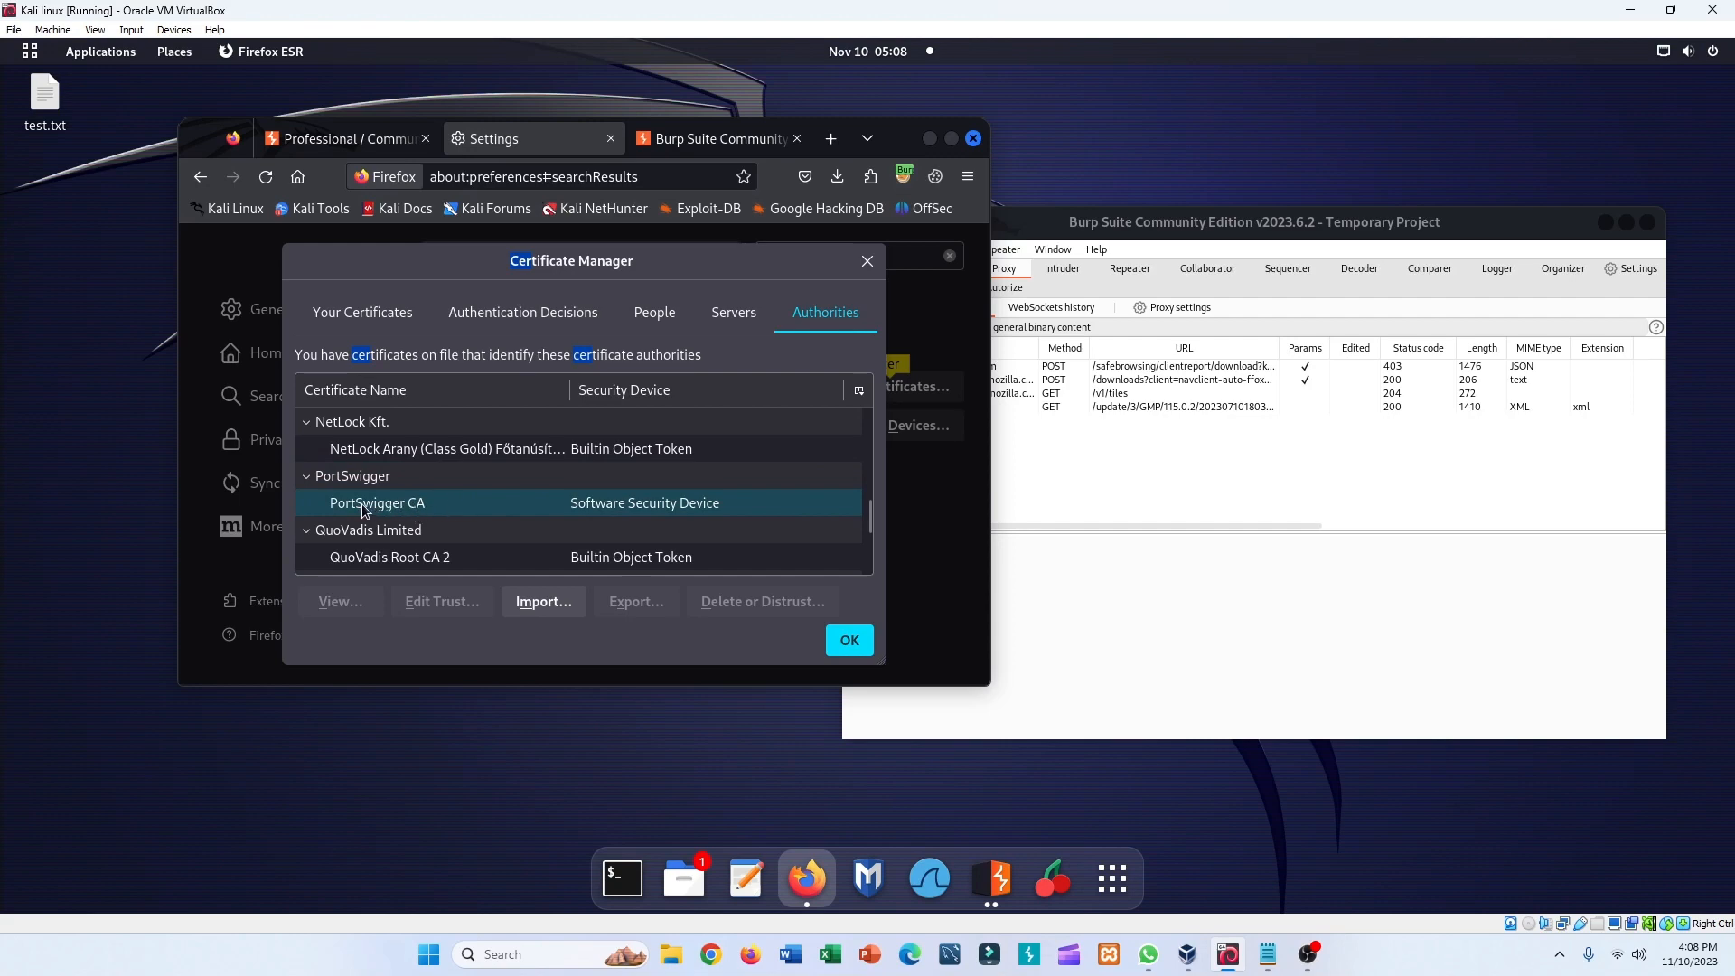
click(336, 484)
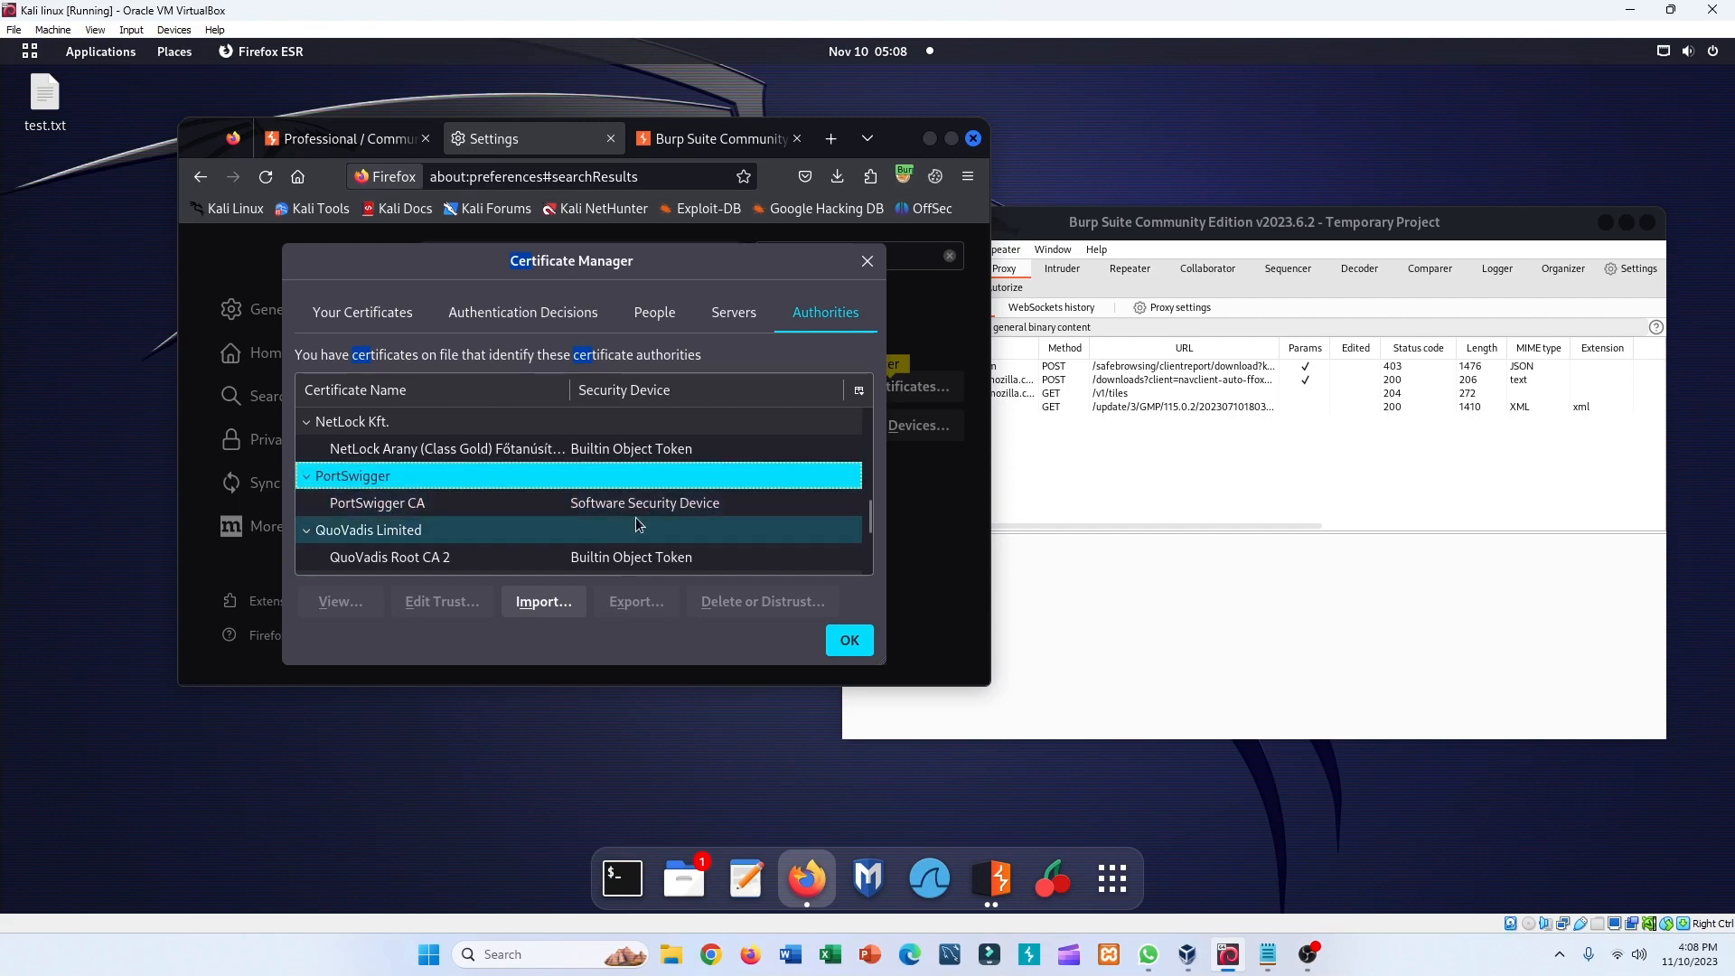
click(712, 509)
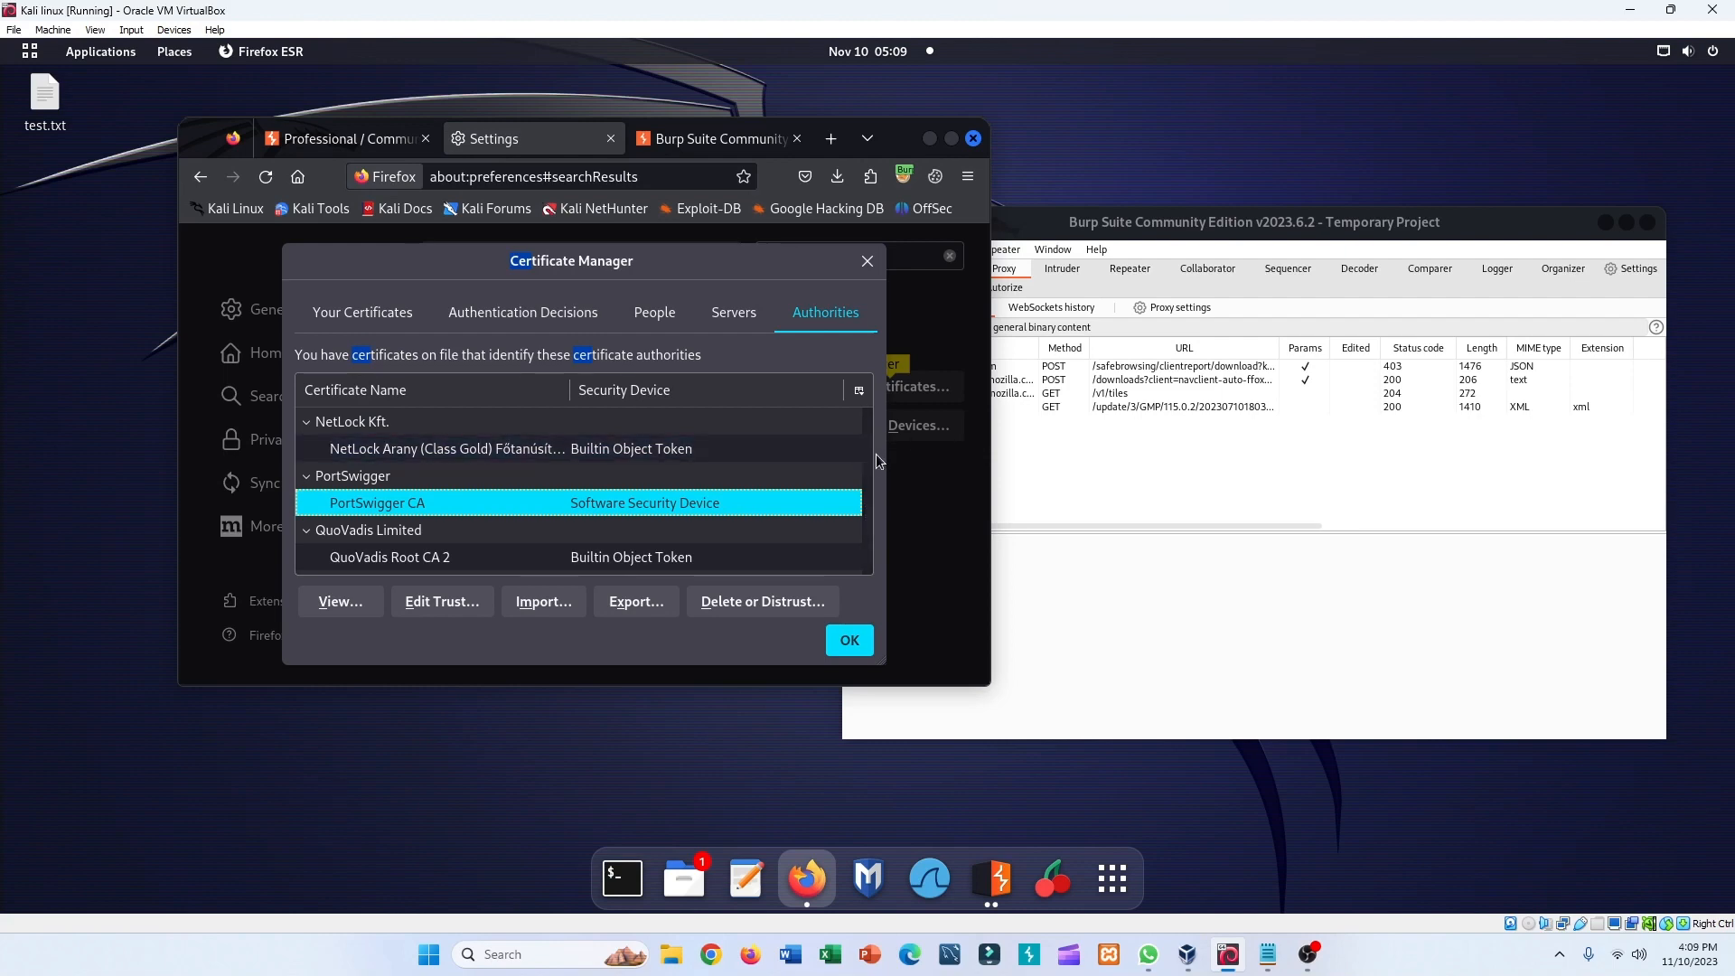
- Search Google for tesla in a new browser tab and open the Tesla website from the results
click(832, 138)
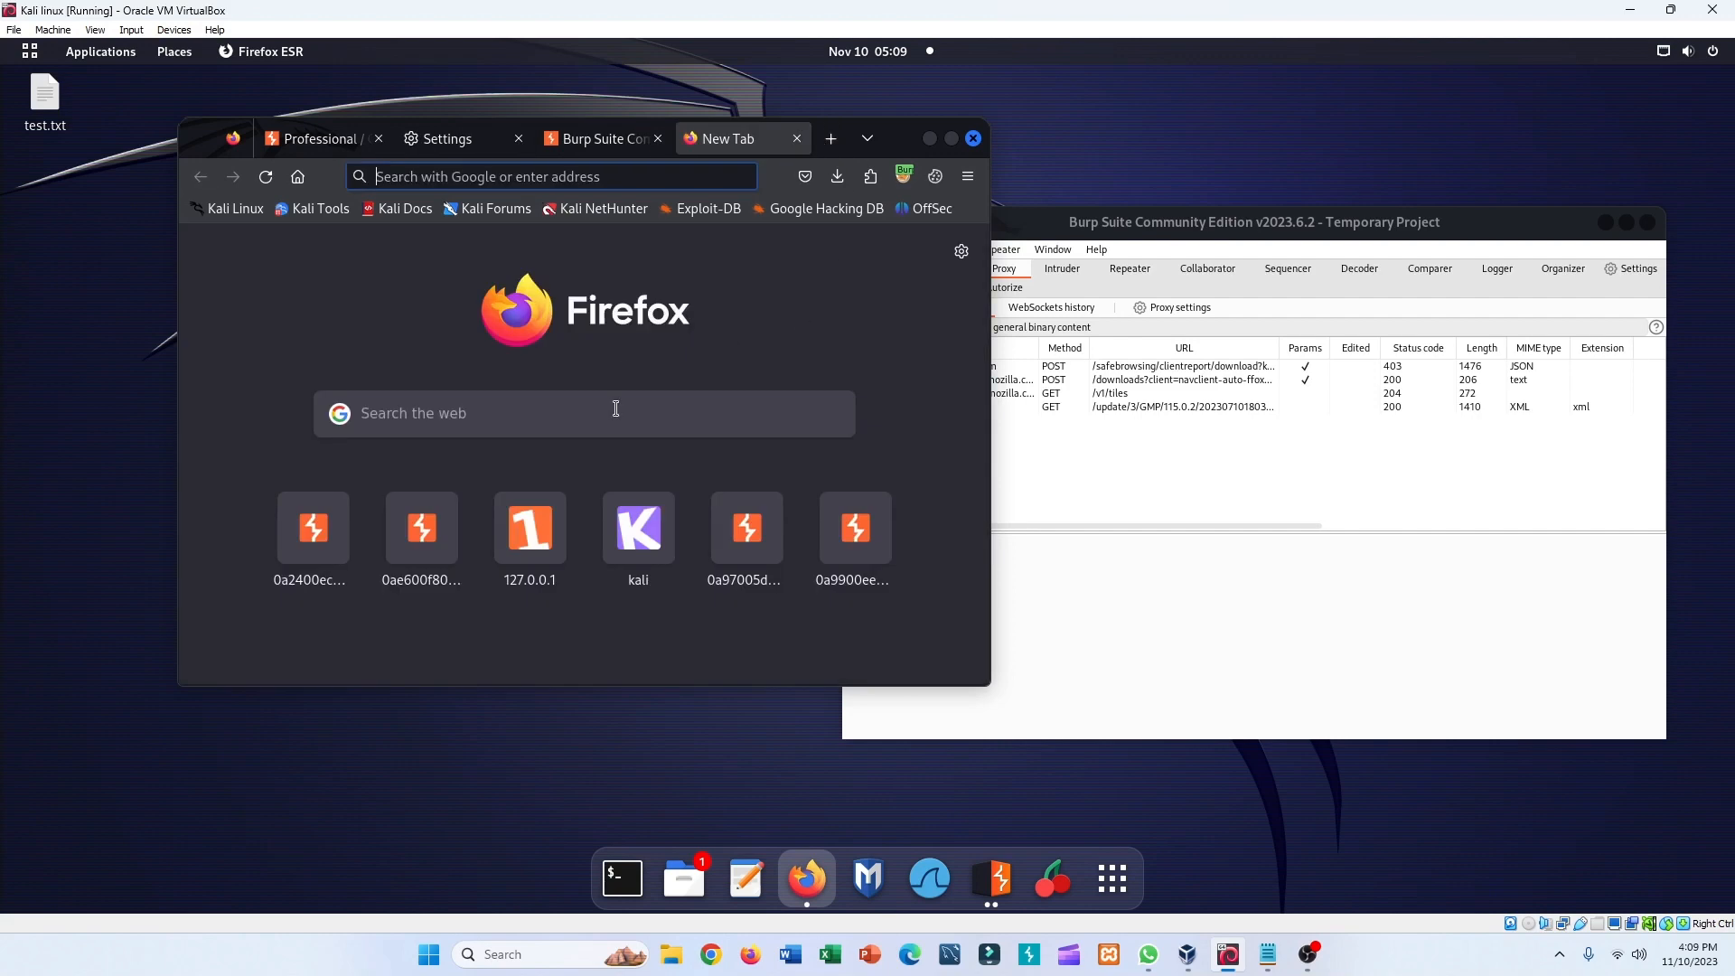
click(616, 408)
text(tesla)
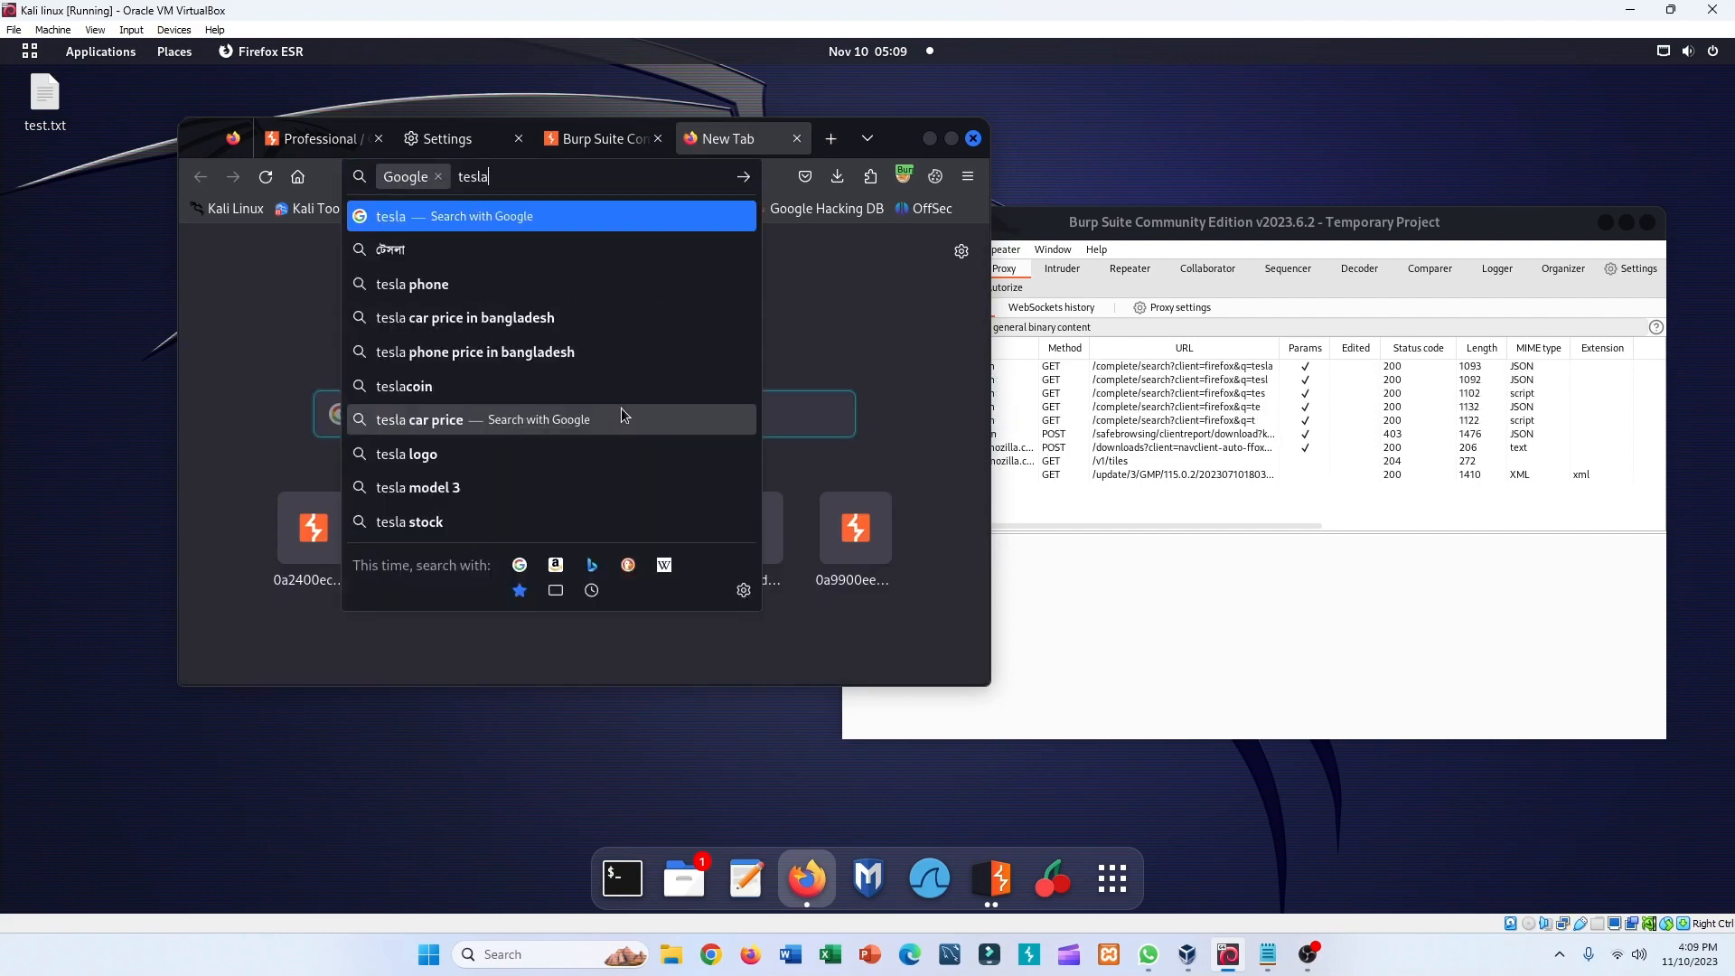
key(Return)
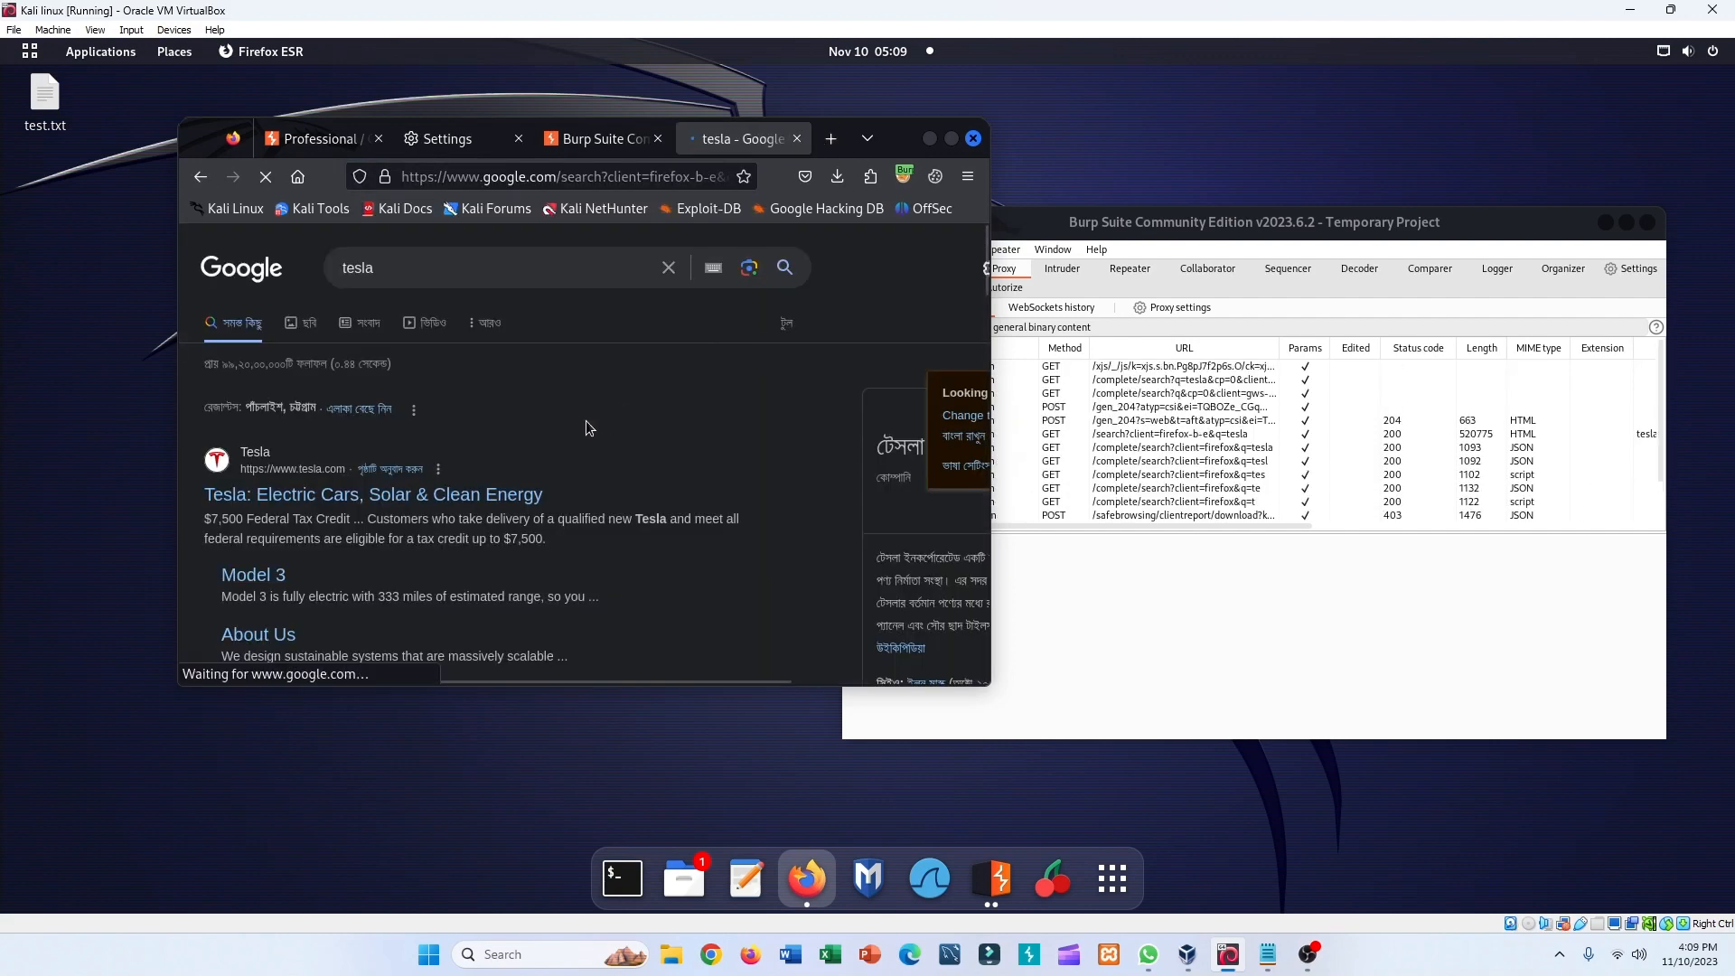
click(299, 554)
- Place the Firefox and Burp Suite windows side by side and toggle the HTTP history's sort order by request number
drag(894, 147, 775, 151)
drag(1147, 219, 1168, 220)
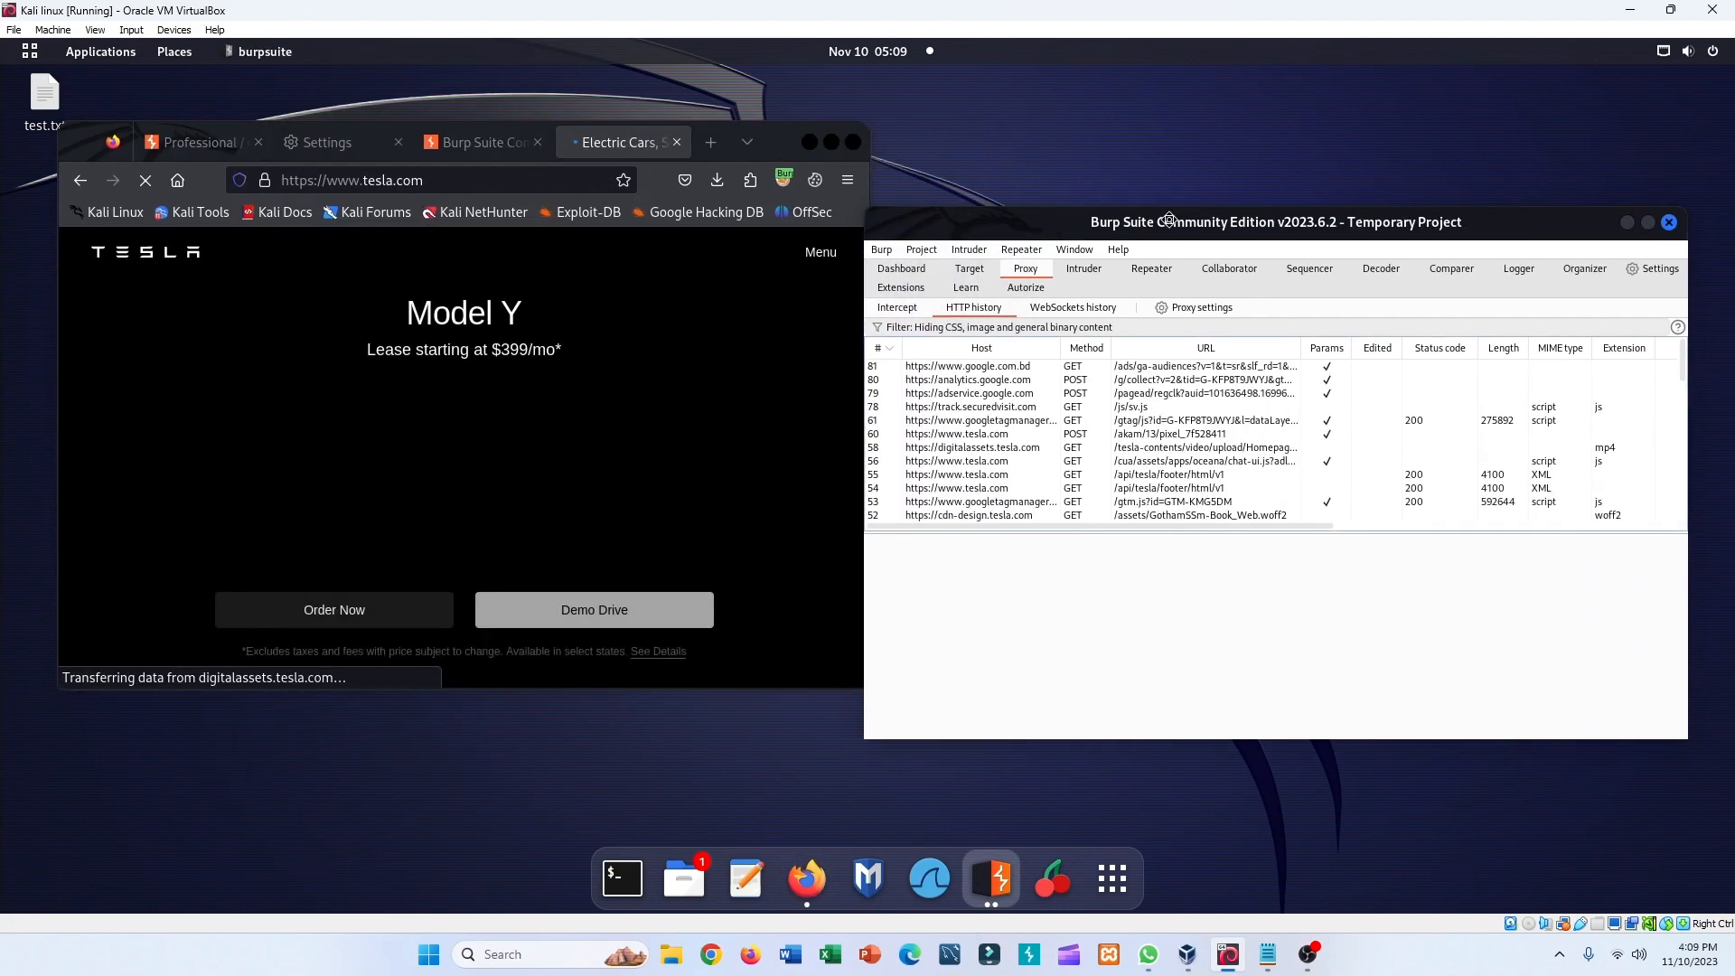
click(884, 348)
click(881, 349)
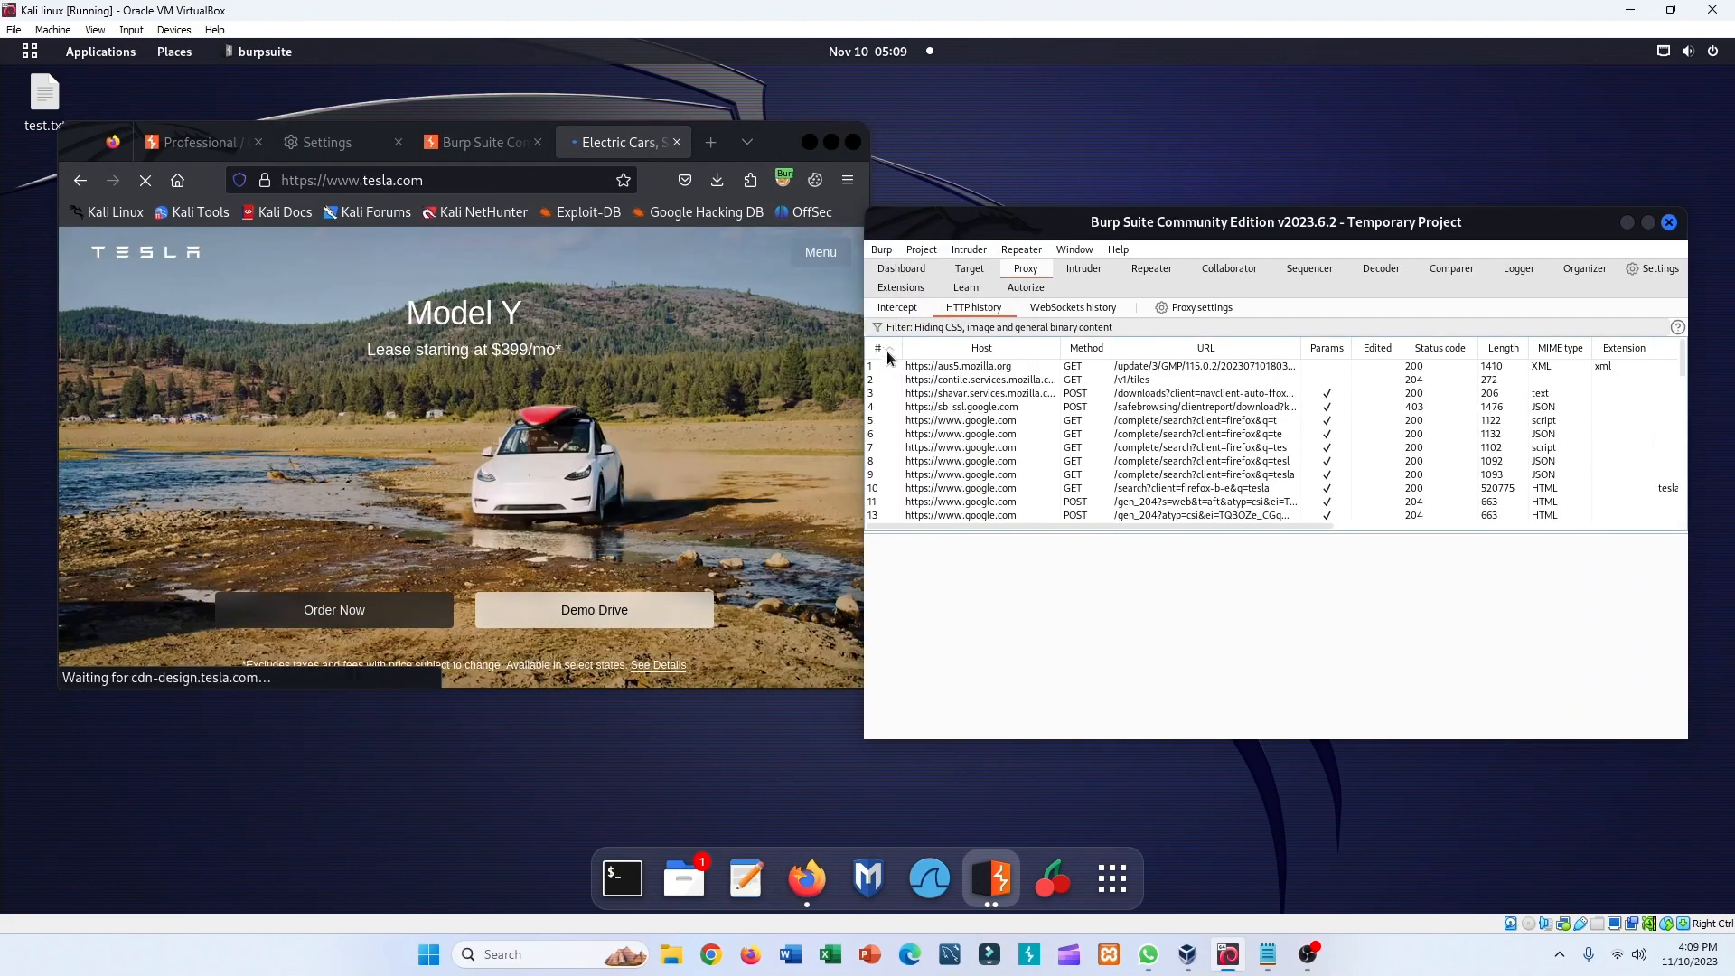
- Show the Vehicles section of the Tesla website's menu
click(817, 249)
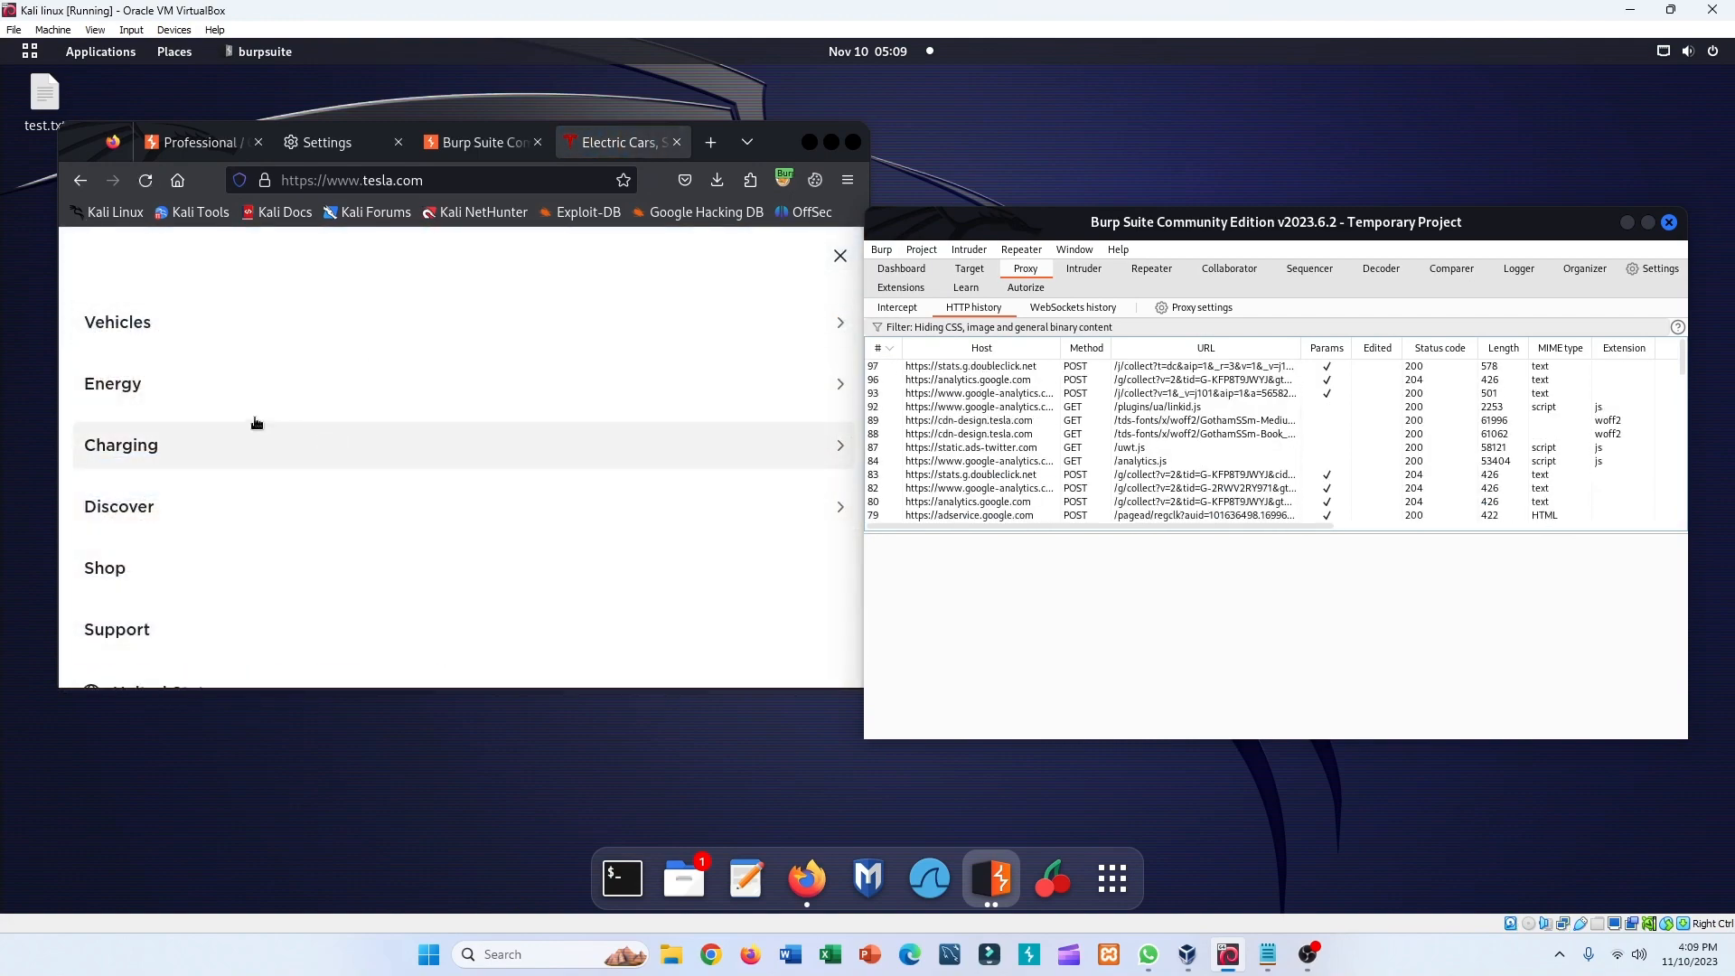
click(161, 335)
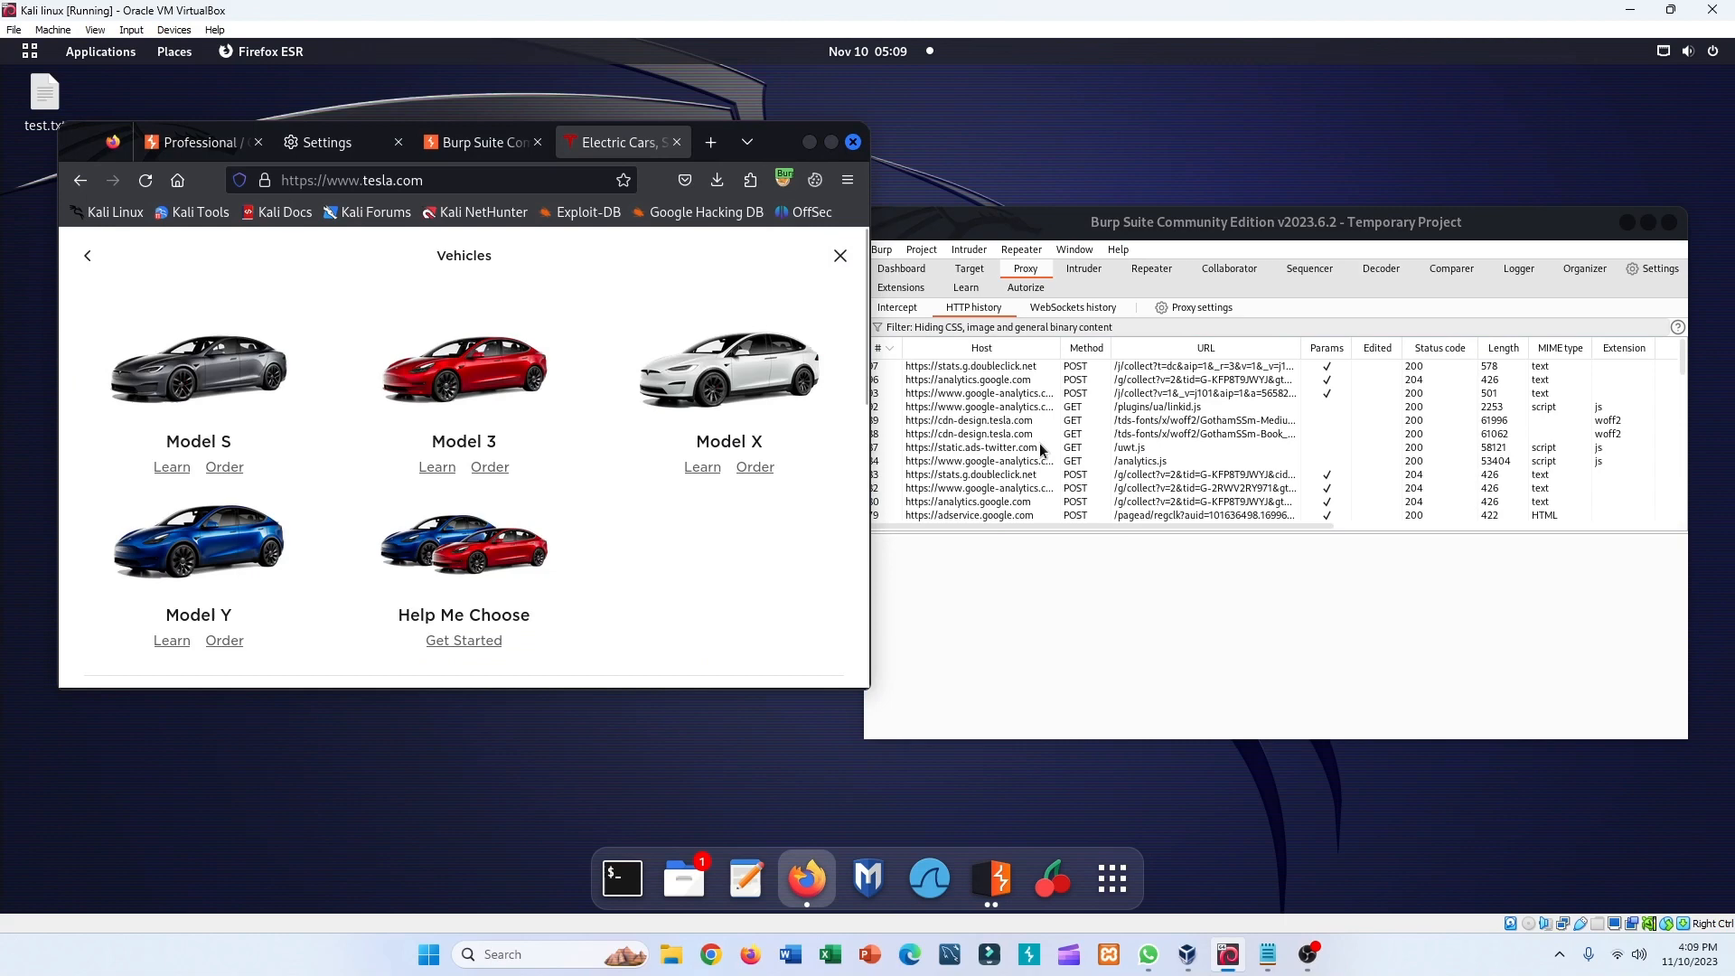
scroll(1023, 434, down, 3)
click(991, 422)
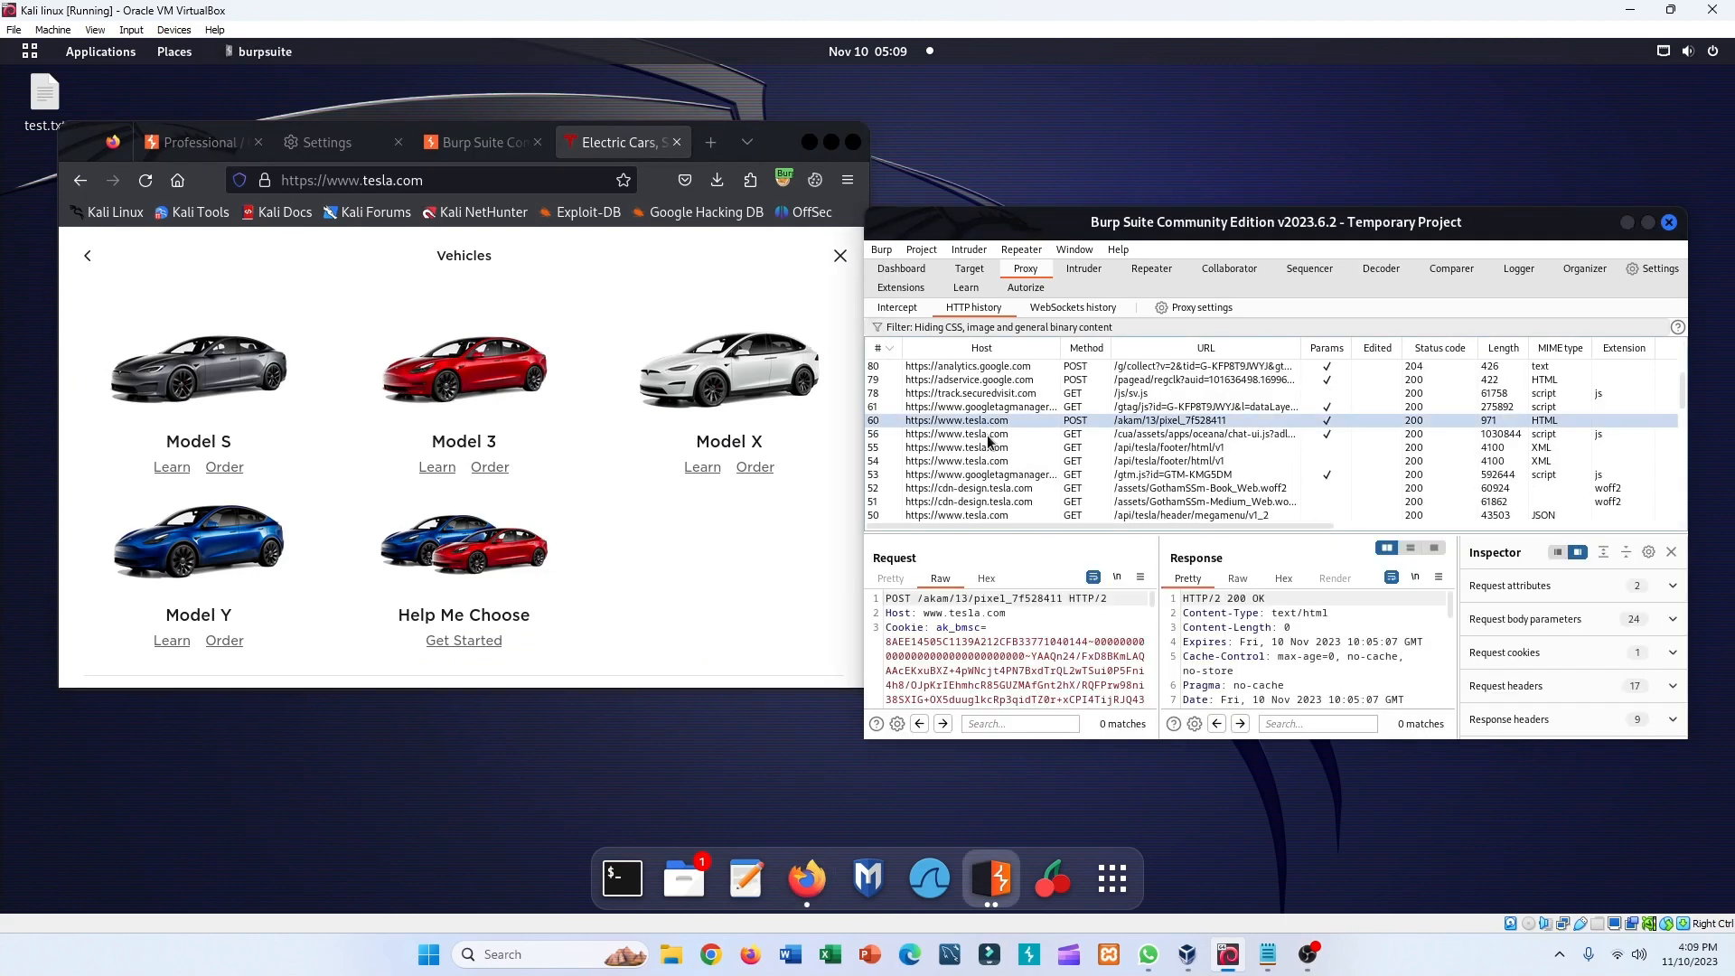
click(989, 438)
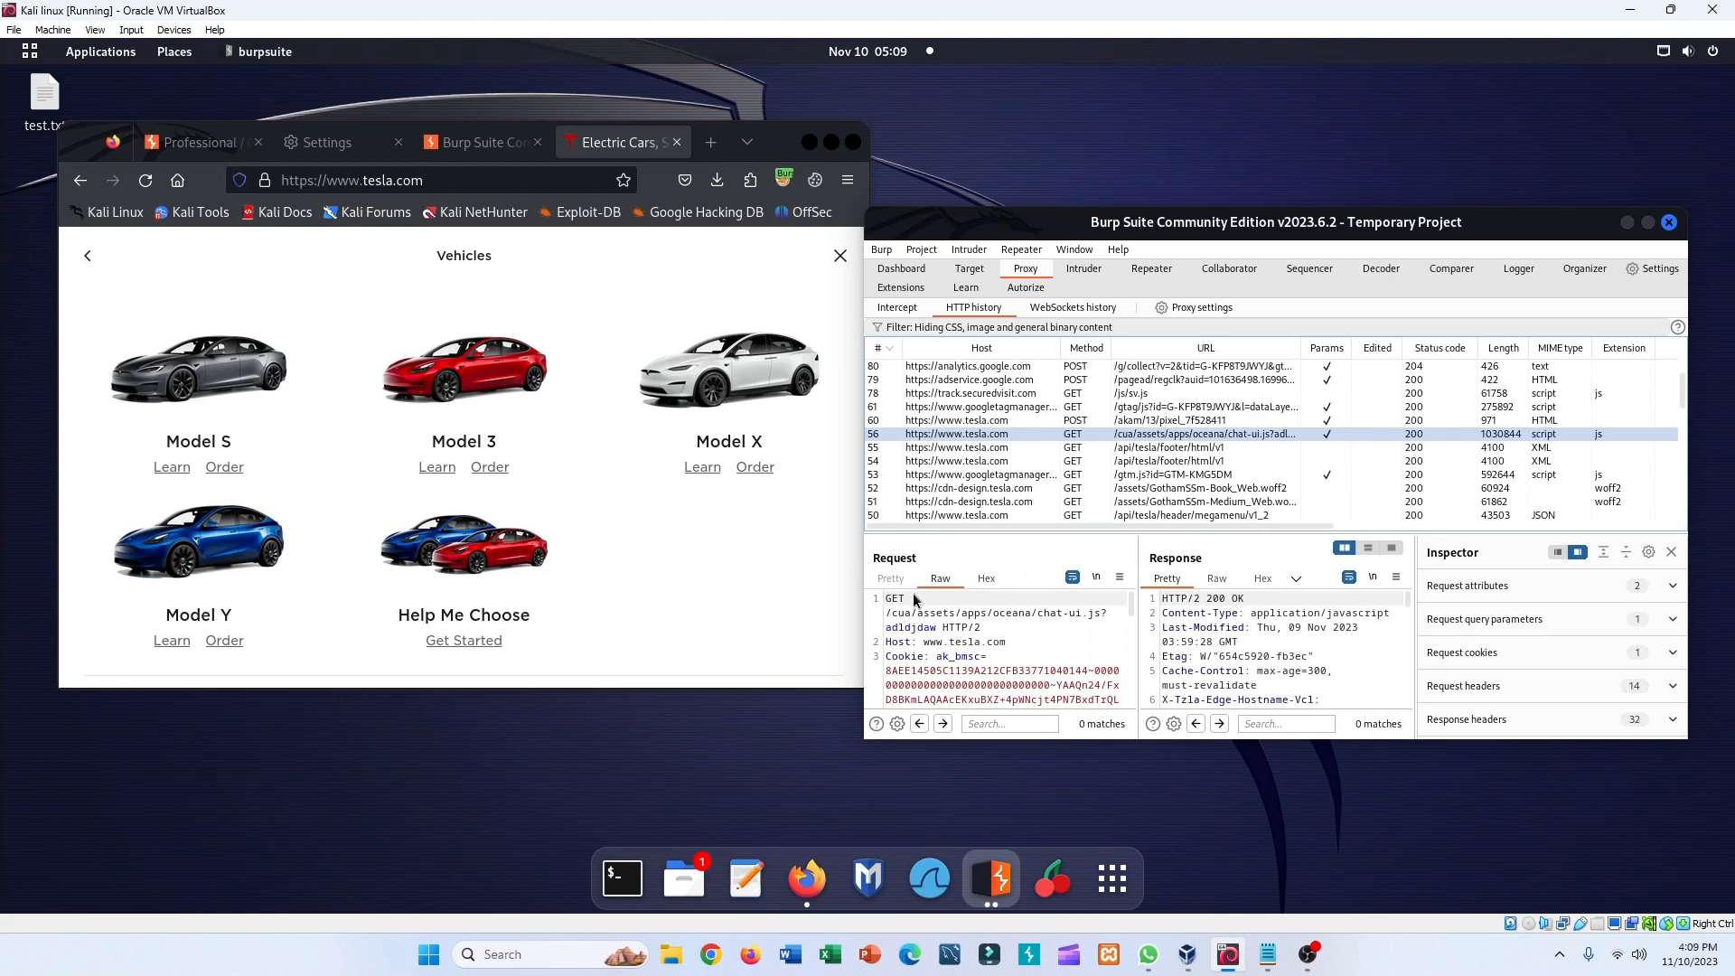
drag(914, 599, 884, 599)
click(992, 421)
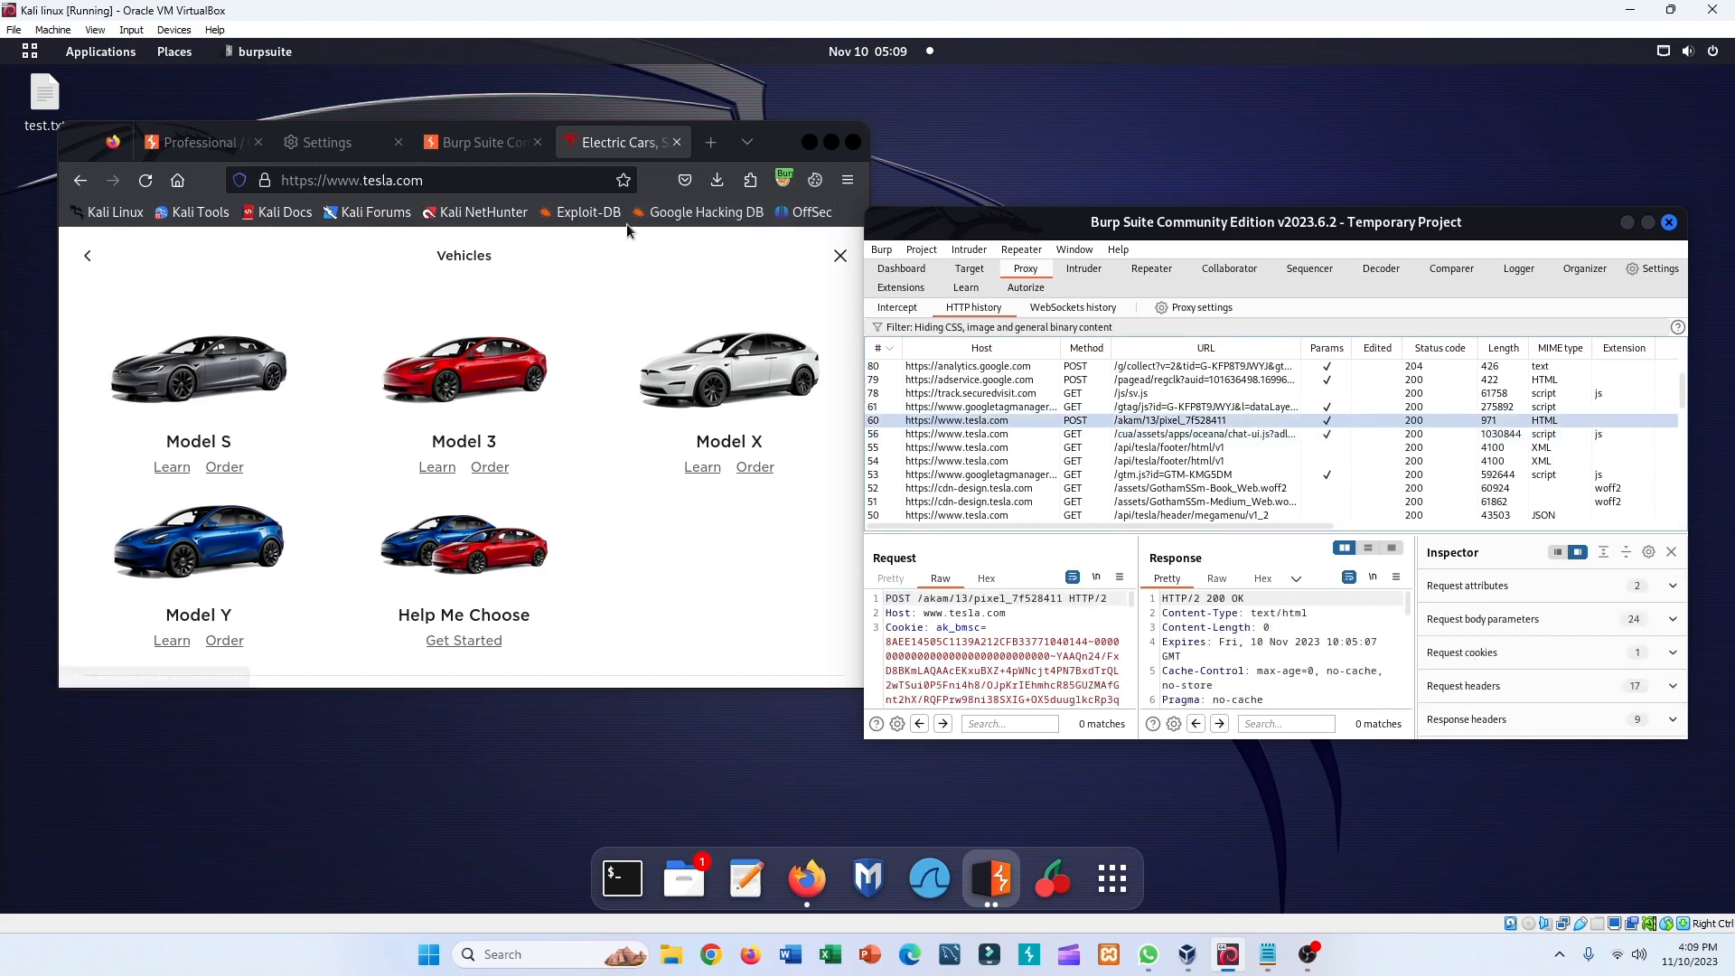
- Recheck the address of the Burp Suite welcome page in Firefox and return to the Tesla page
click(479, 142)
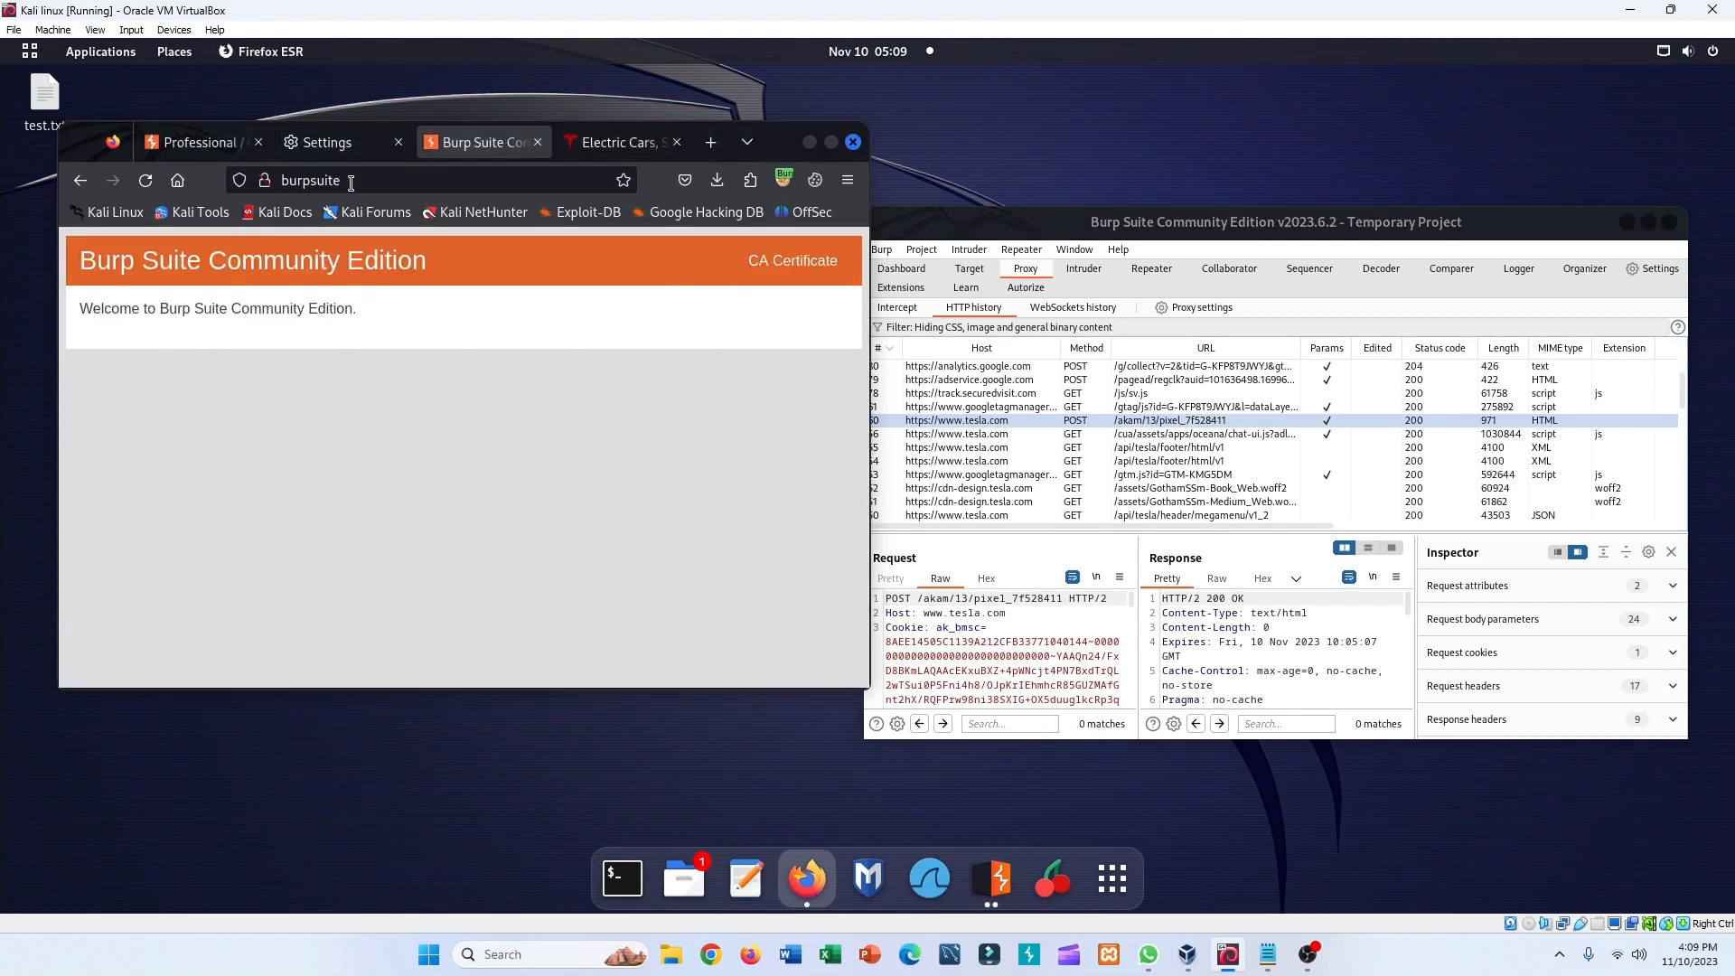
drag(349, 181, 378, 182)
click(750, 491)
click(622, 142)
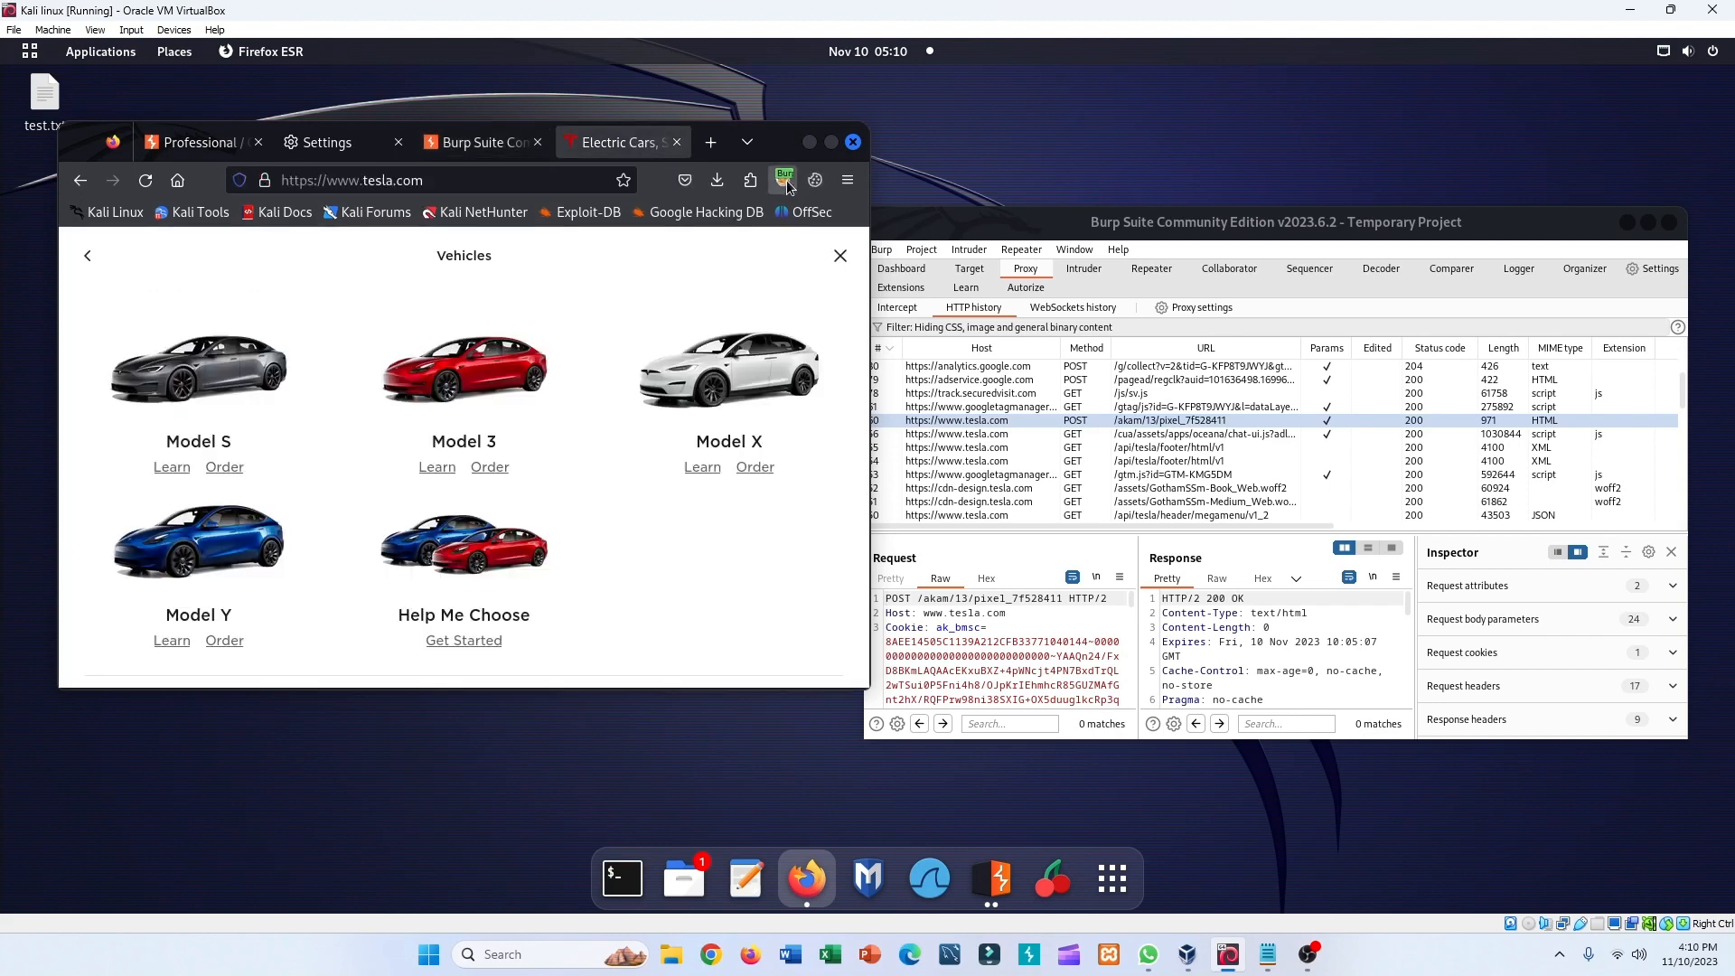
- Switch FoxyProxy off so Firefox's own settings apply, and reactivate the BurpSuite proxy
drag(1008, 229, 1026, 235)
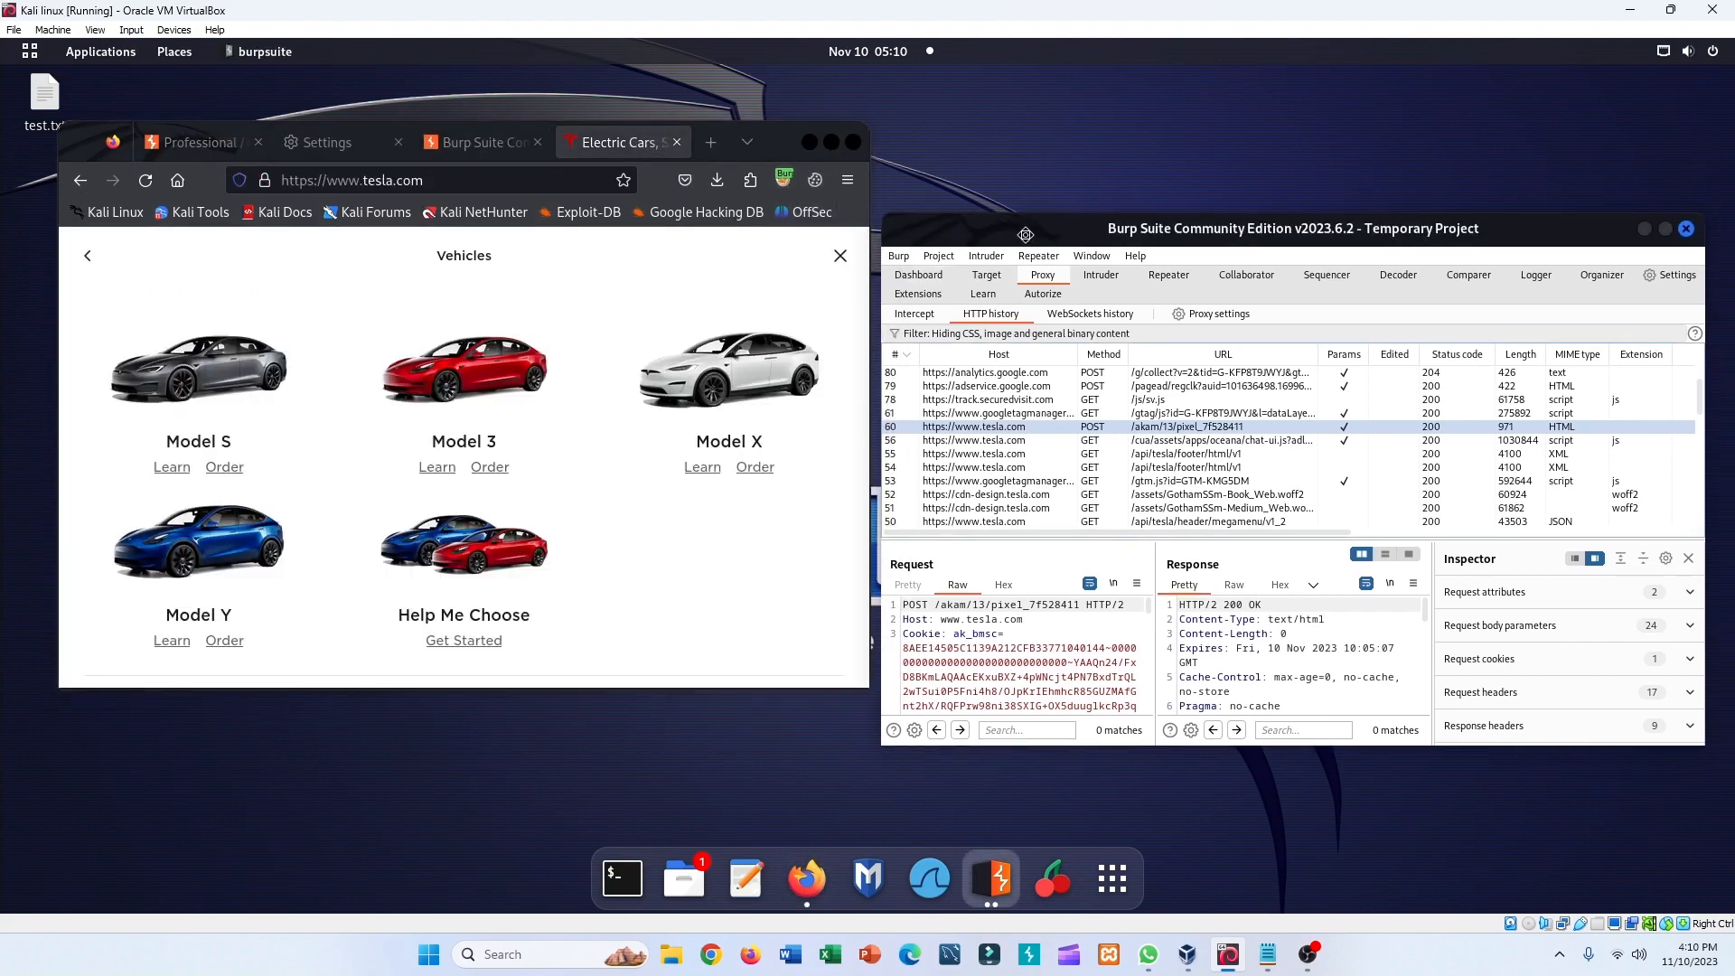
click(784, 180)
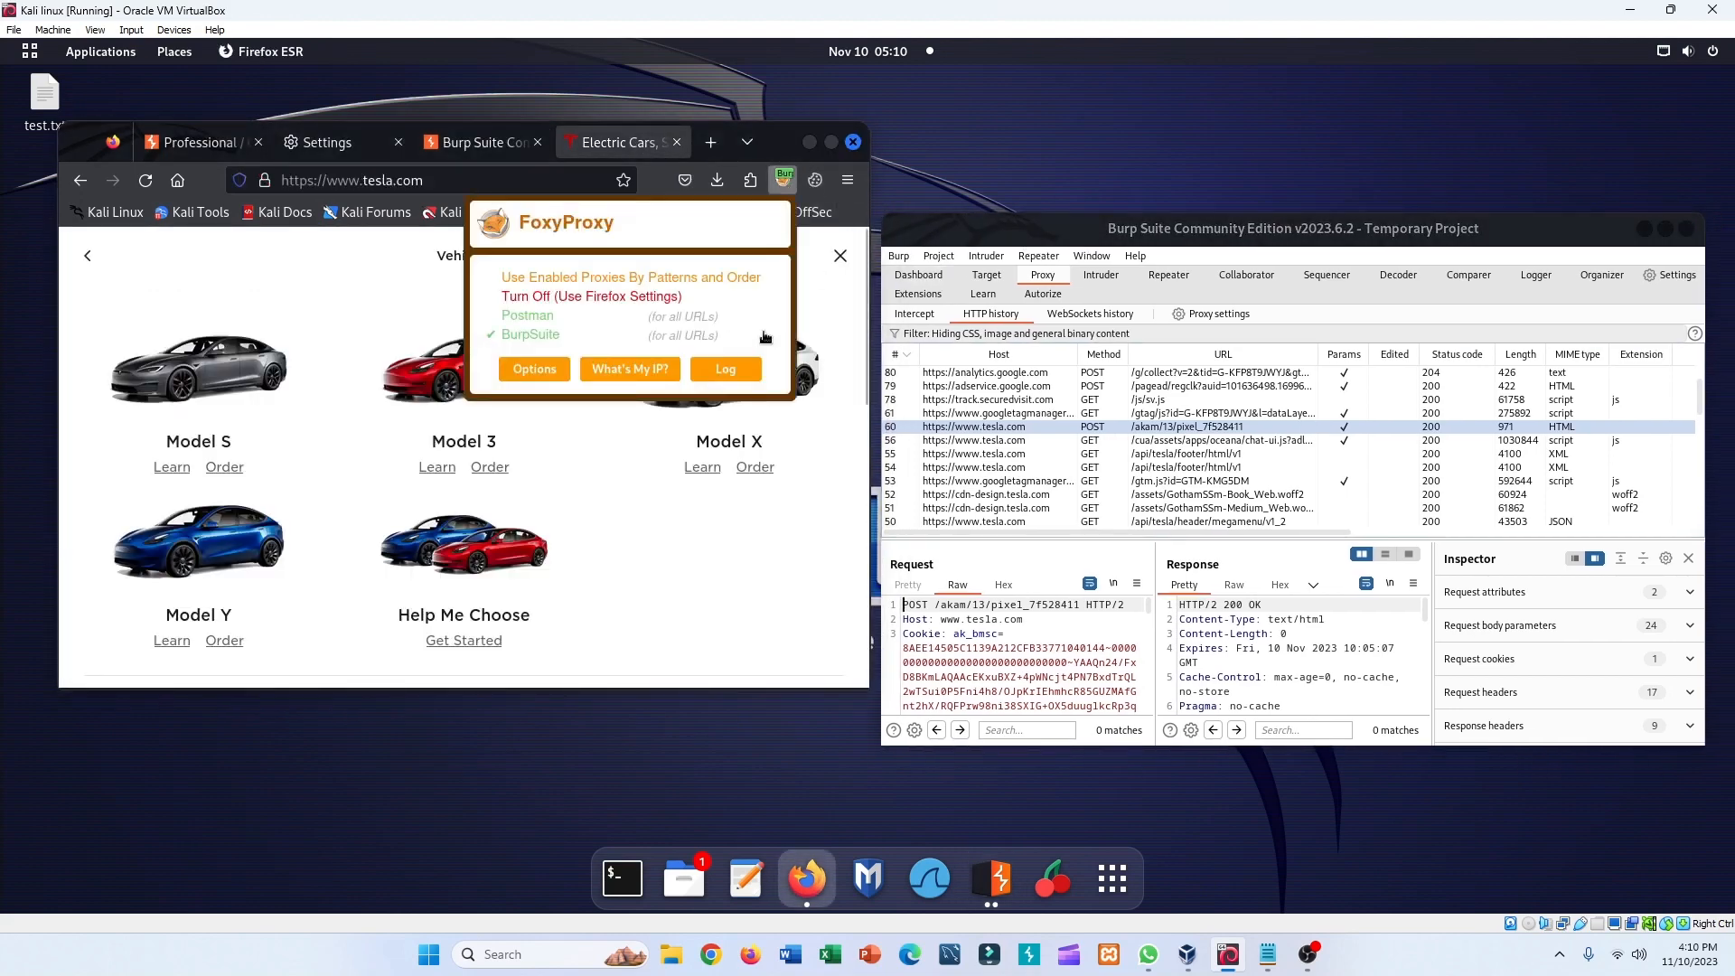
click(595, 298)
click(783, 179)
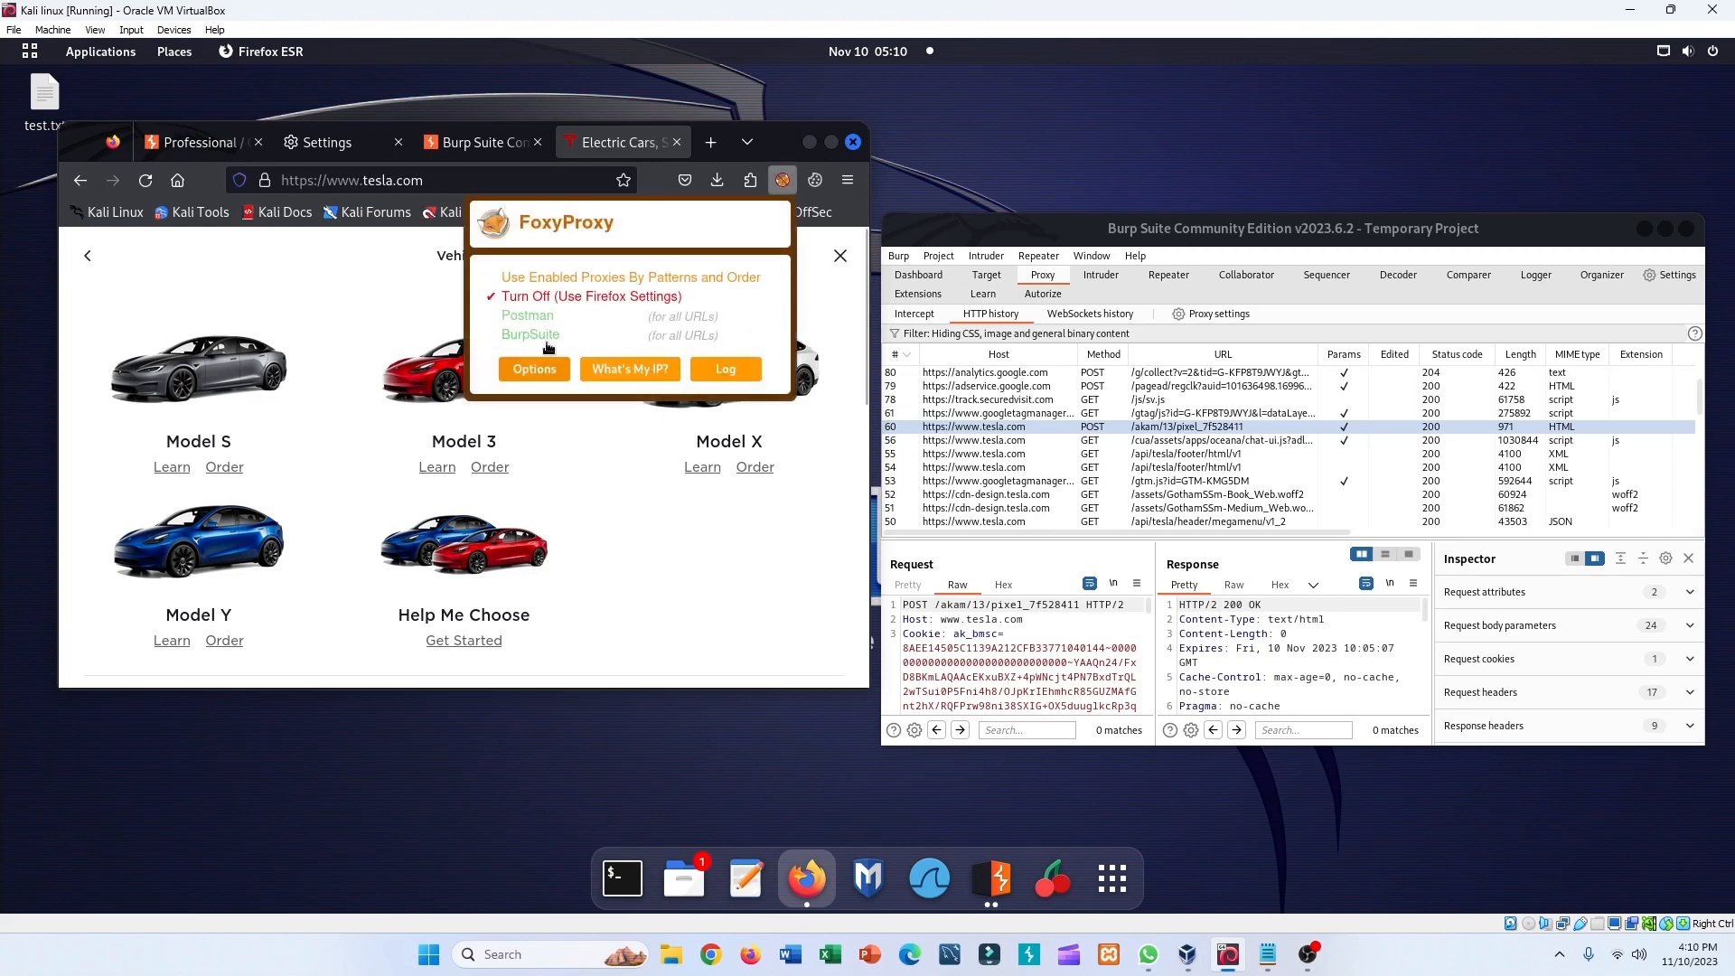
click(542, 336)
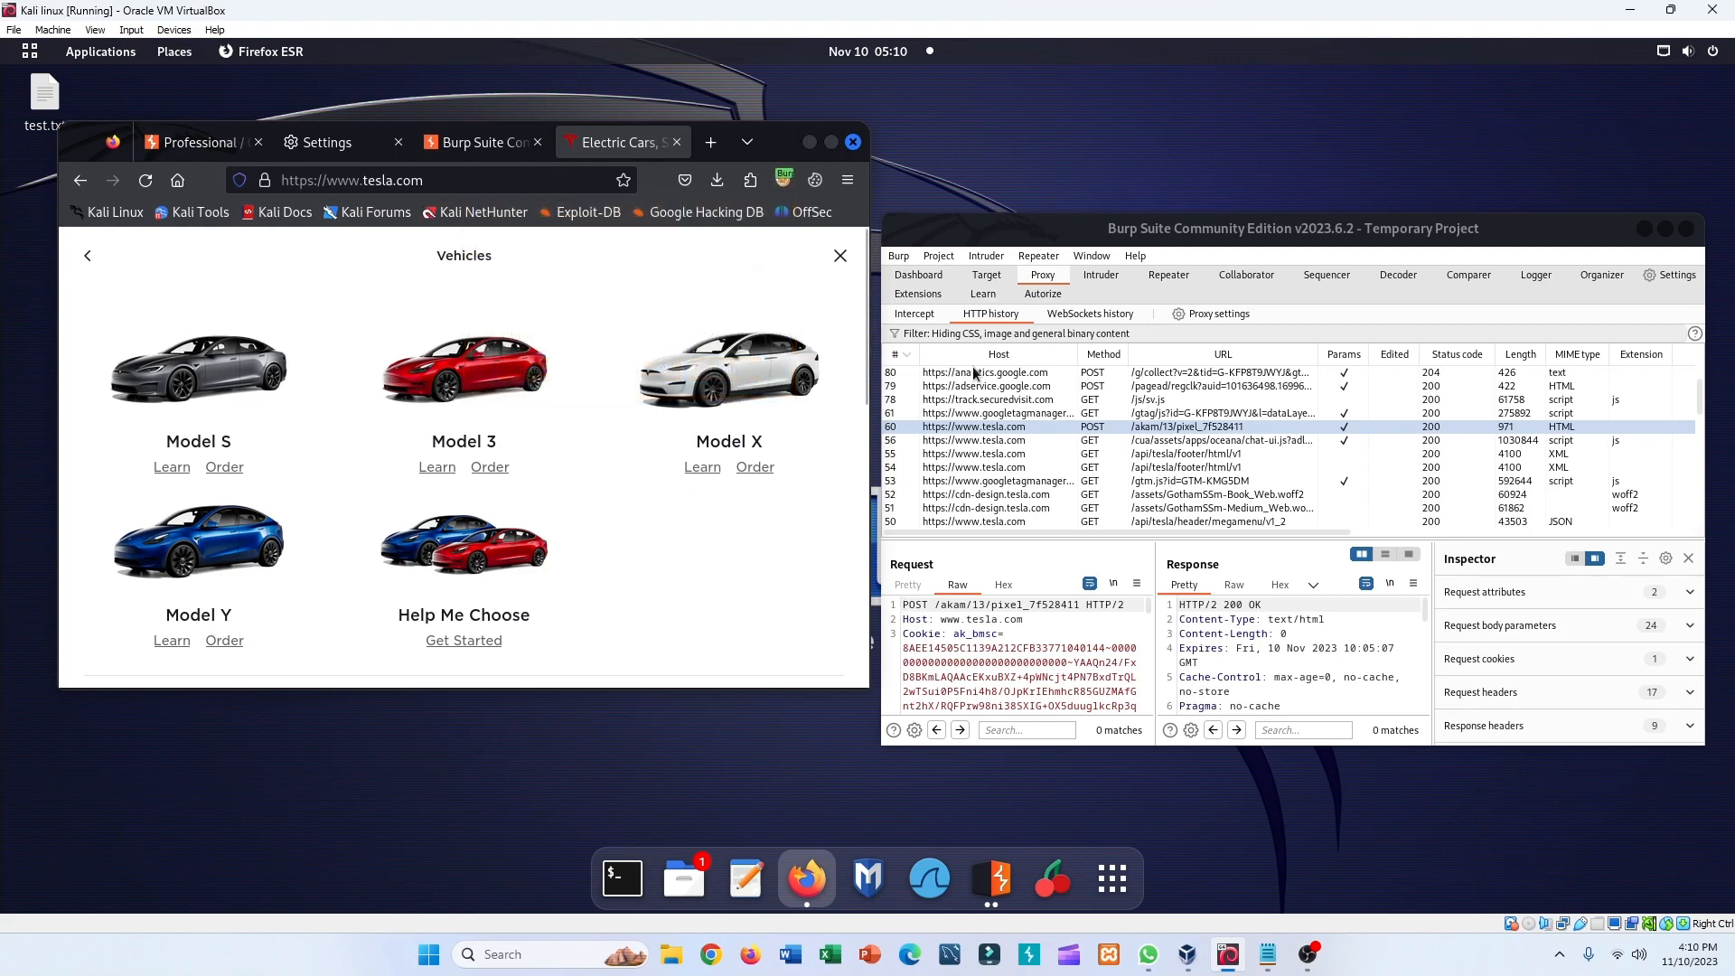